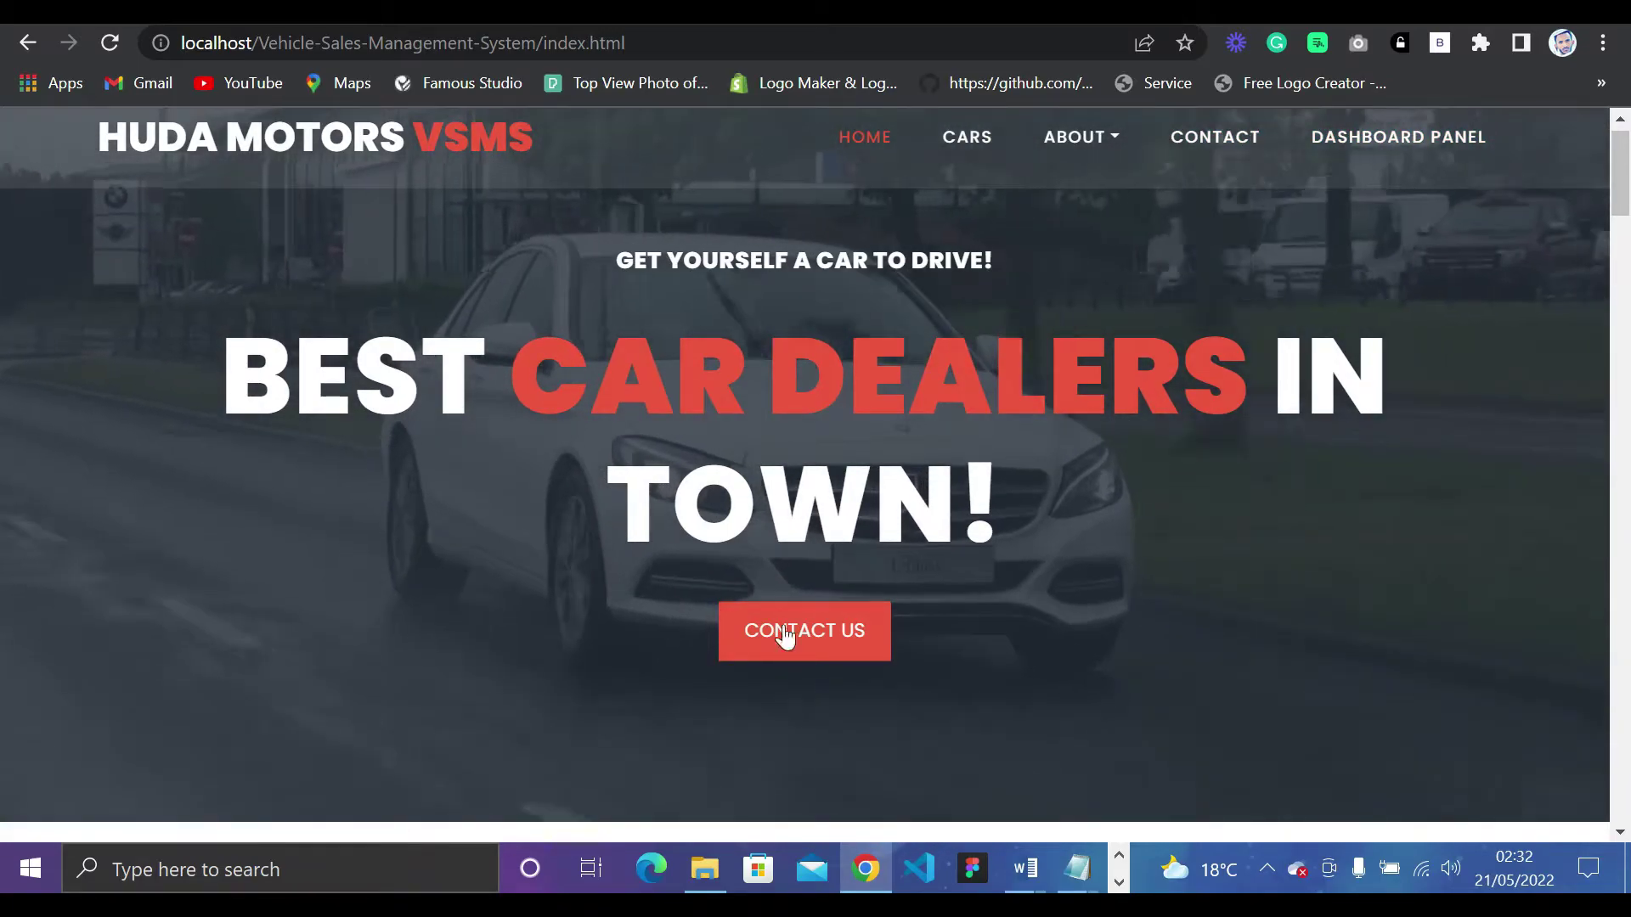
Scroll through the three featured cars, each $11779 (was $11999), 130 000km, 1800 cc, Manual.
scroll(840, 554, "down", 15)
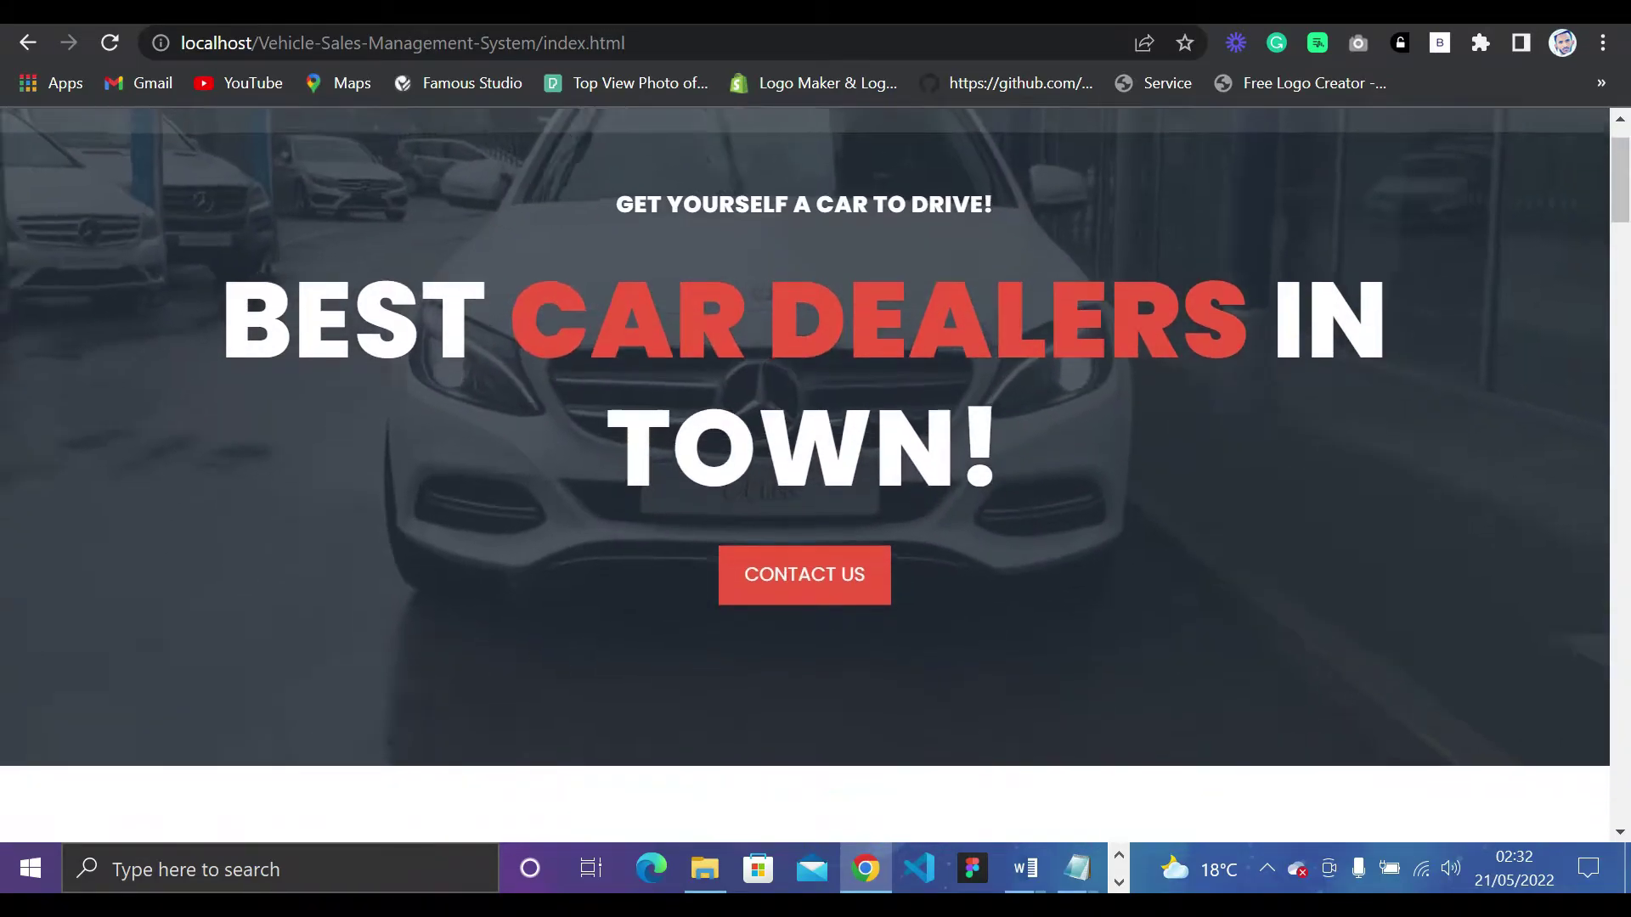
scroll(840, 554, "down", 2)
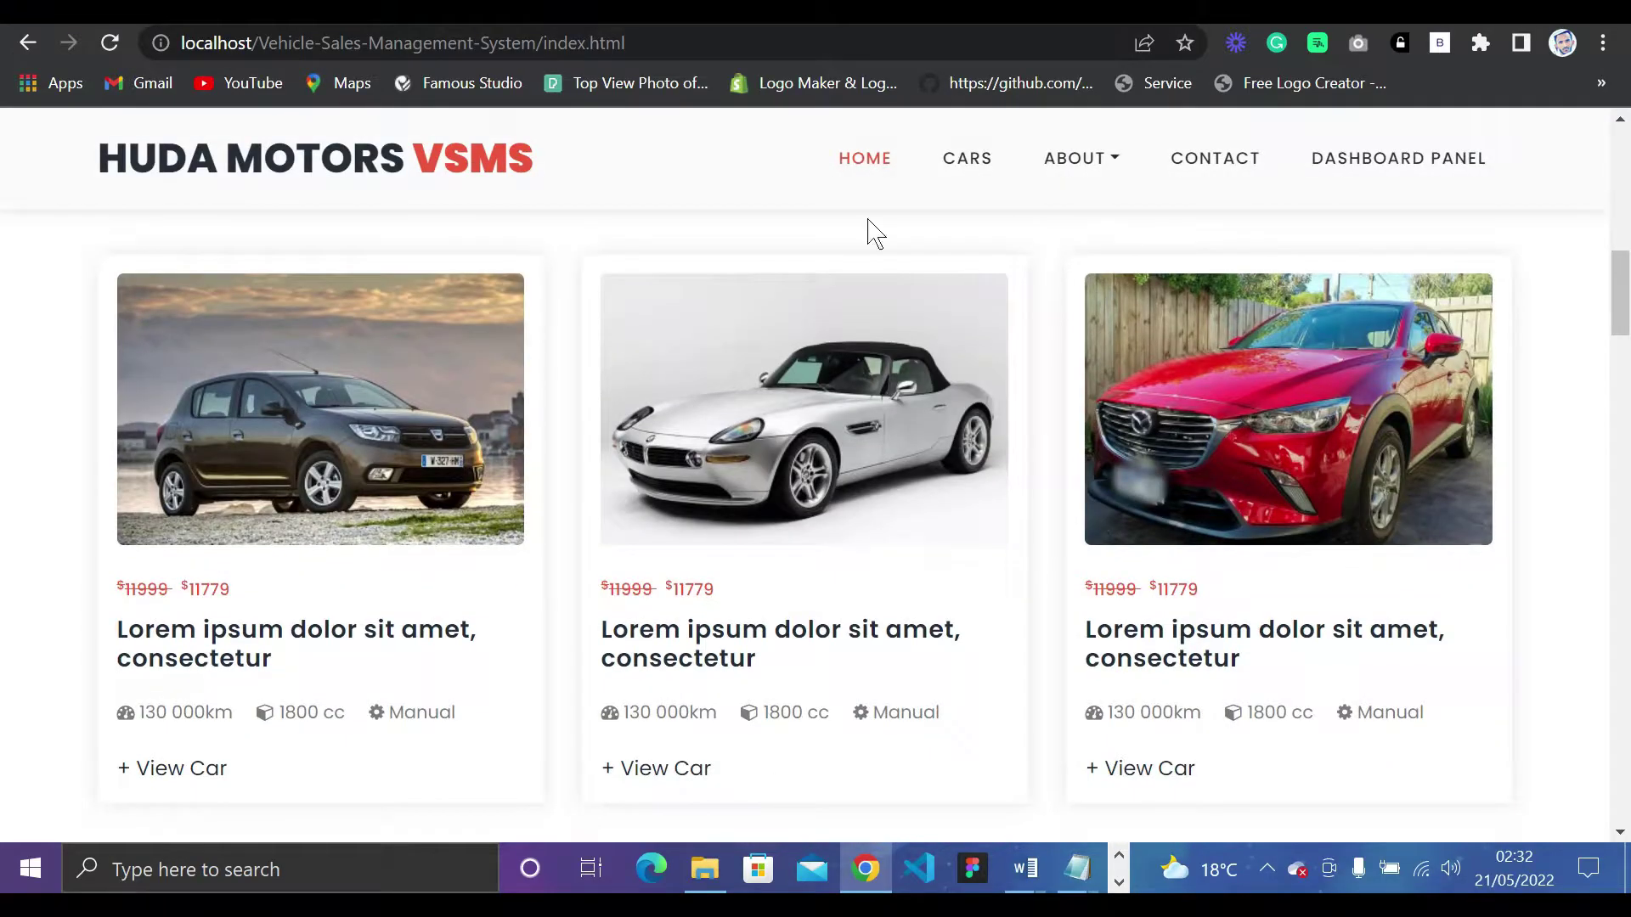
scroll(509, 467, "down", 3)
scroll(1223, 478, "up", 2)
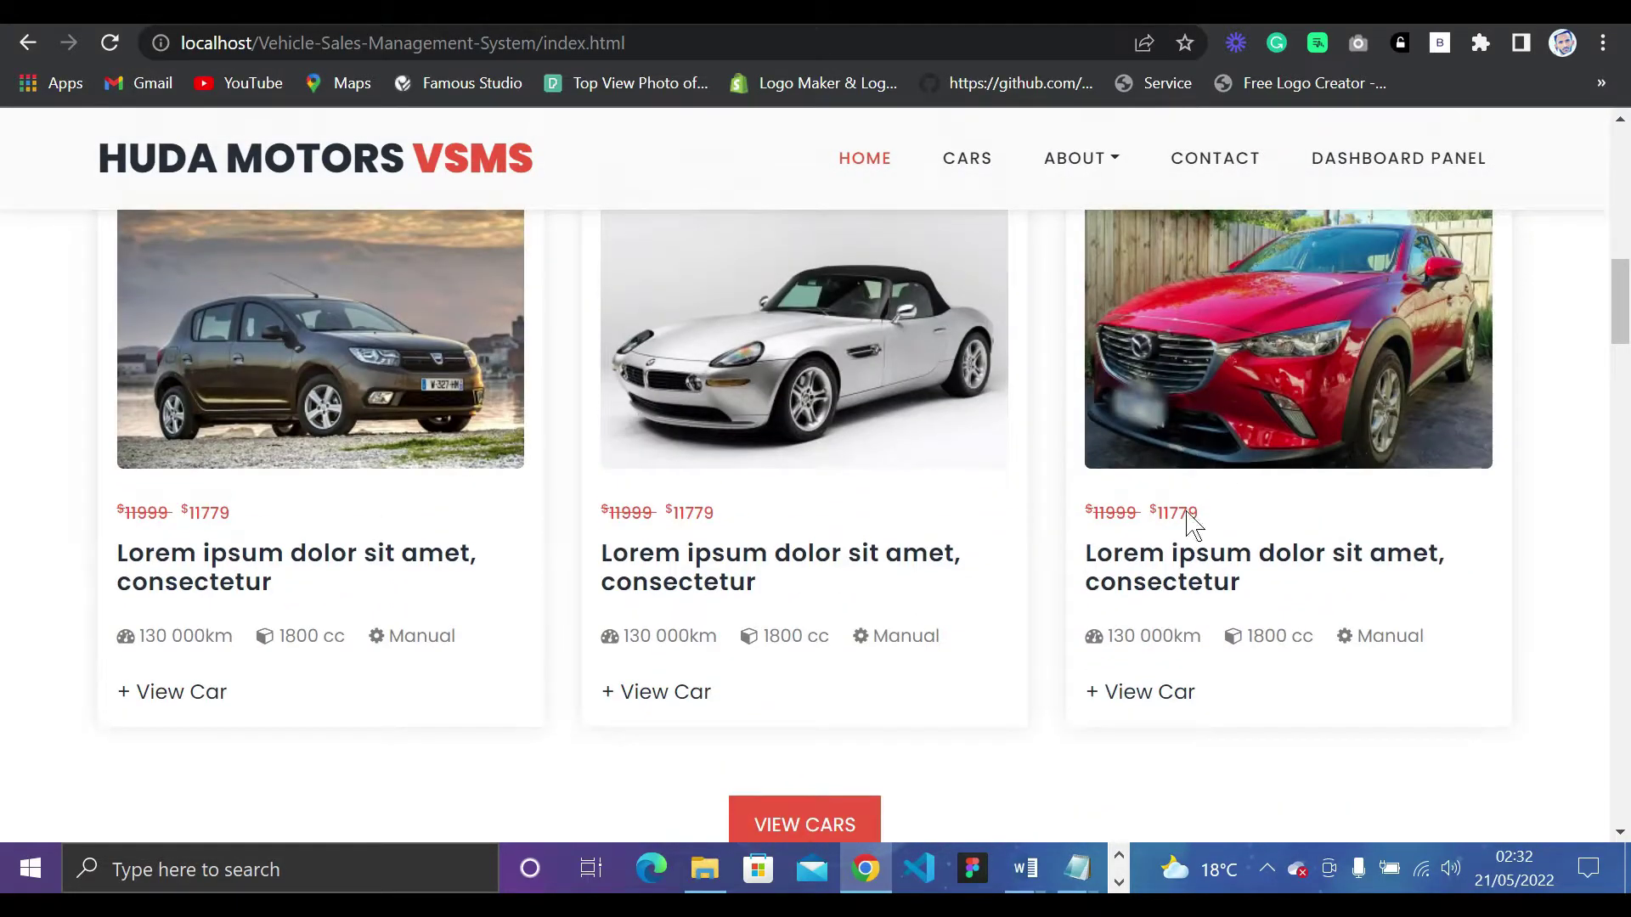
left_click_drag(1238, 581, 1114, 554)
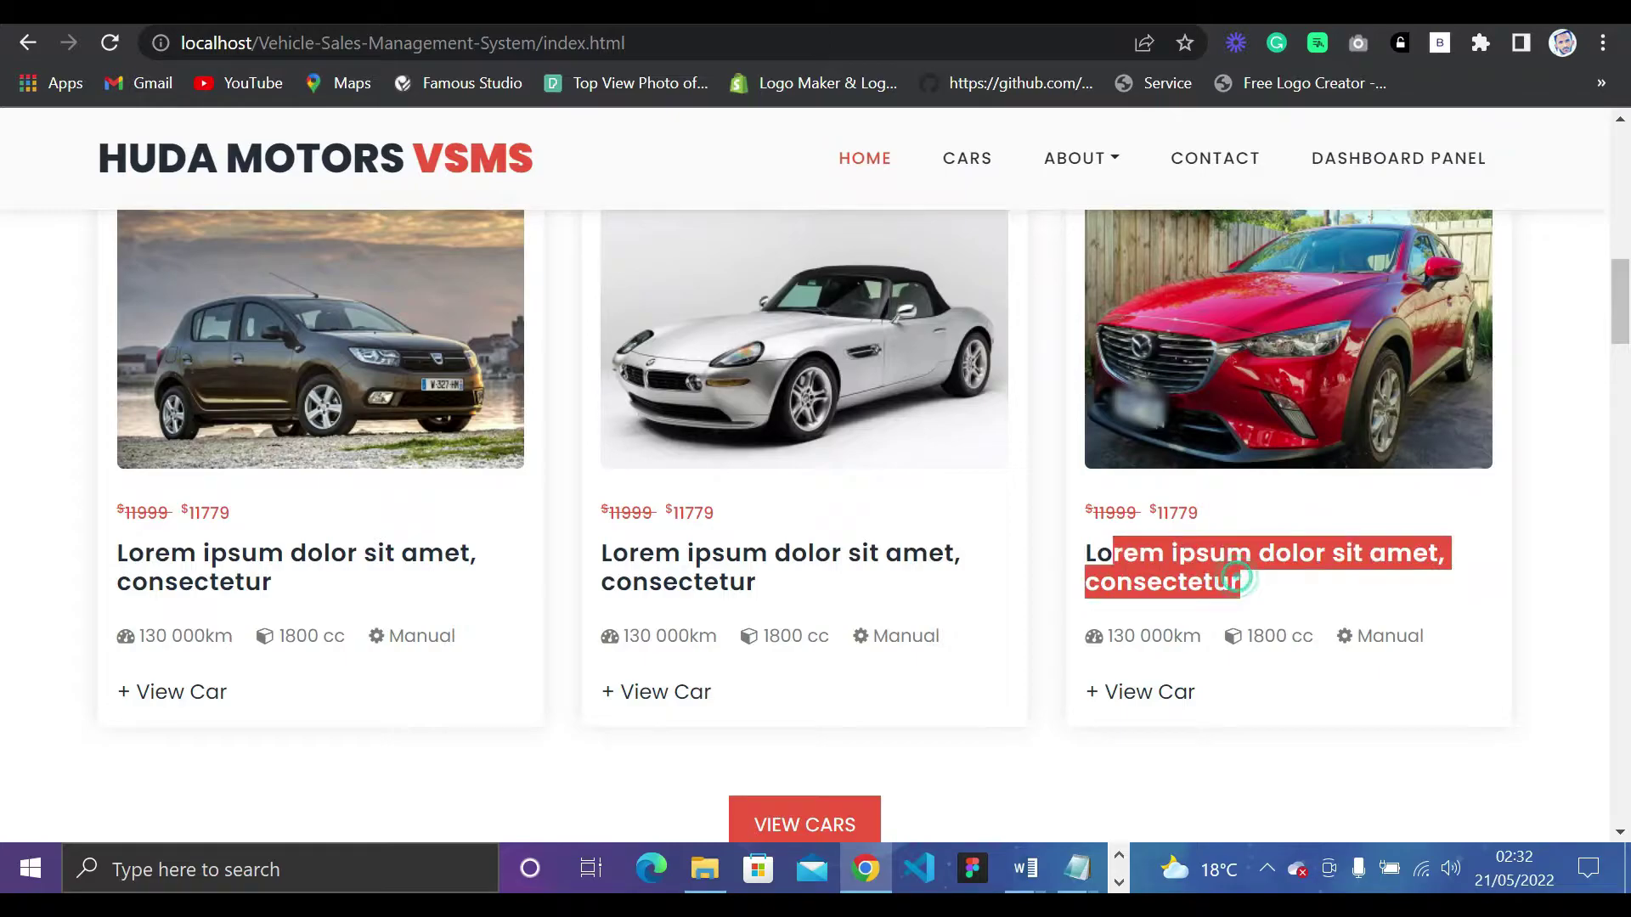
left_click(1094, 567)
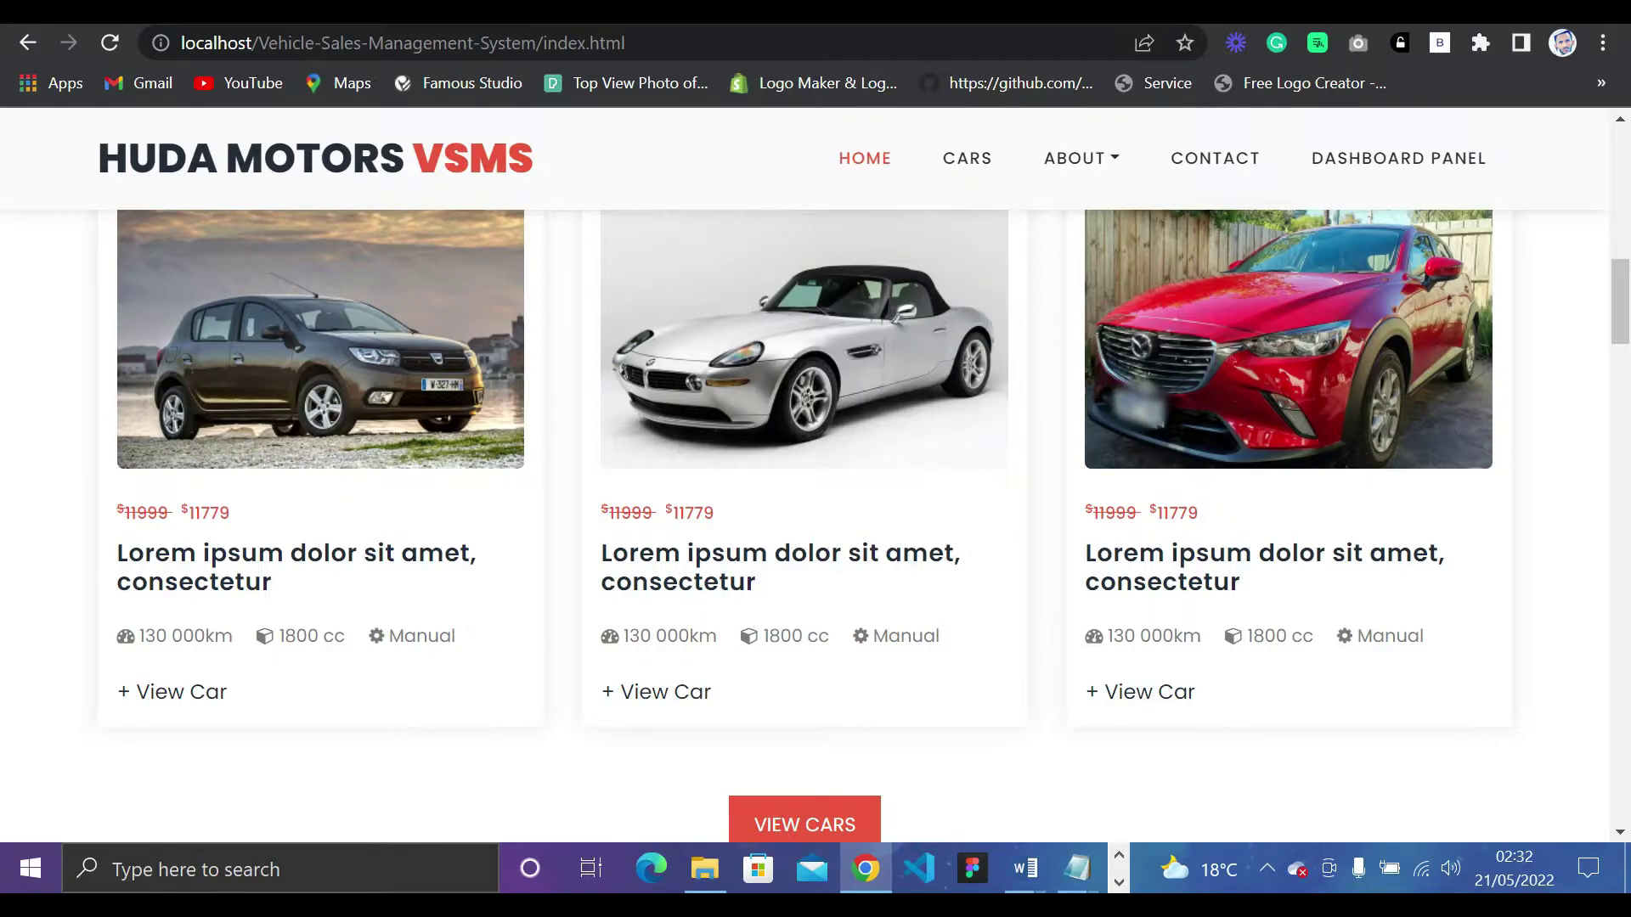
scroll(854, 553, "down", 3)
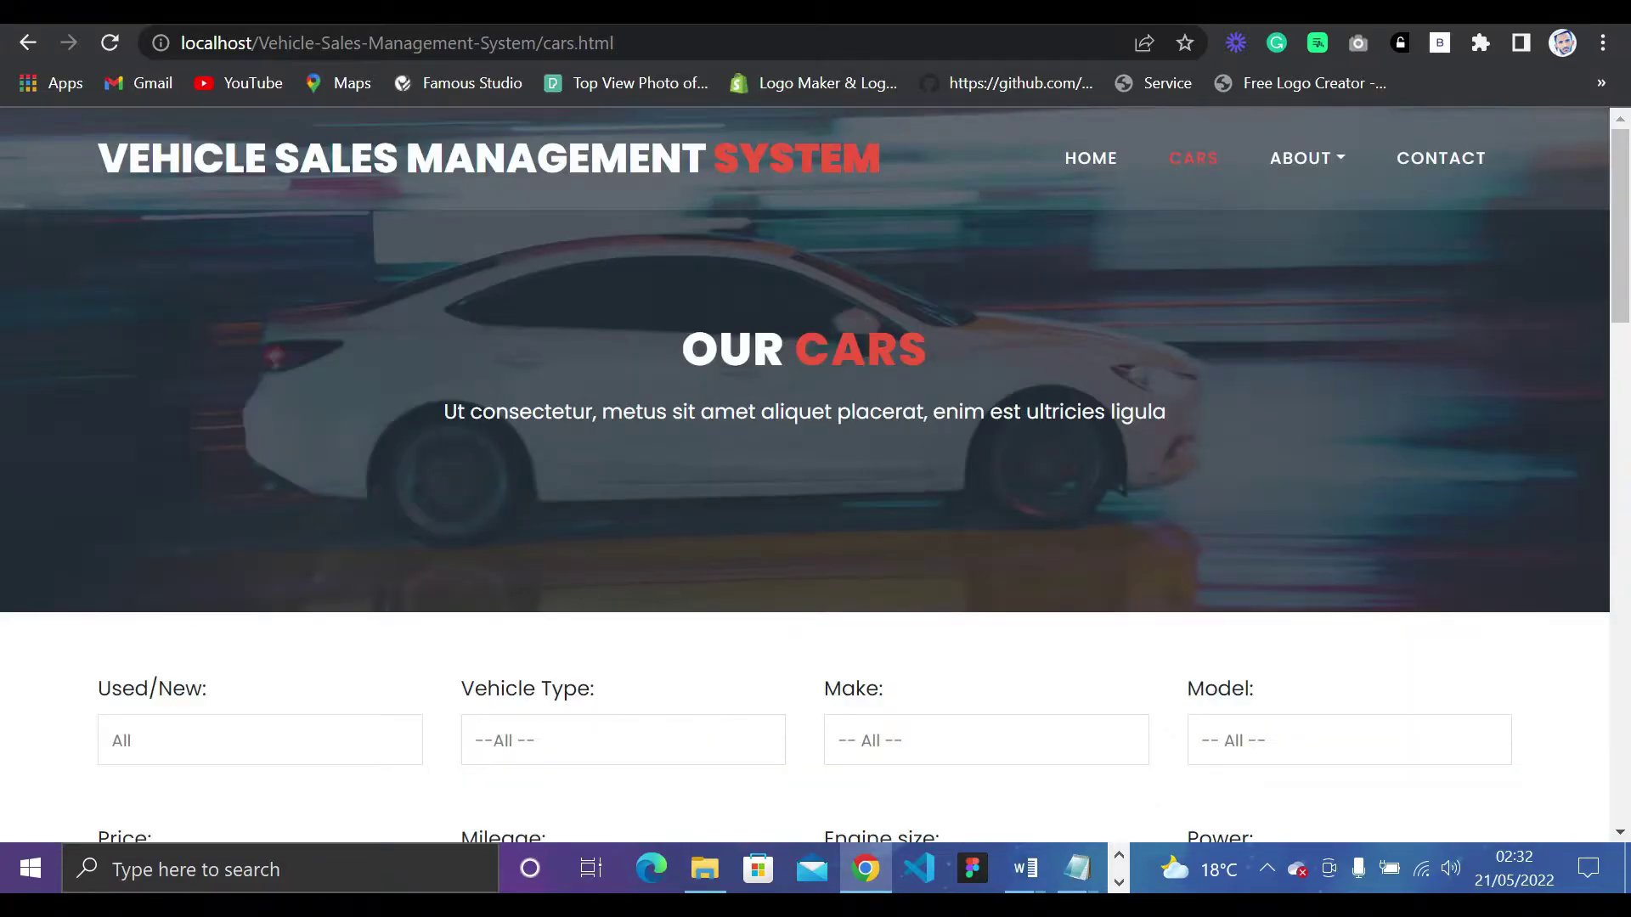
Scroll the Our Cars listings down to pages 1–3, then go back to the home page.
scroll(750, 615, "down", 3)
scroll(750, 615, "down", 4)
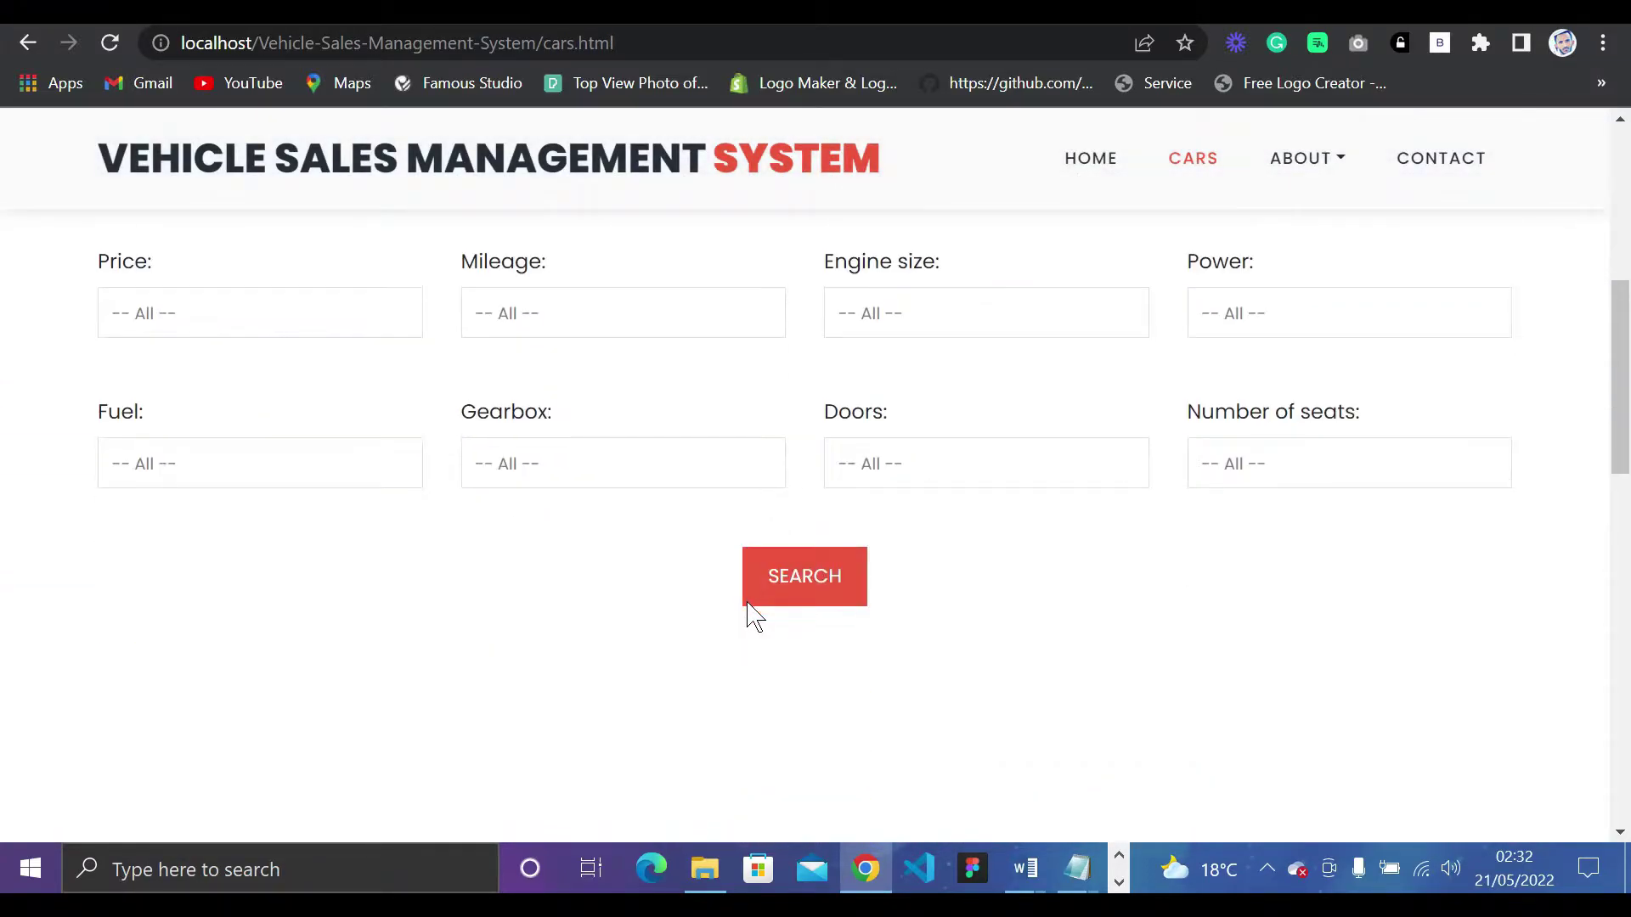
scroll(737, 627, "up", 1)
scroll(735, 625, "down", 6)
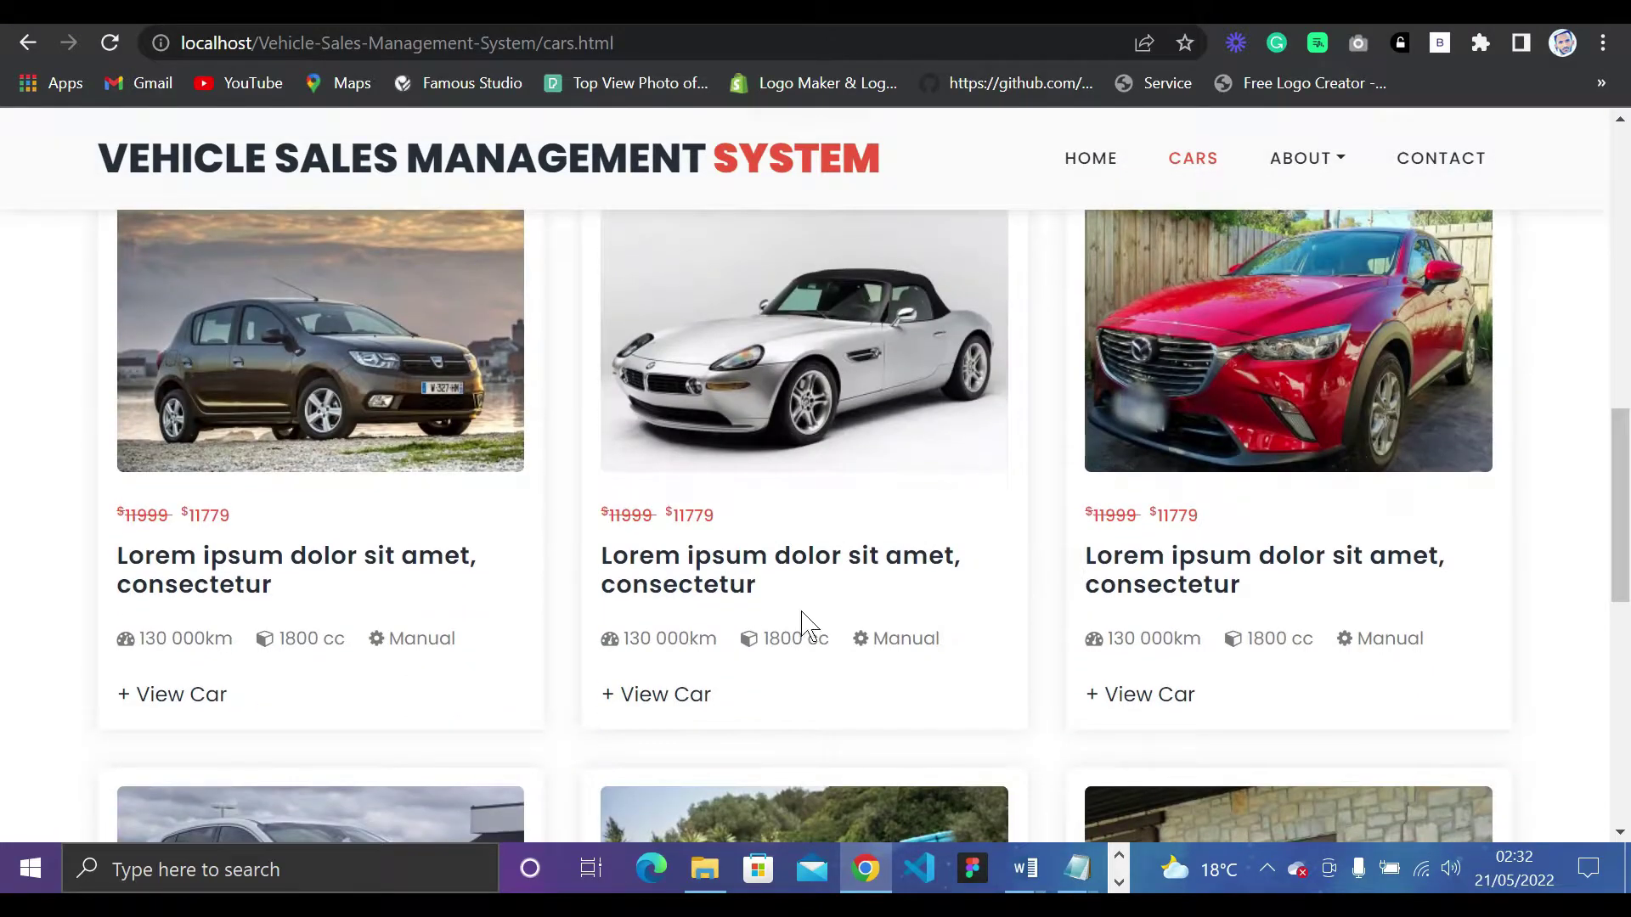
scroll(937, 561, "down", 7)
scroll(801, 553, "down", 3)
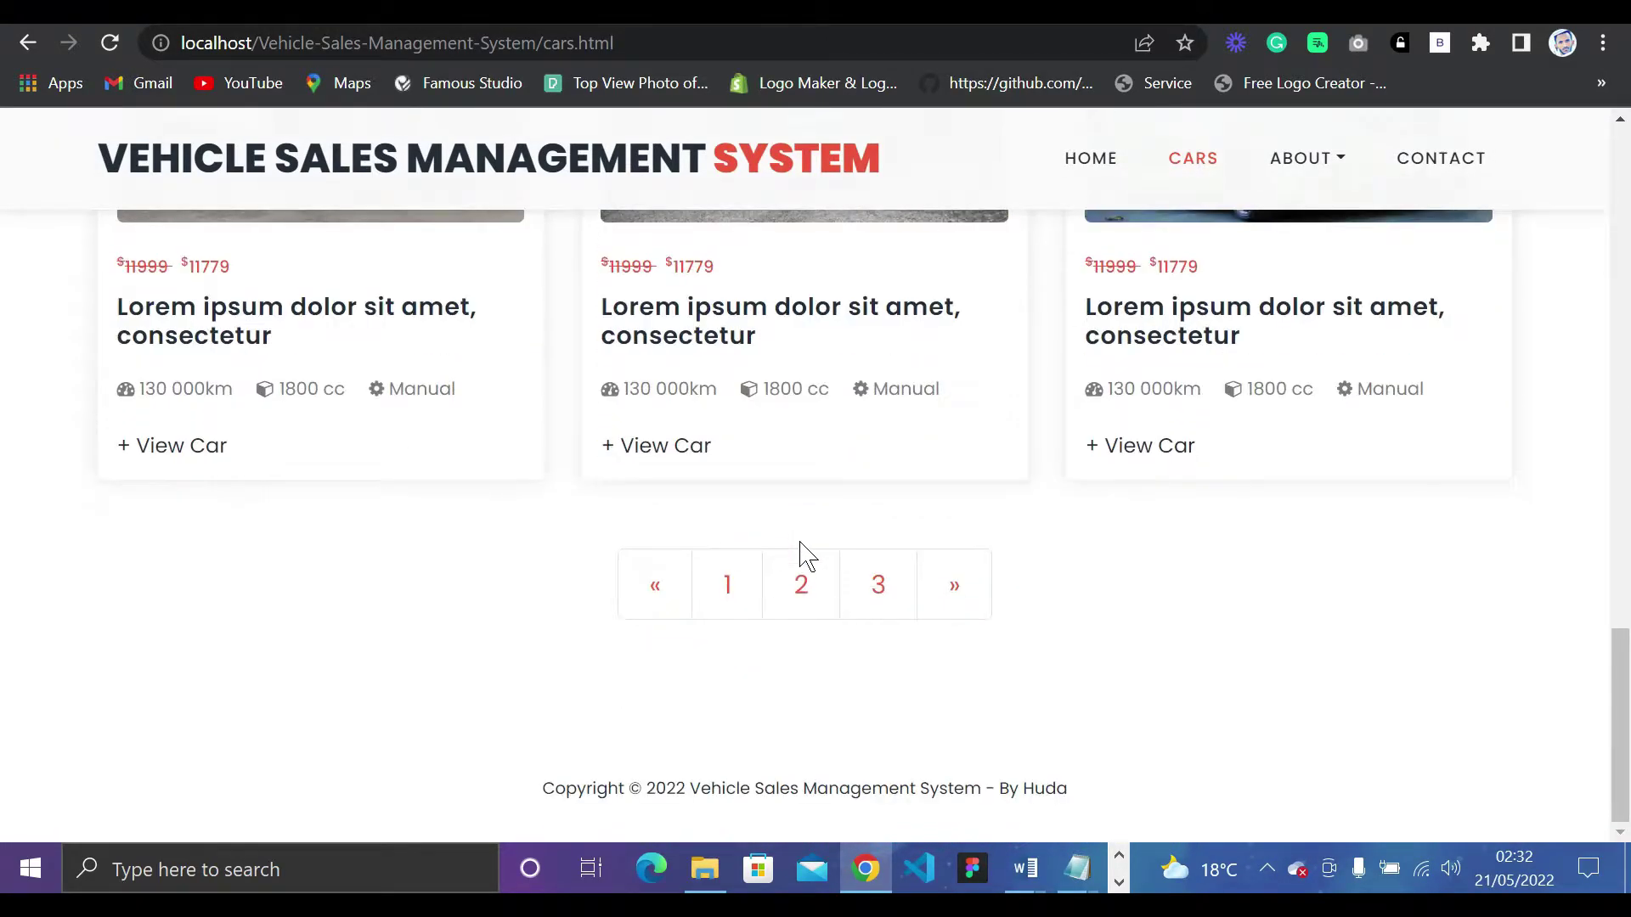
scroll(800, 553, "up", 15)
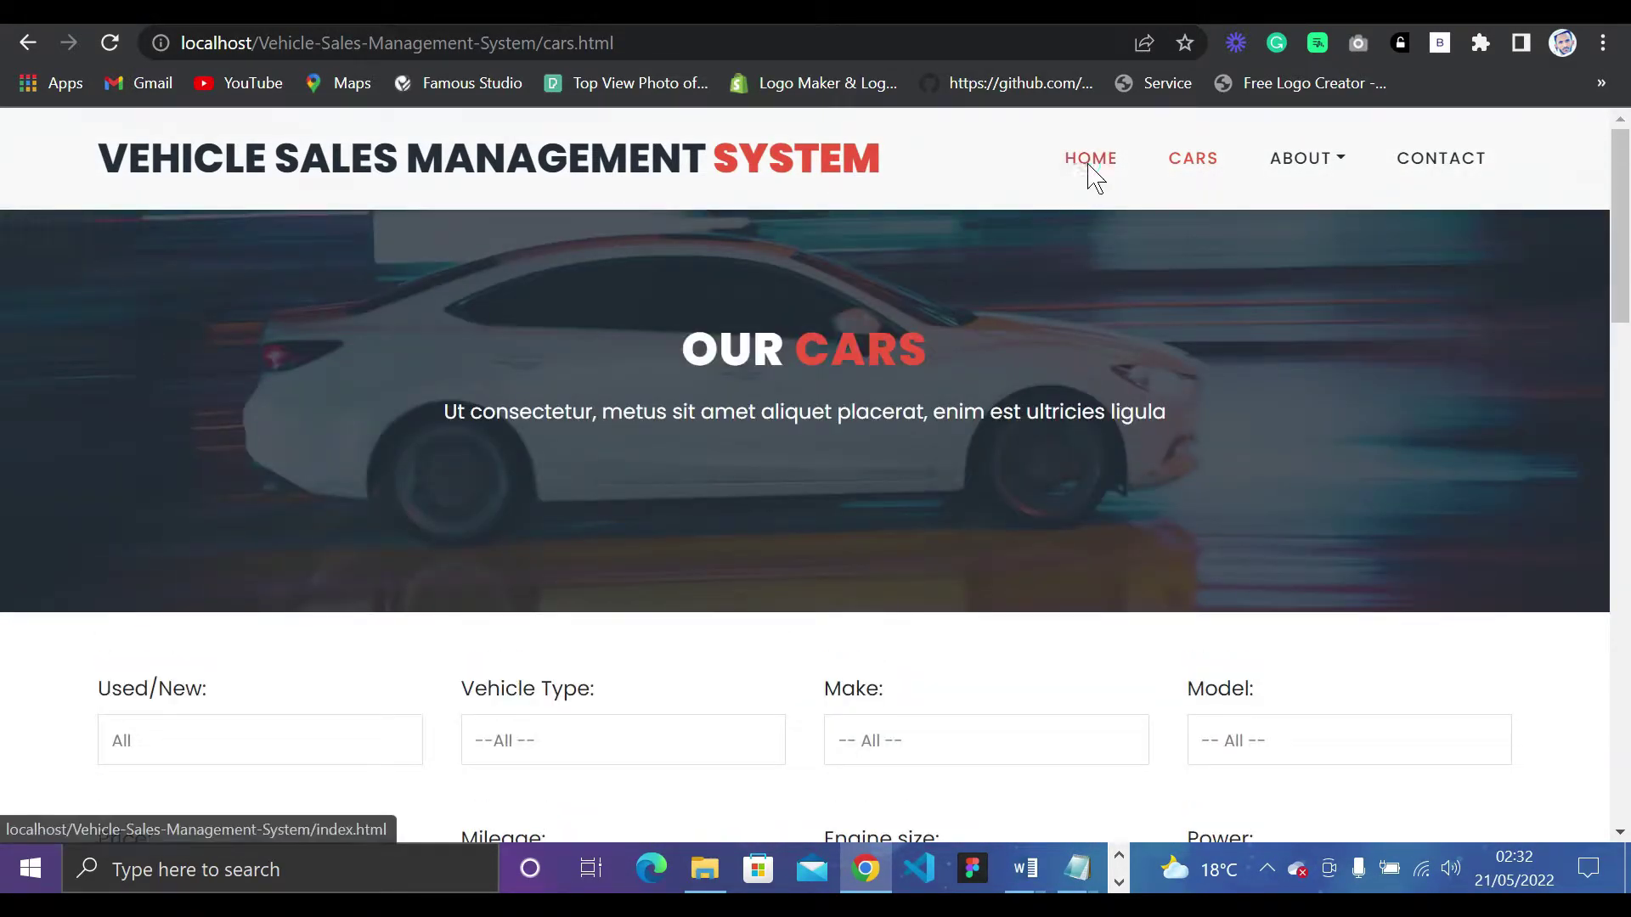
left_click(1090, 163)
scroll(727, 491, "down", 15)
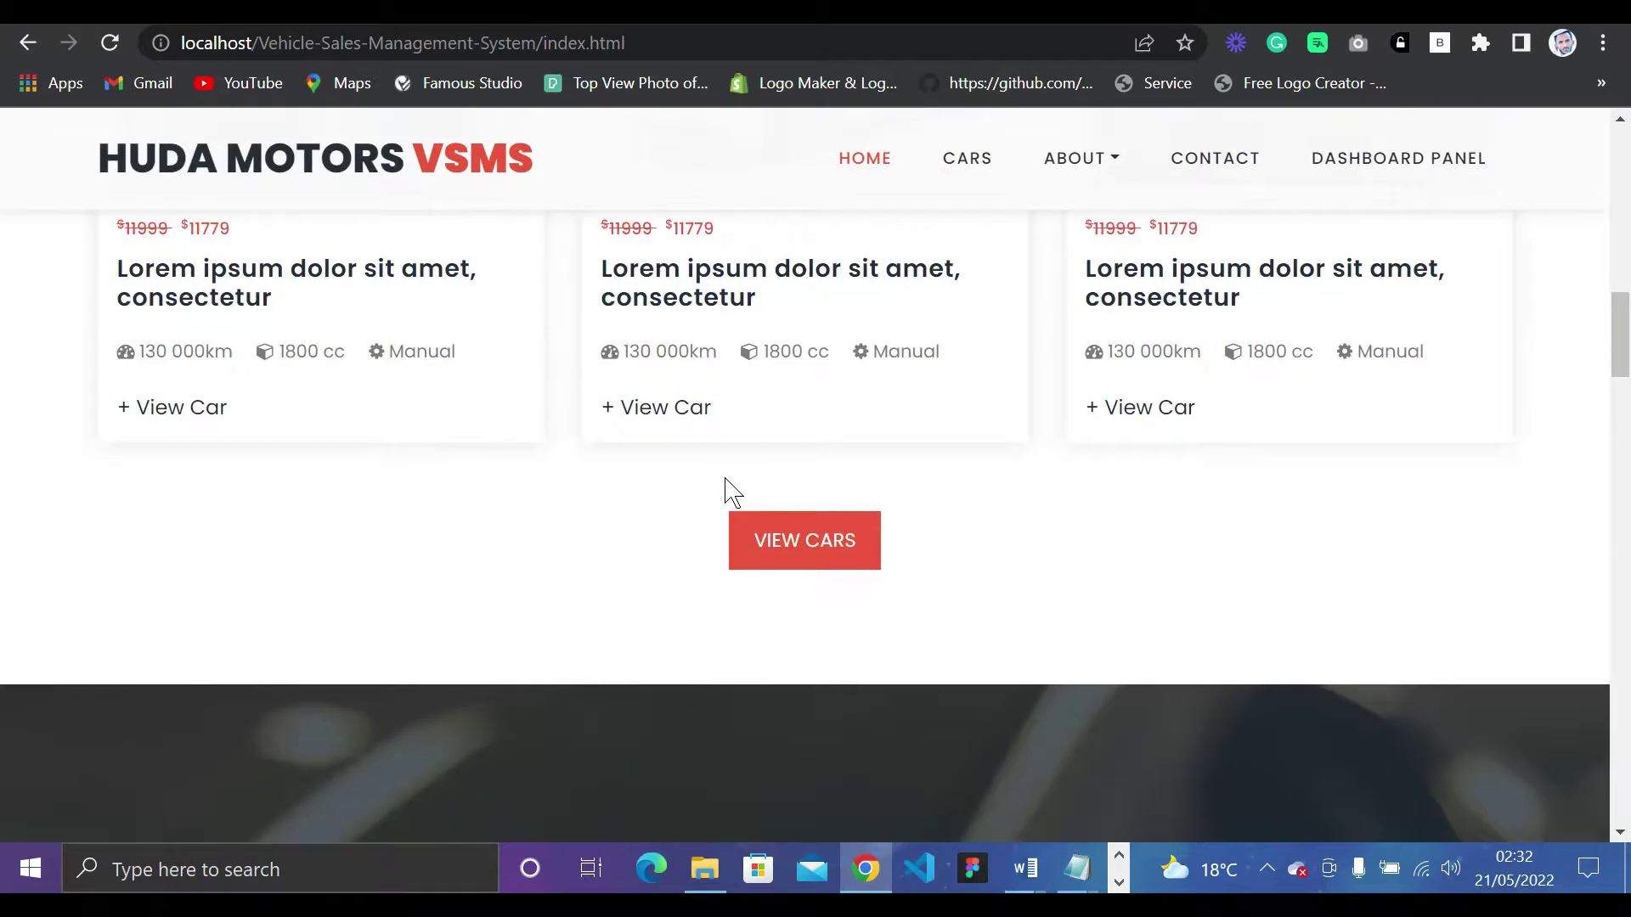
scroll(1043, 582, "up", 1)
scroll(1041, 568, "down", 10)
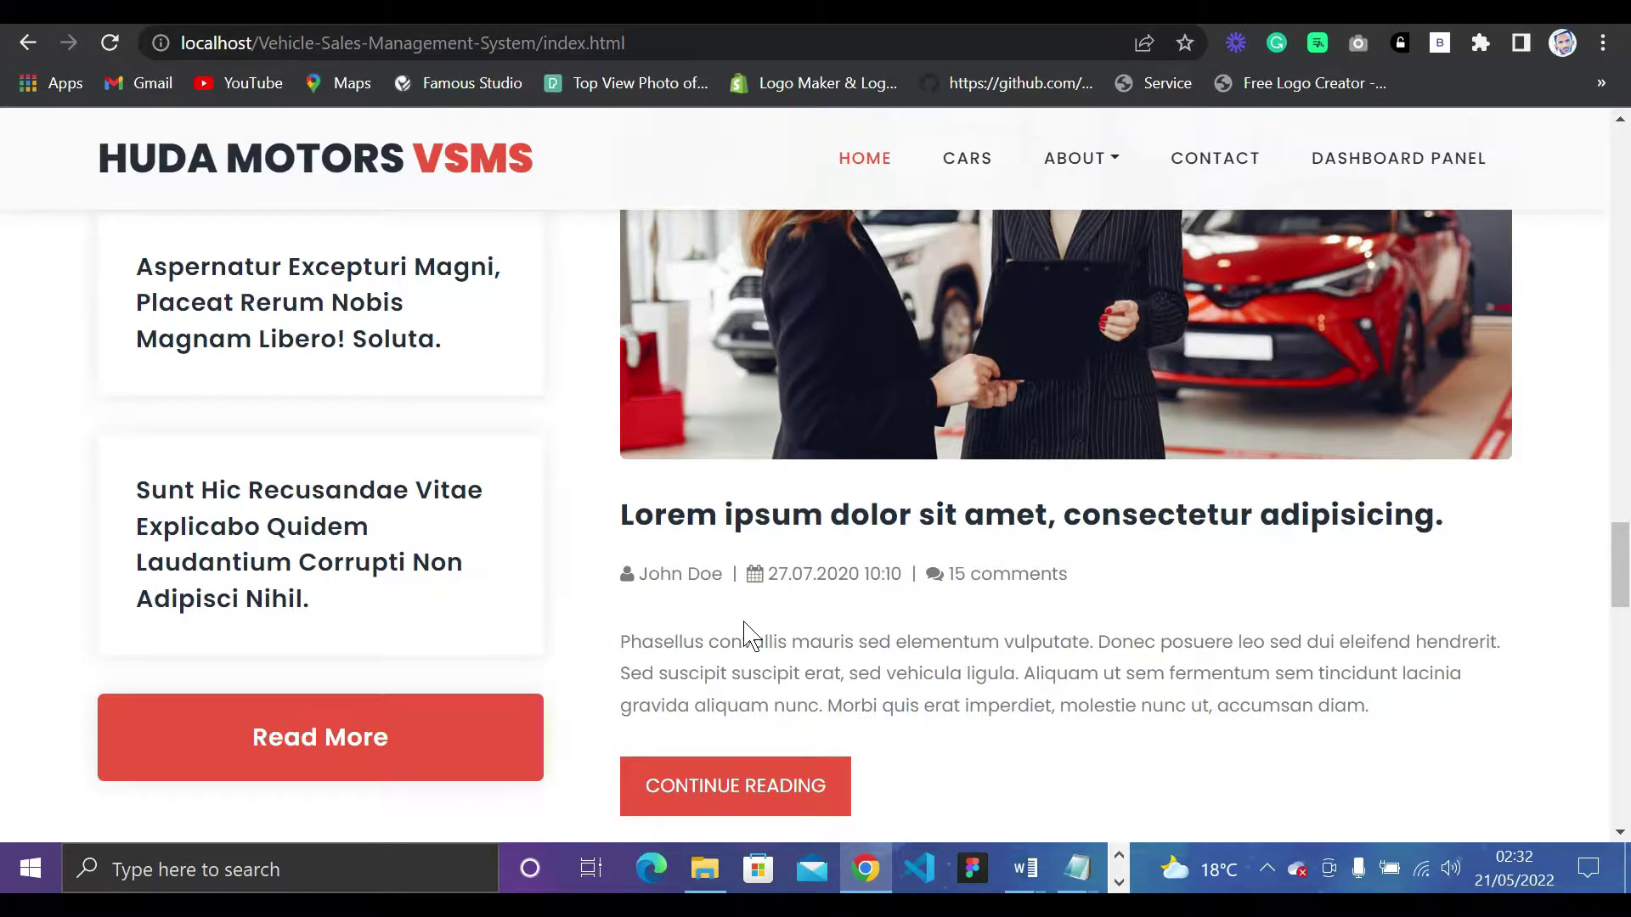
scroll(744, 636, "down", 10)
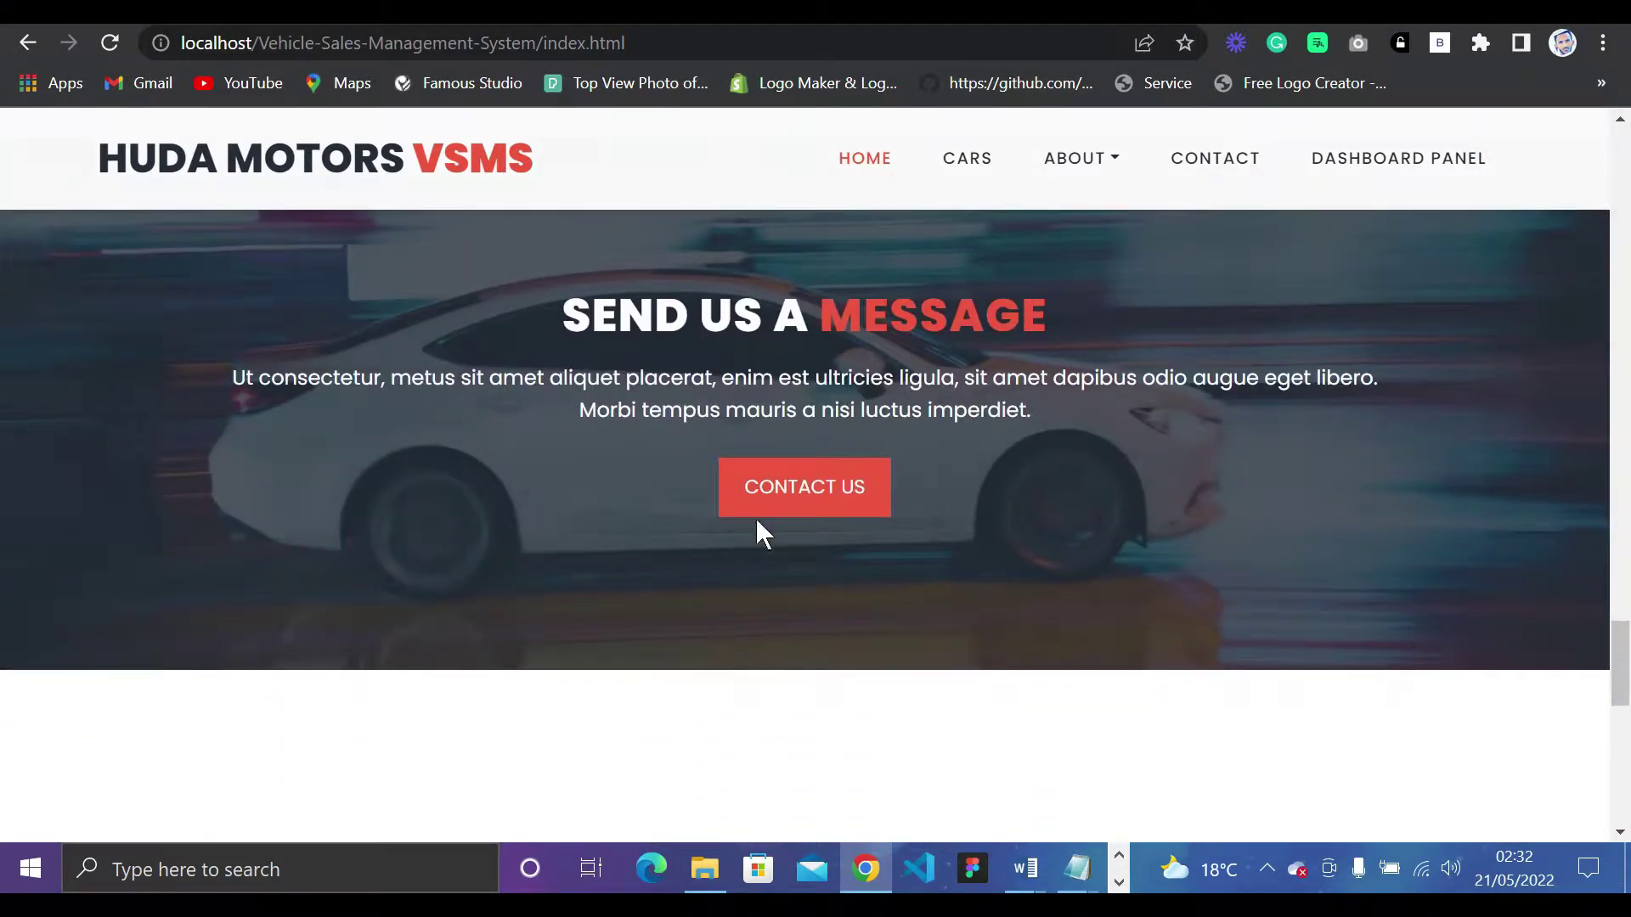
scroll(772, 586, "down", 5)
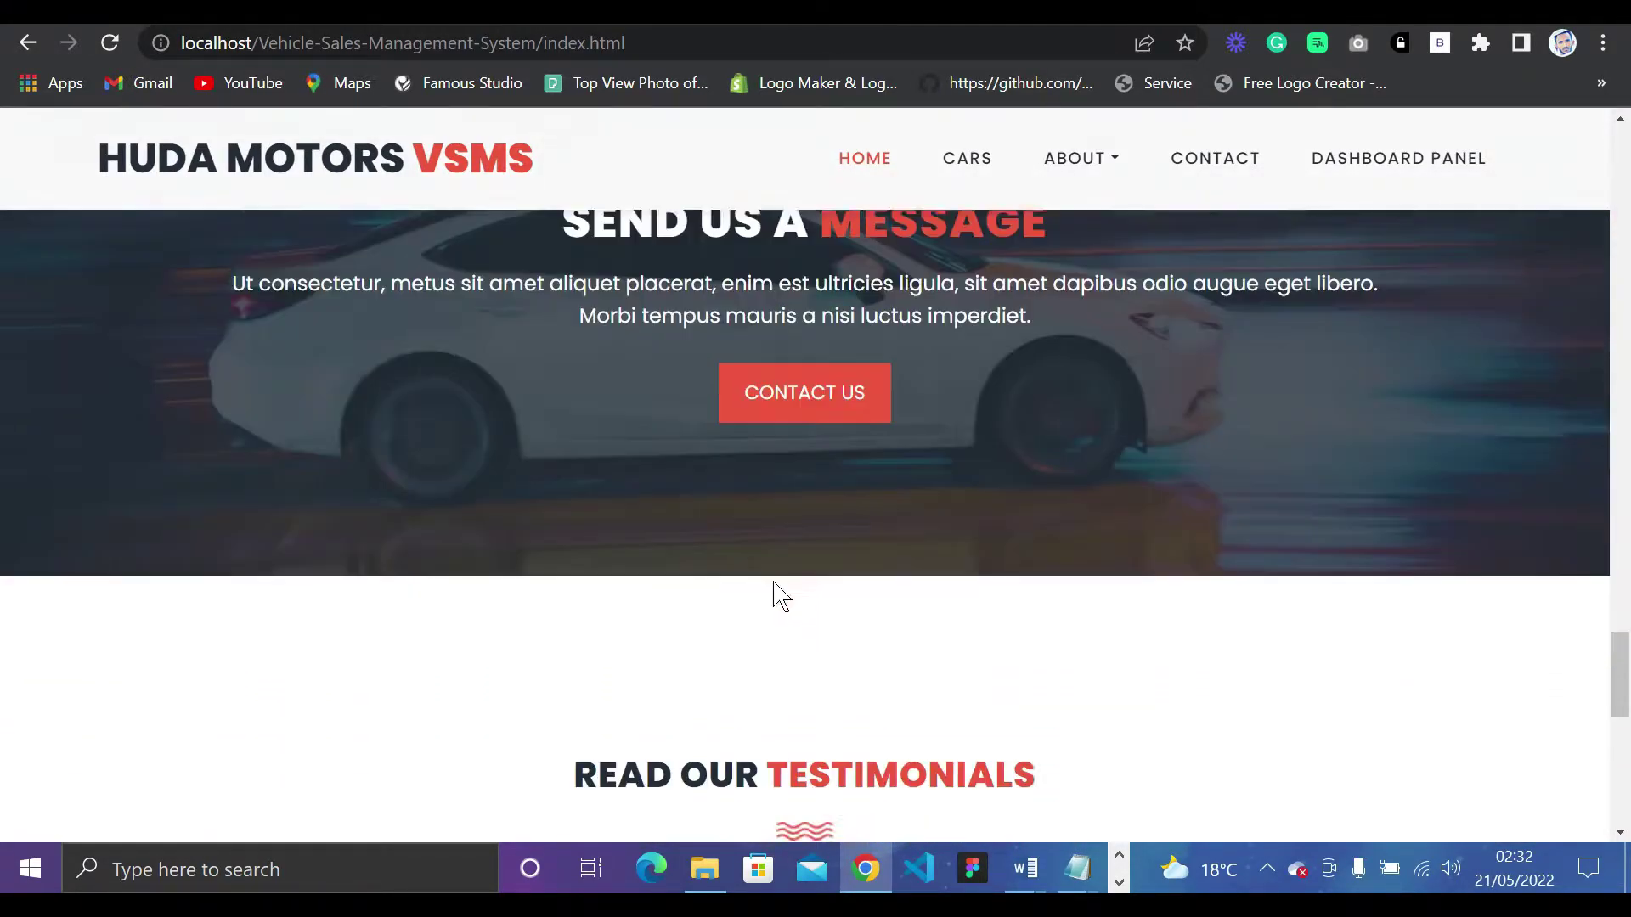
scroll(909, 577, "down", 4)
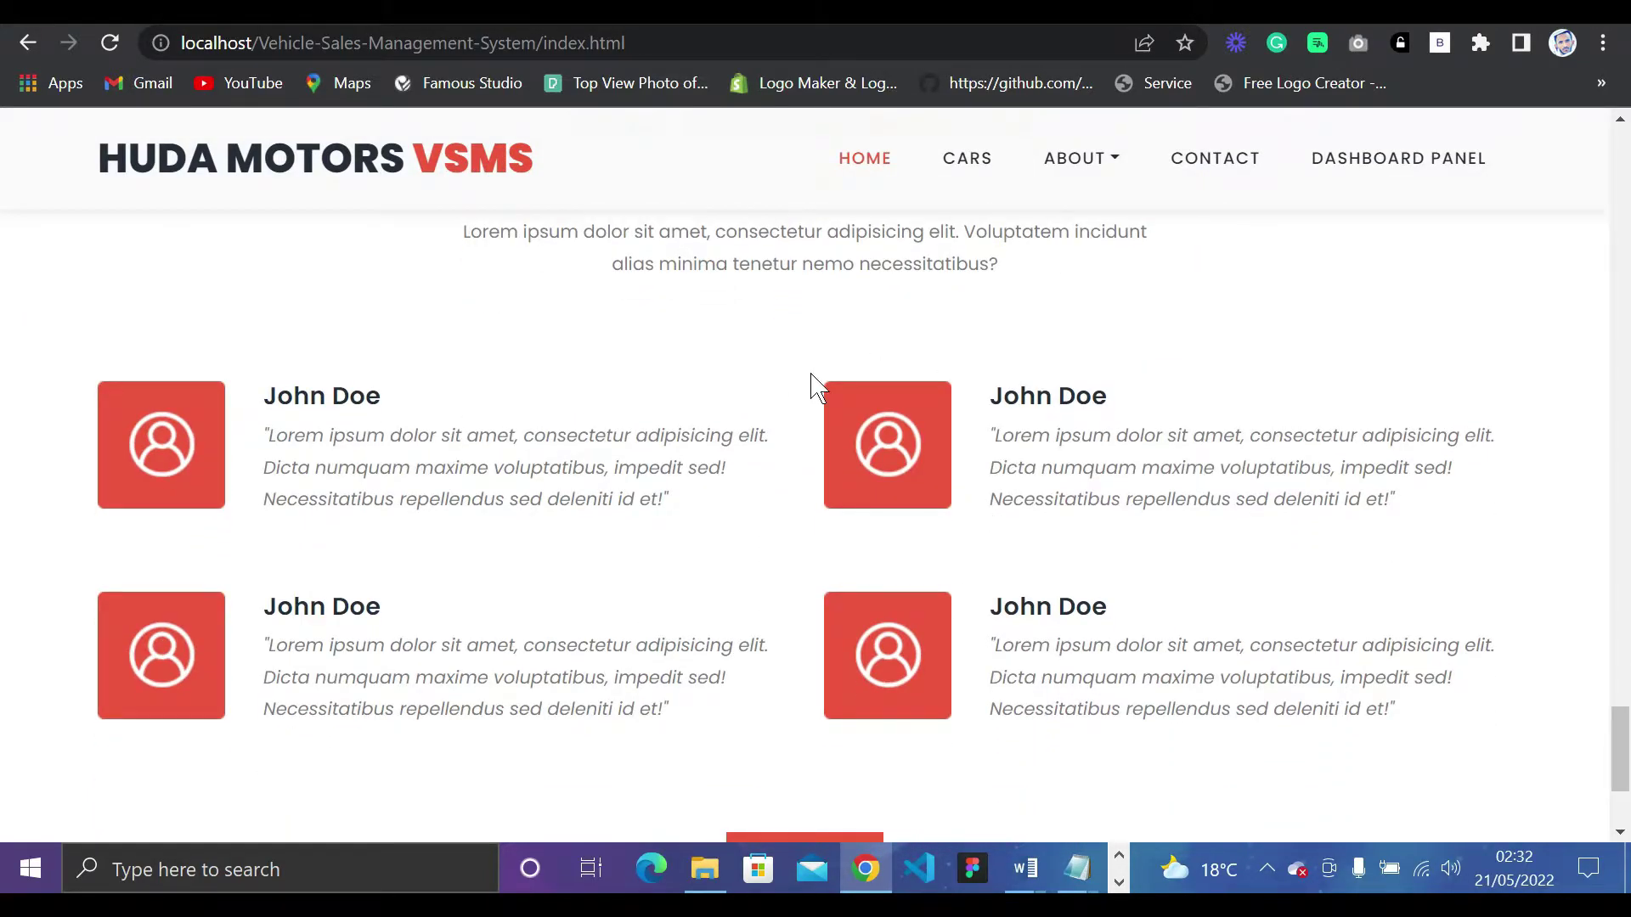
scroll(918, 564, "down", 2)
scroll(917, 564, "up", 6)
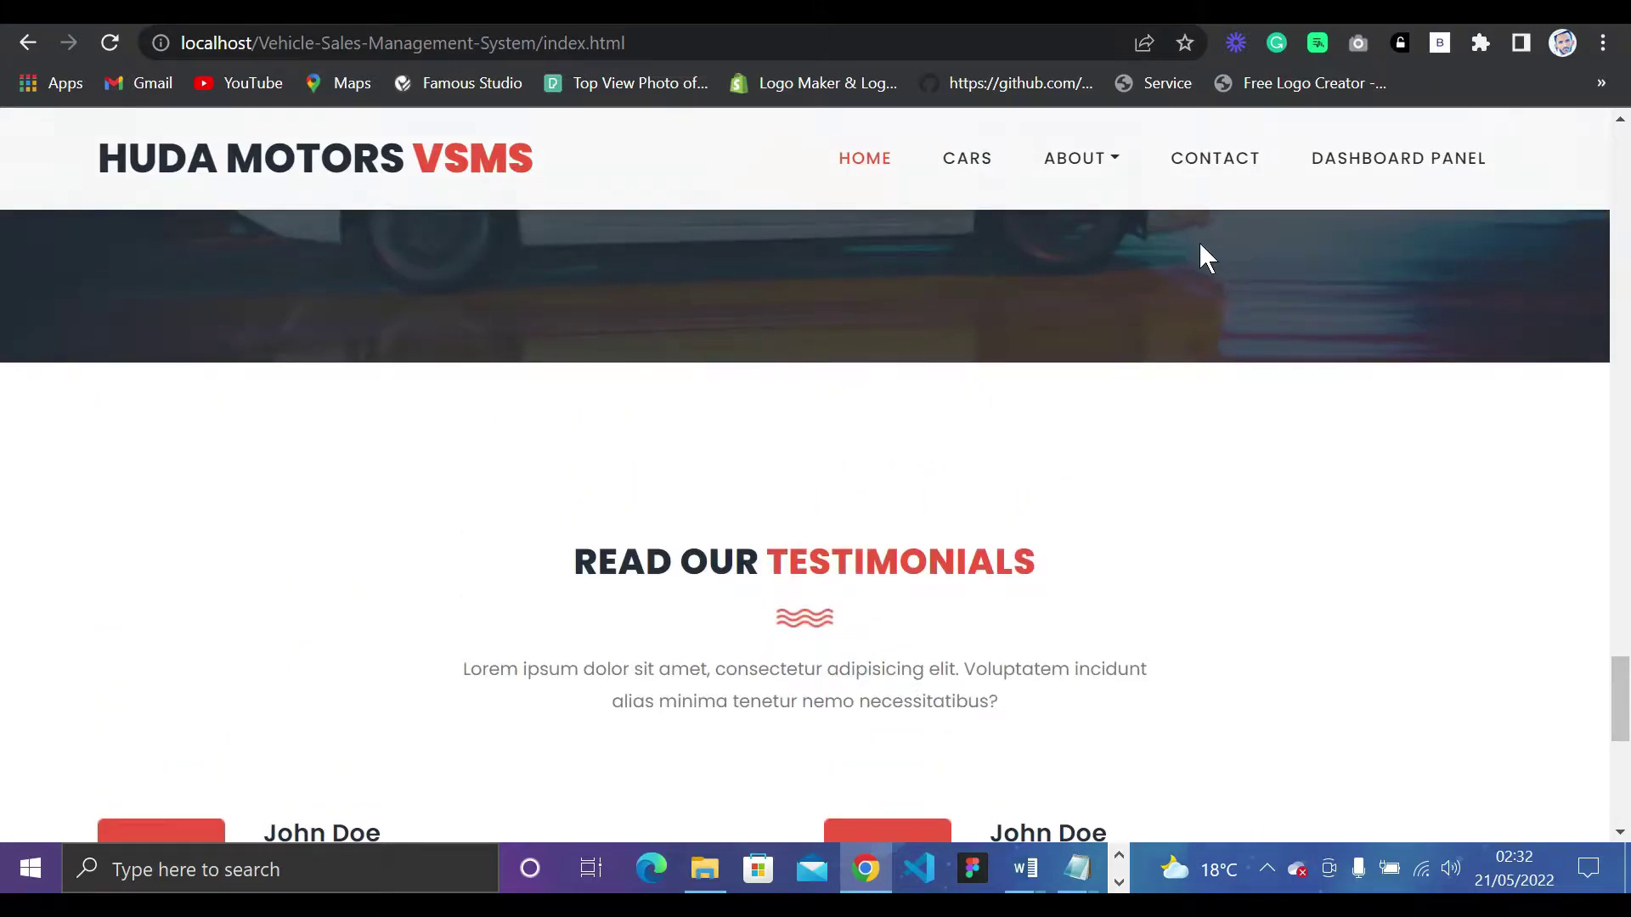
left_click(1190, 163)
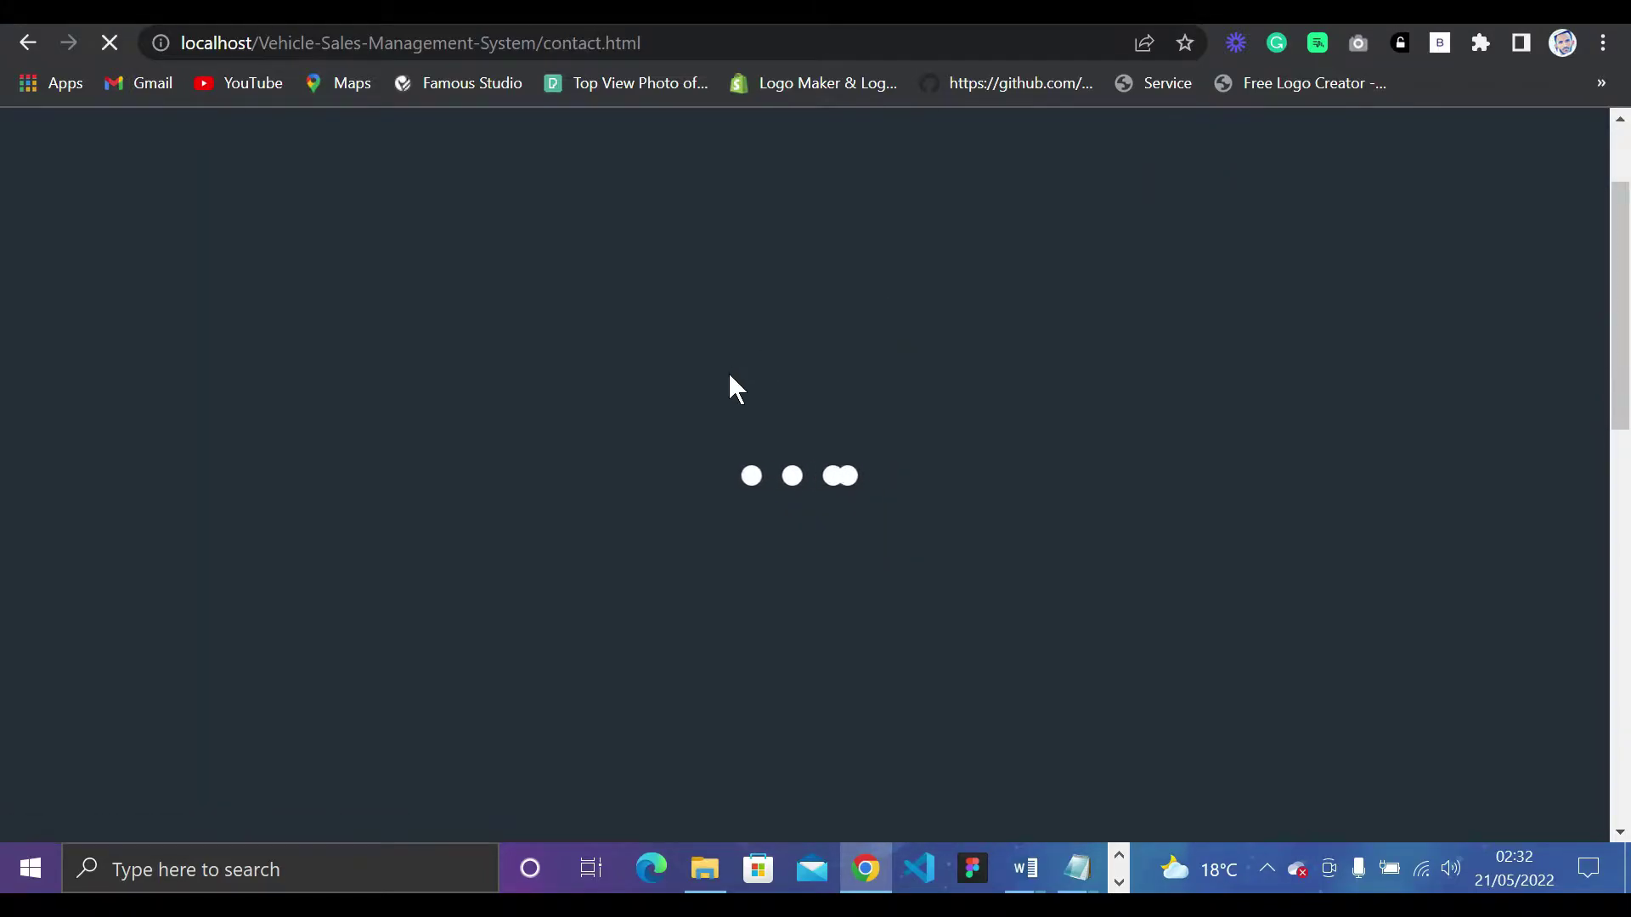
scroll(674, 583, "down", 6)
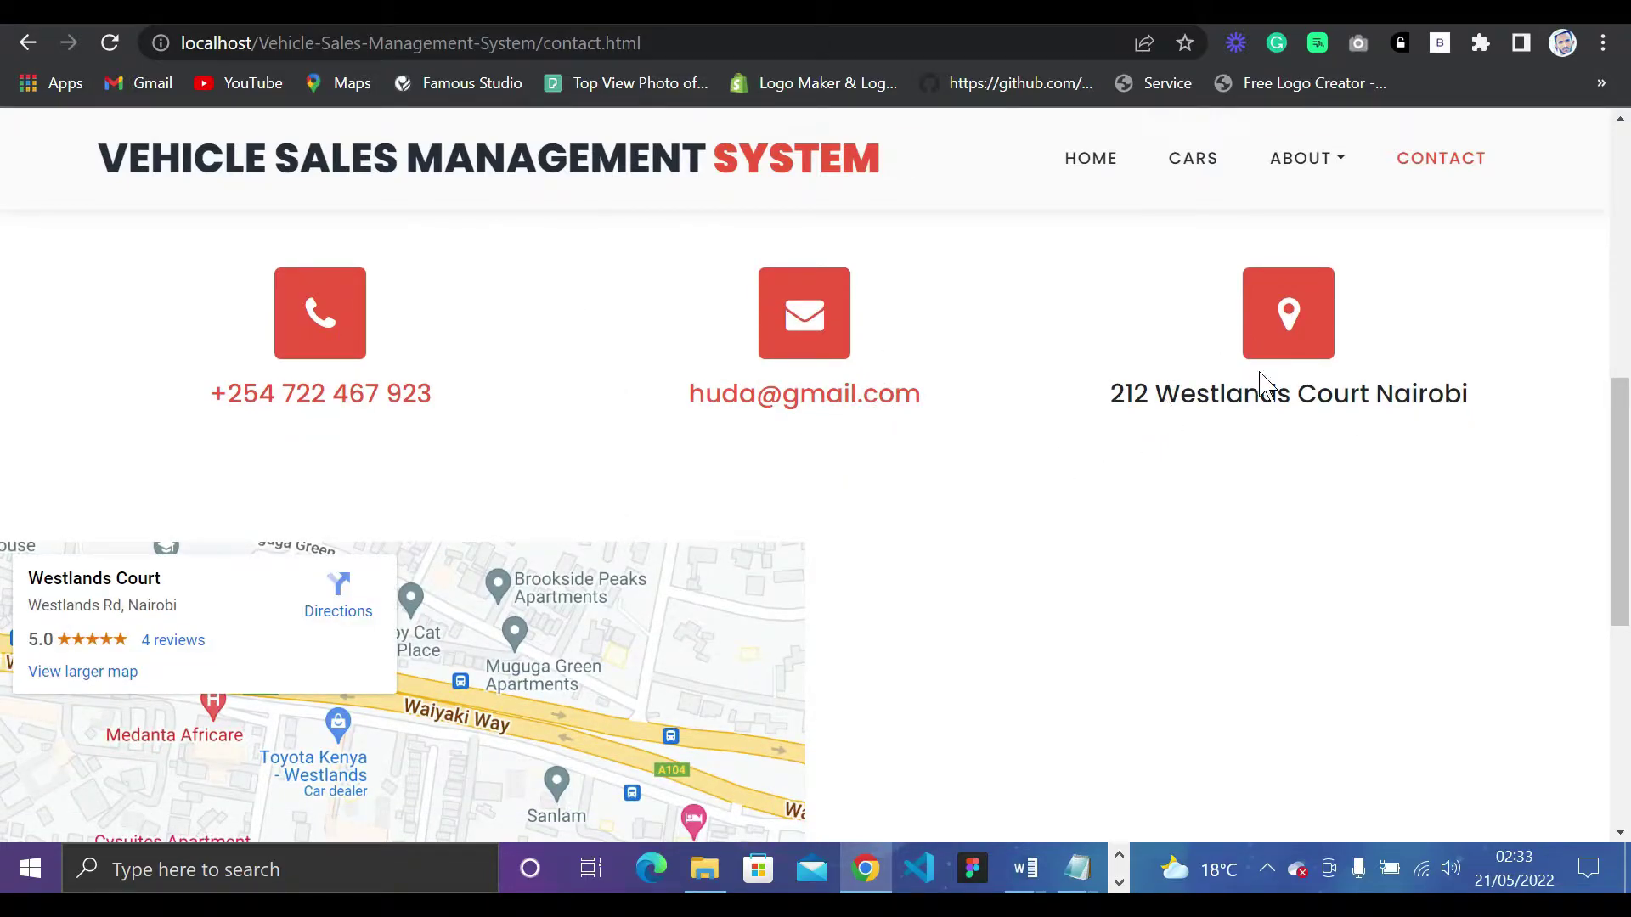
scroll(679, 573, "down", 4)
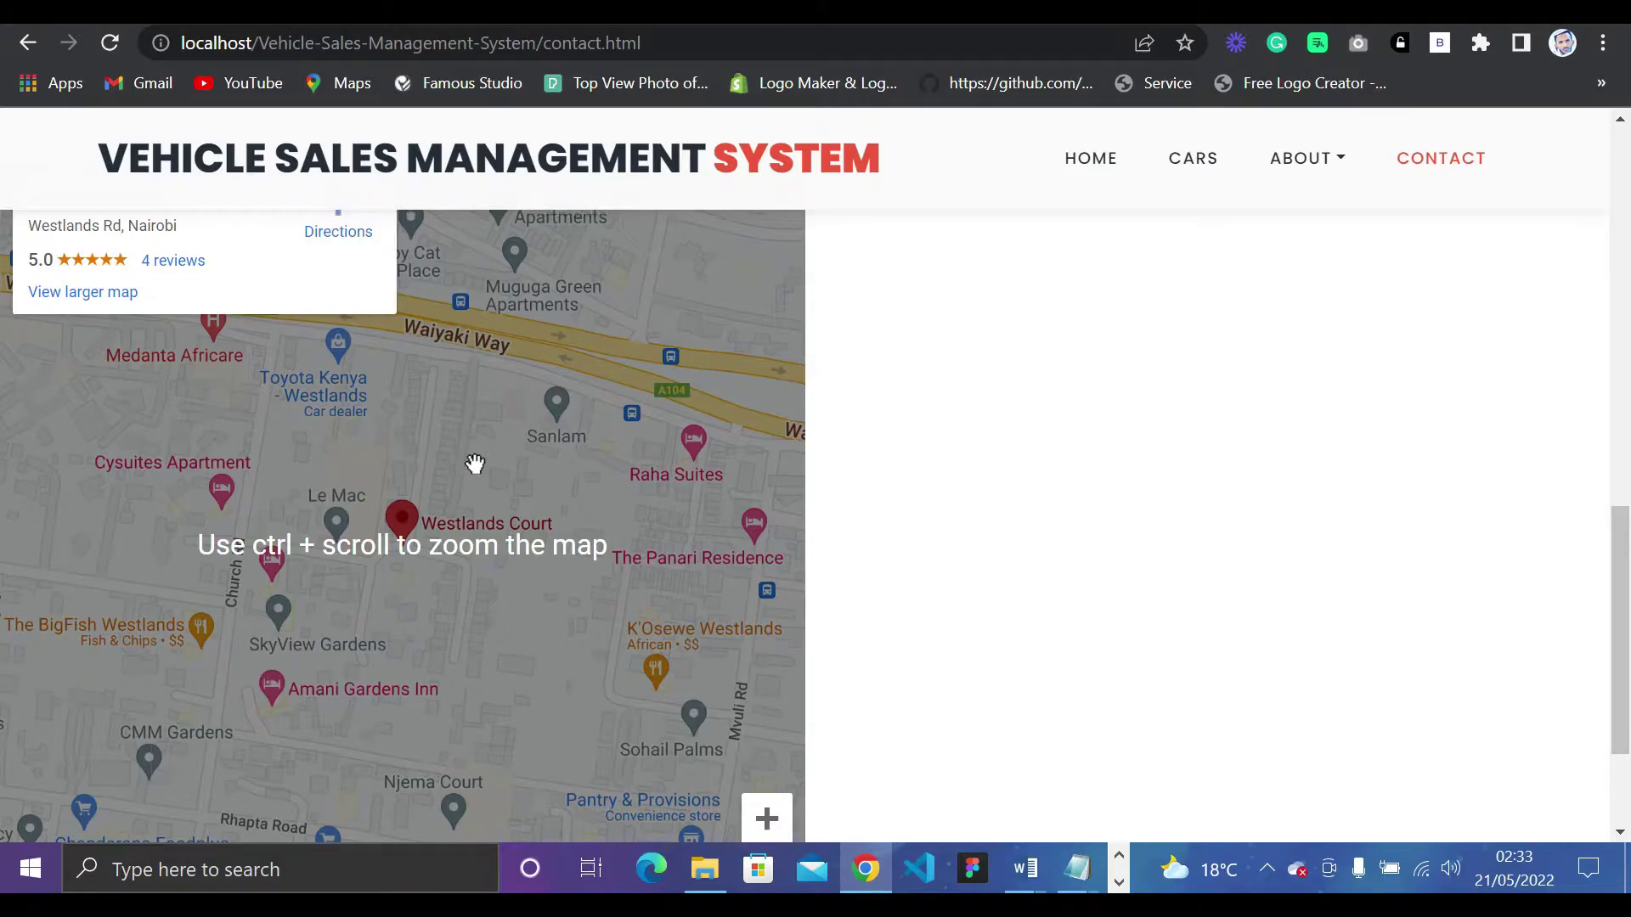
scroll(474, 463, "up", 2)
scroll(474, 463, "down", 3)
scroll(465, 516, "down", 2)
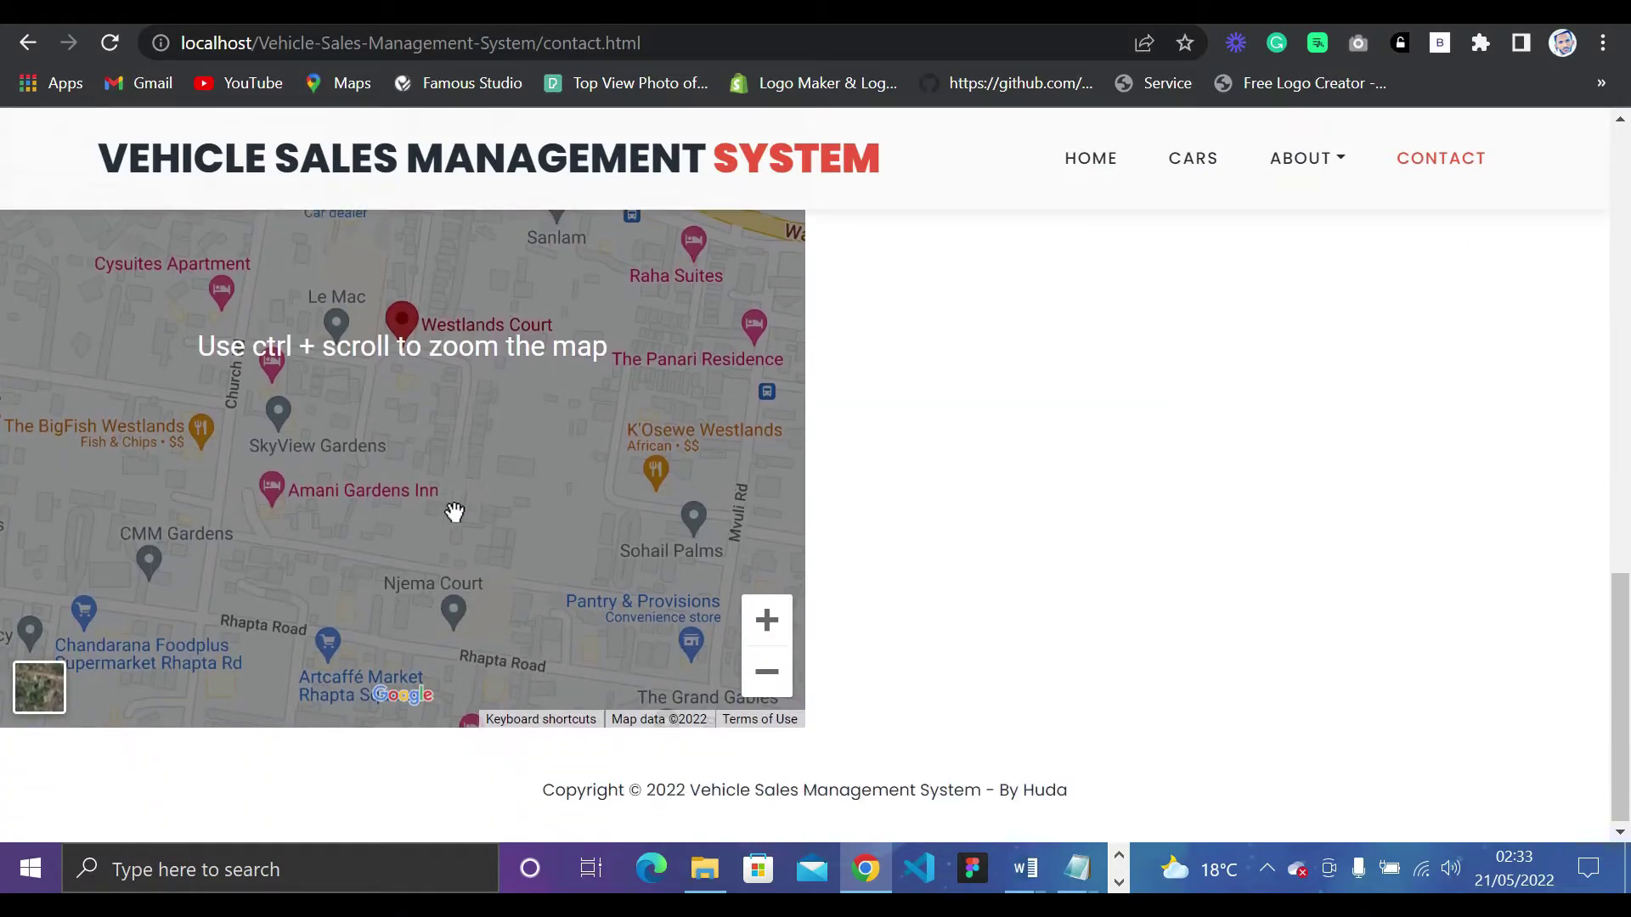
scroll(548, 537, "up", 2)
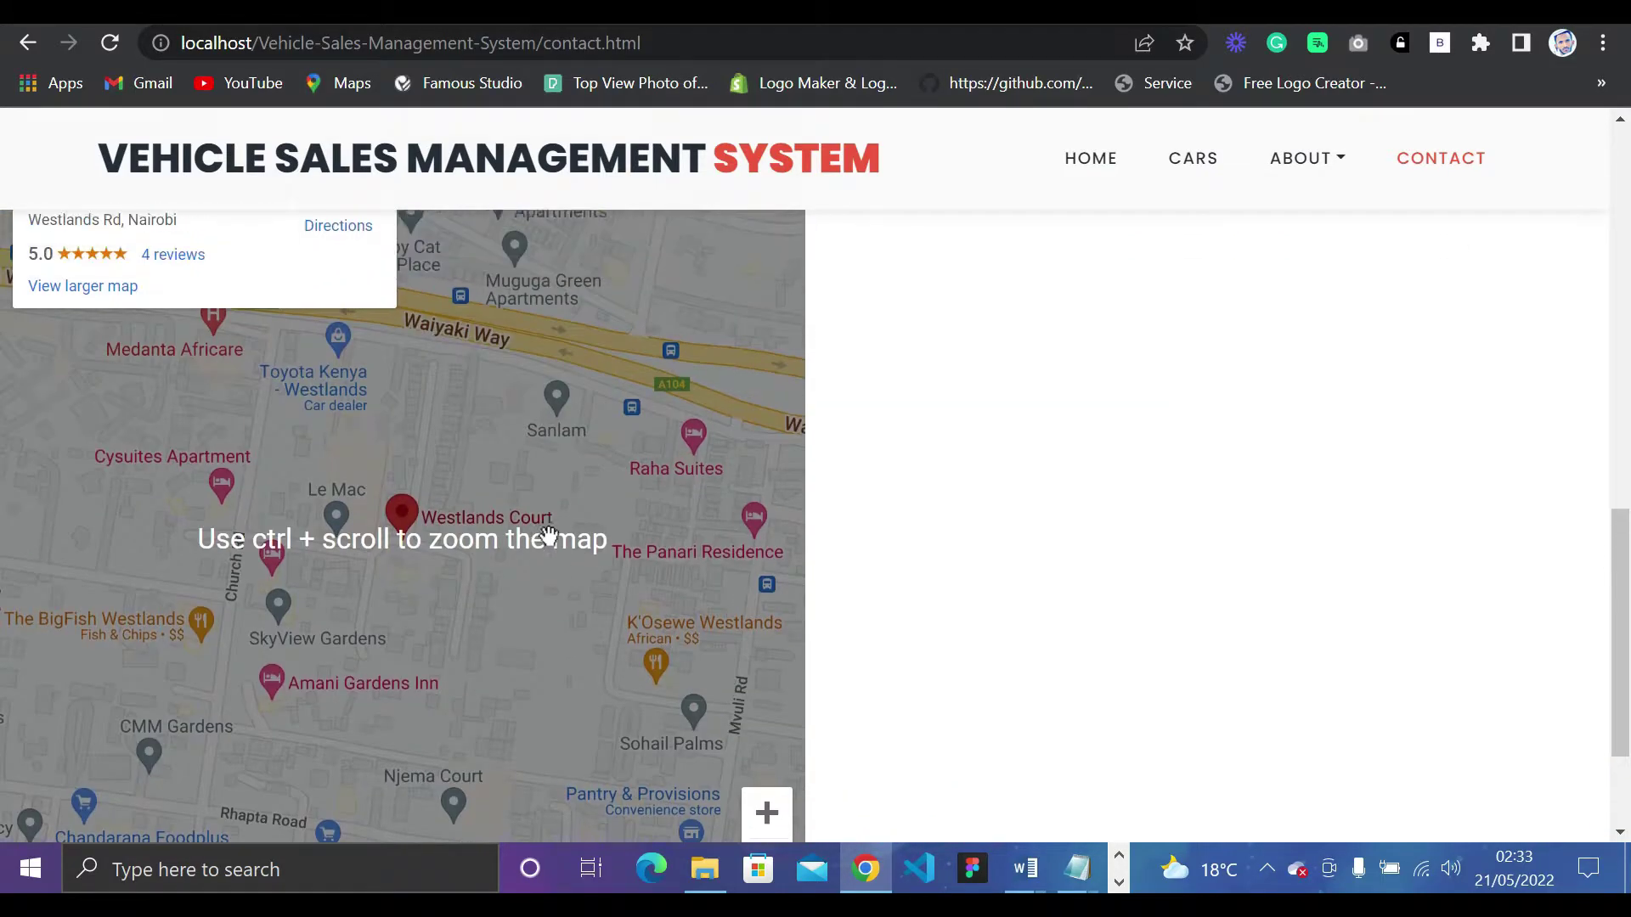
scroll(794, 582, "down", 2)
left_click(777, 626)
left_click(768, 671)
left_click(770, 627)
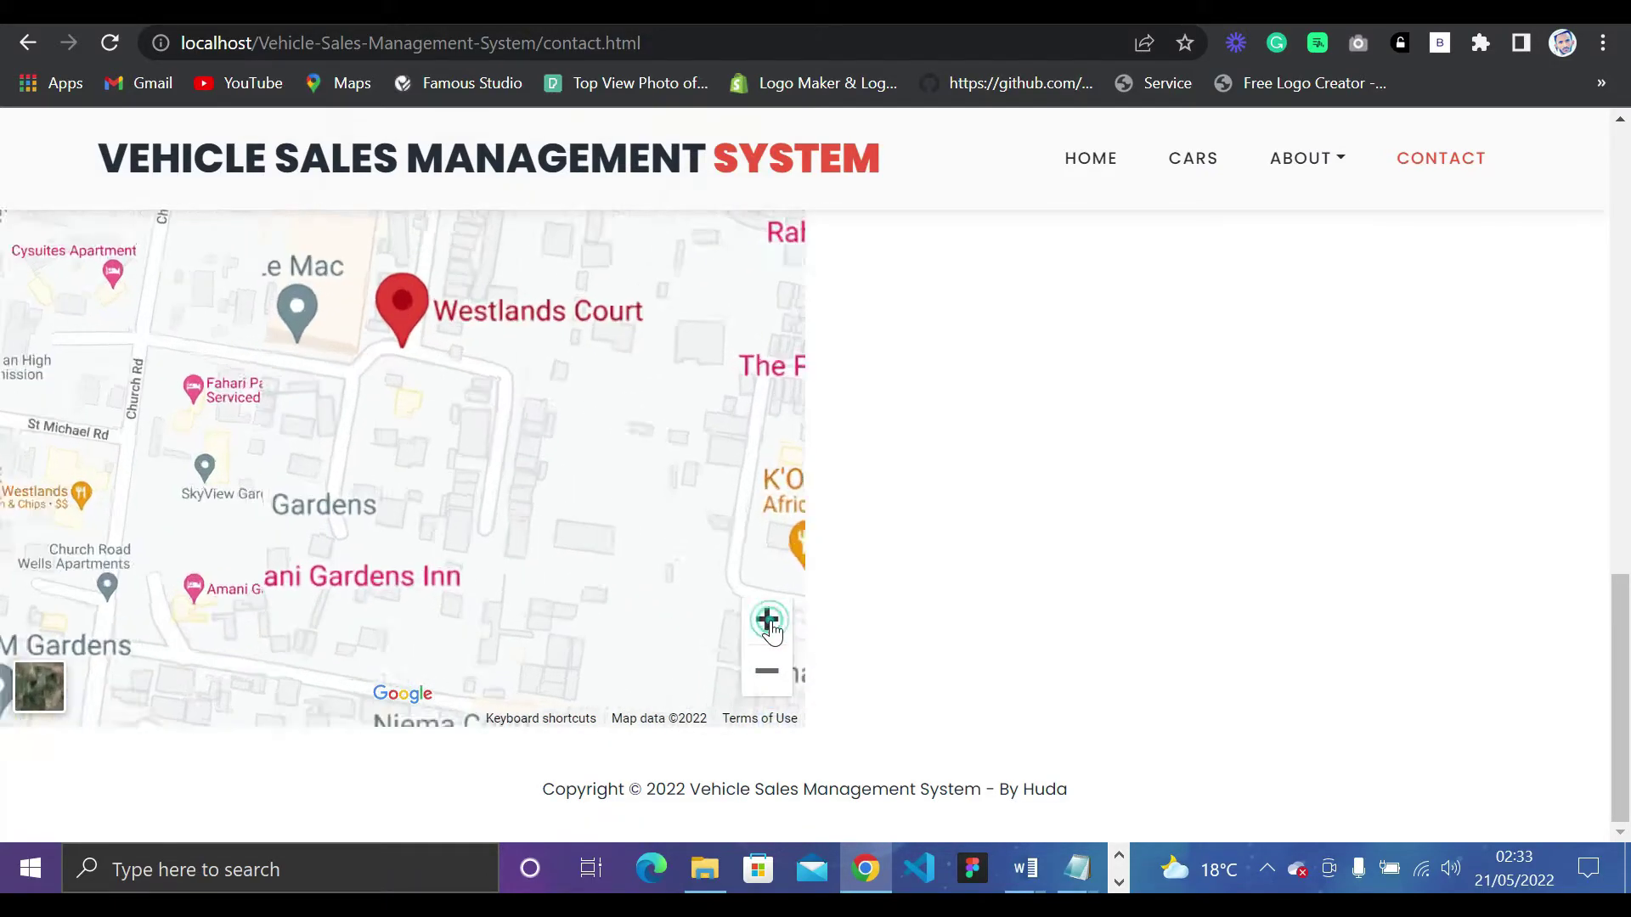
scroll(1045, 787, "up", 12)
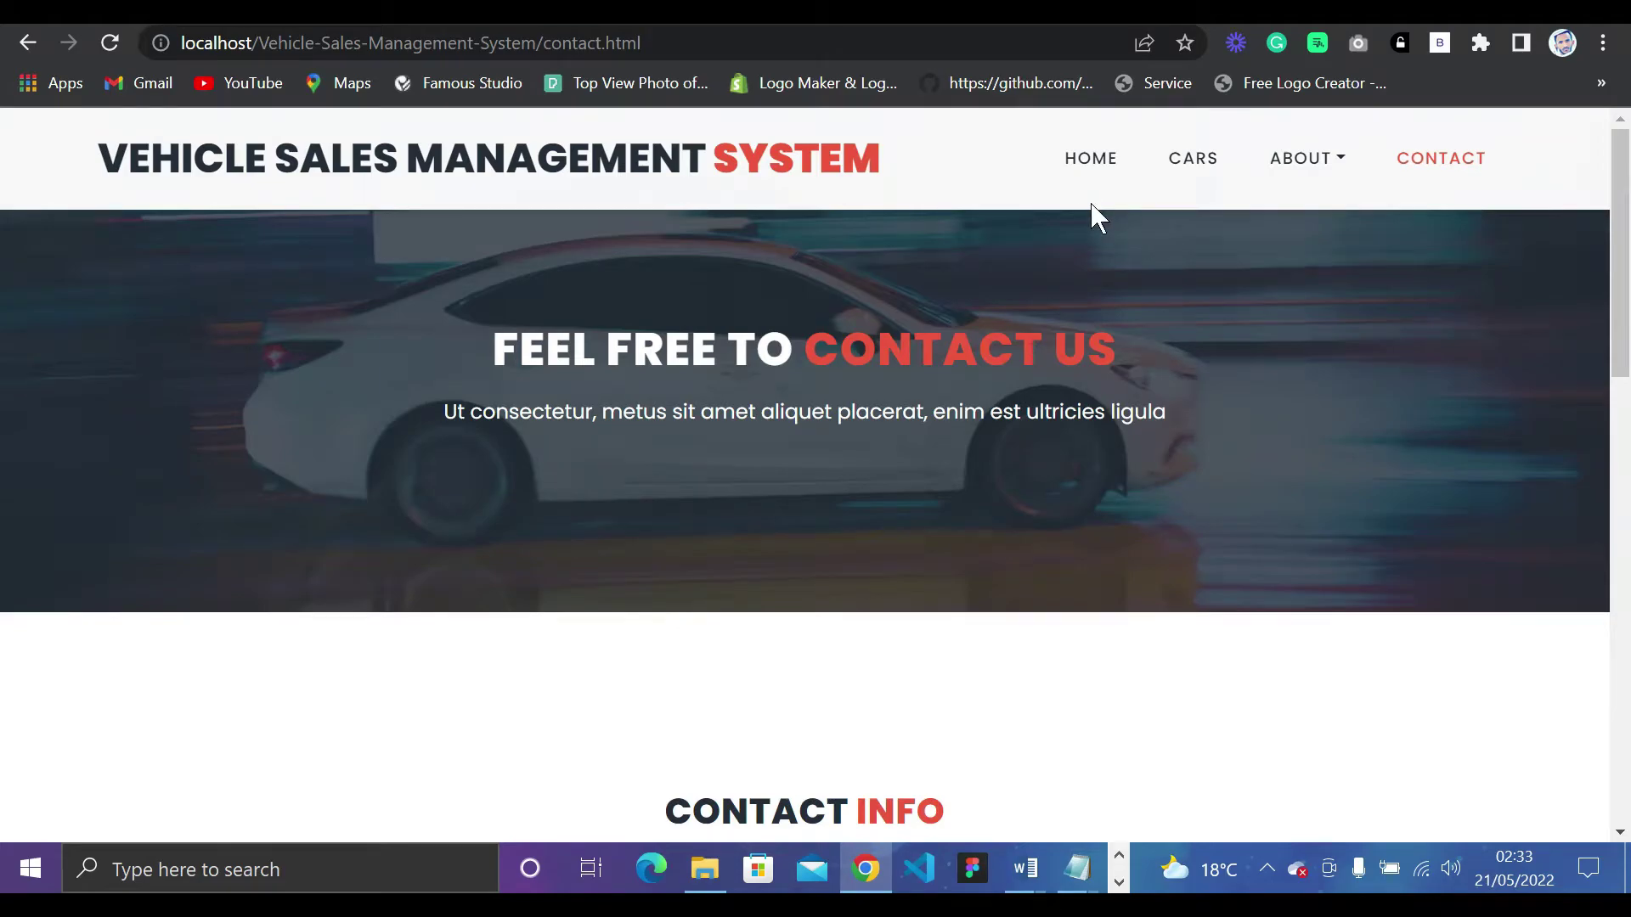
left_click(1087, 160)
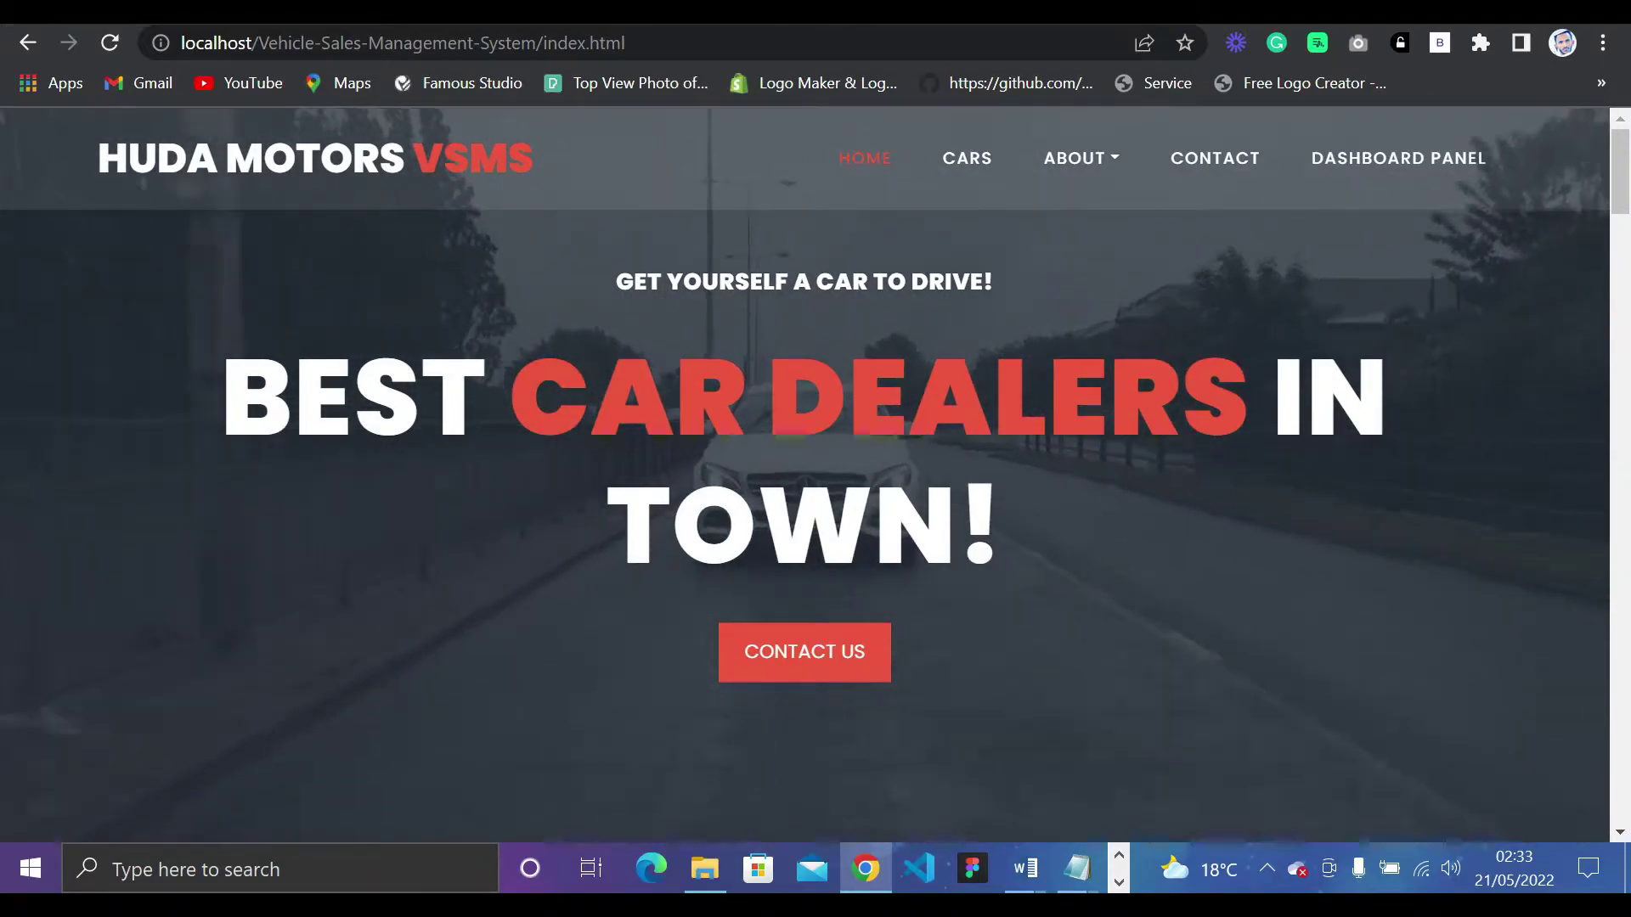
Open File Explorer on the C: drive showing xampp, then search Windows for 'xam'.
left_click(704, 868)
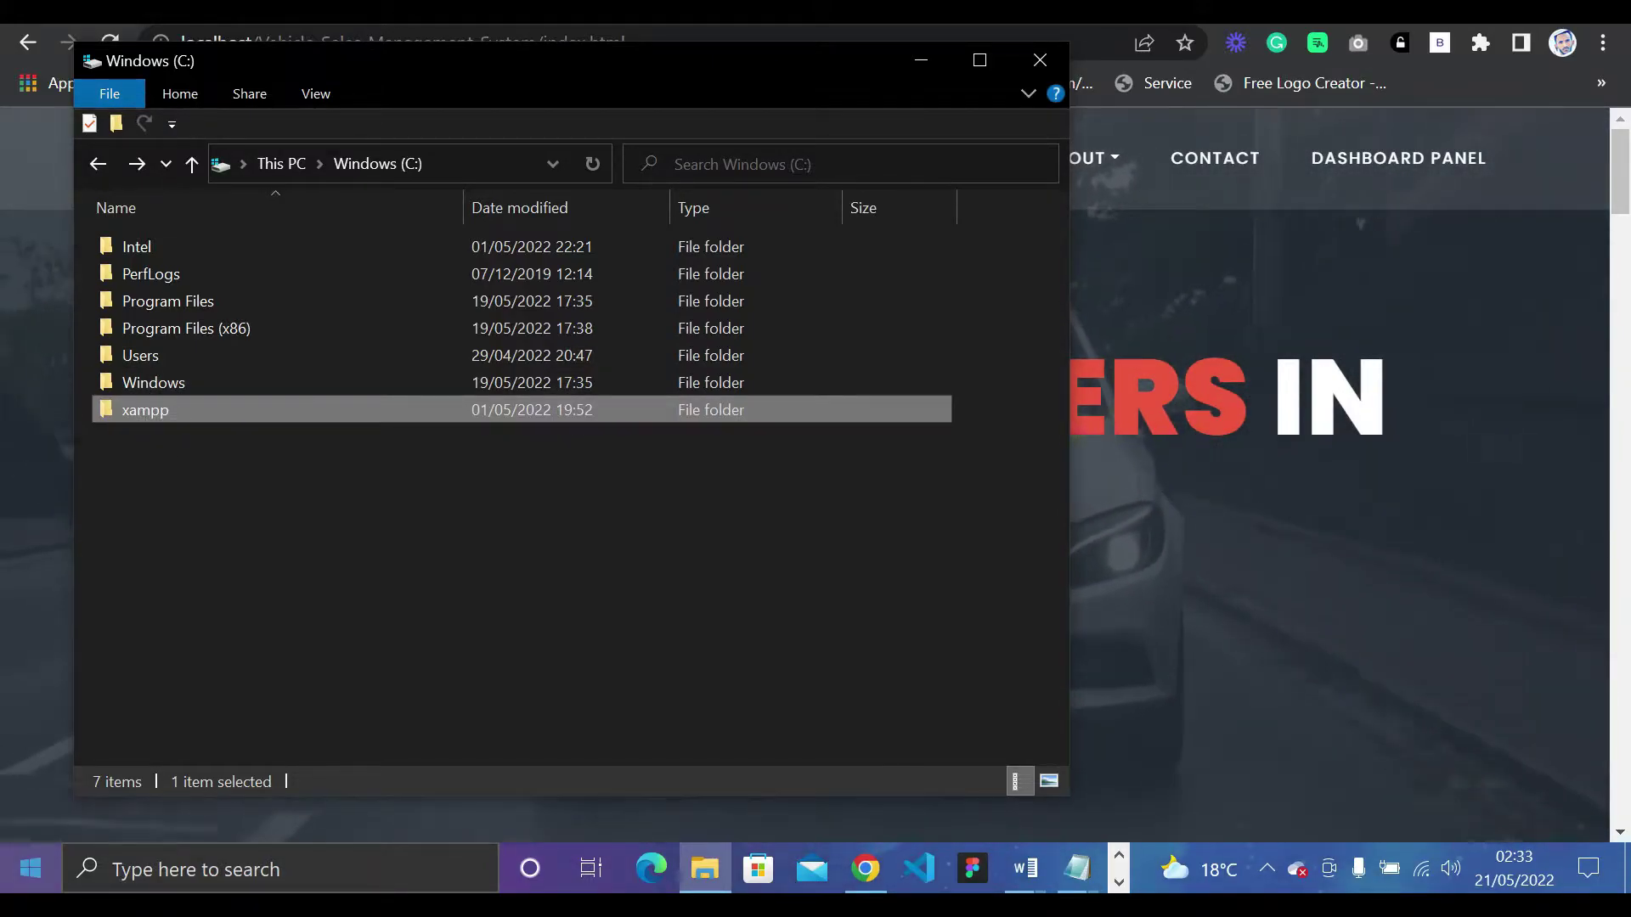
left_click(272, 869)
type("xam")
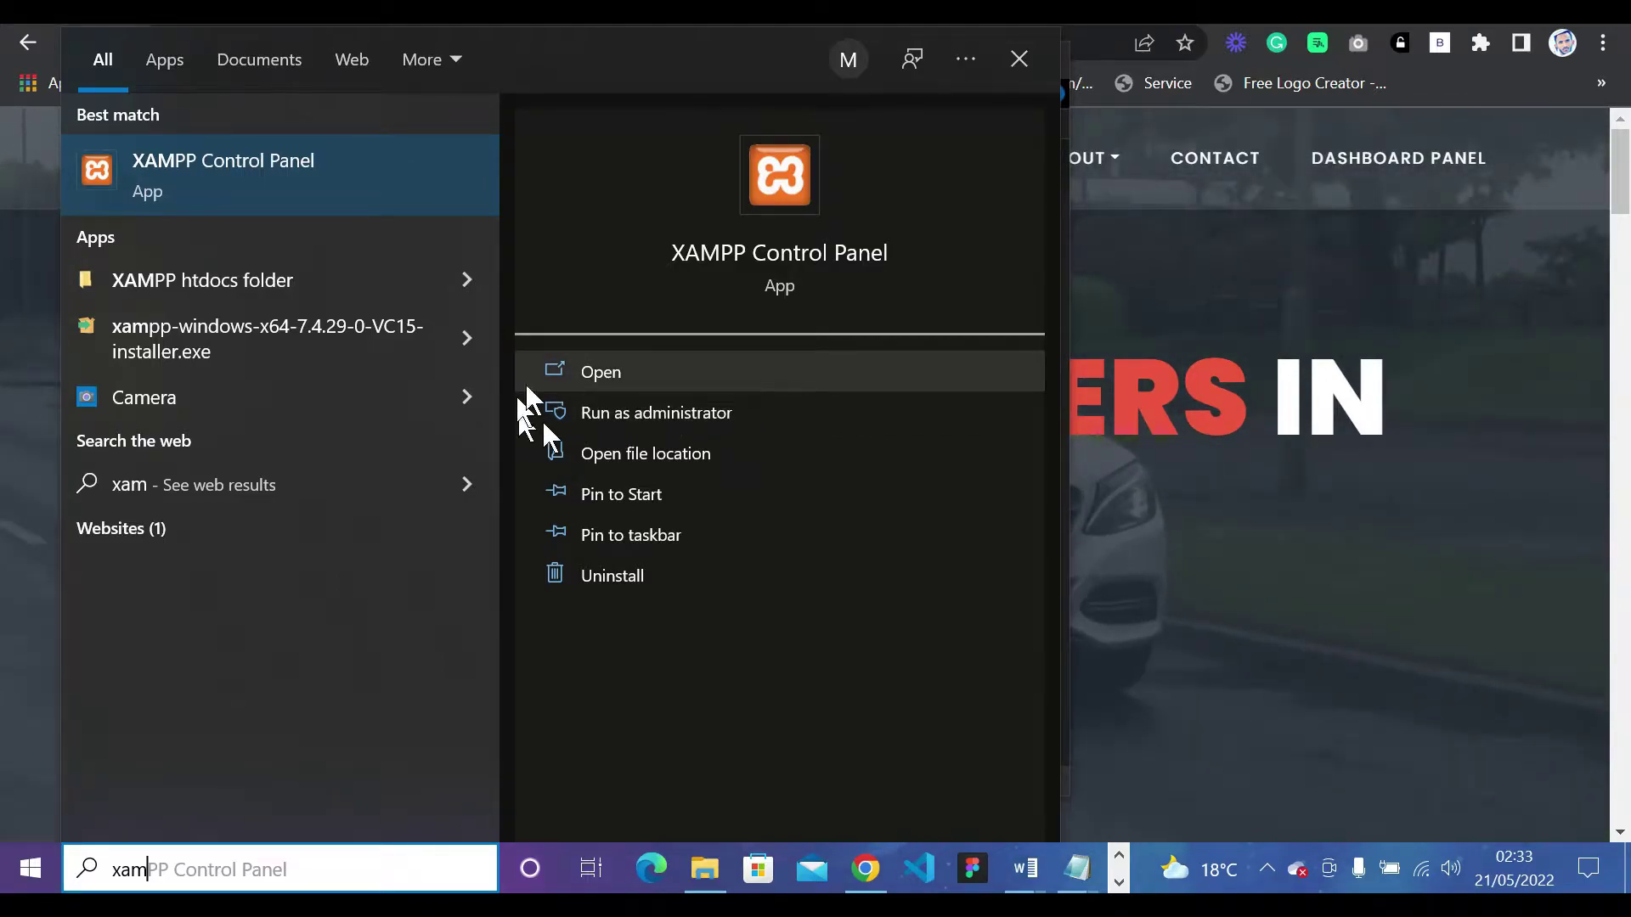
Launch XAMPP Control Panel v3.3.0 with Apache and MySQL running, then open MySQL Admin.
left_click(613, 371)
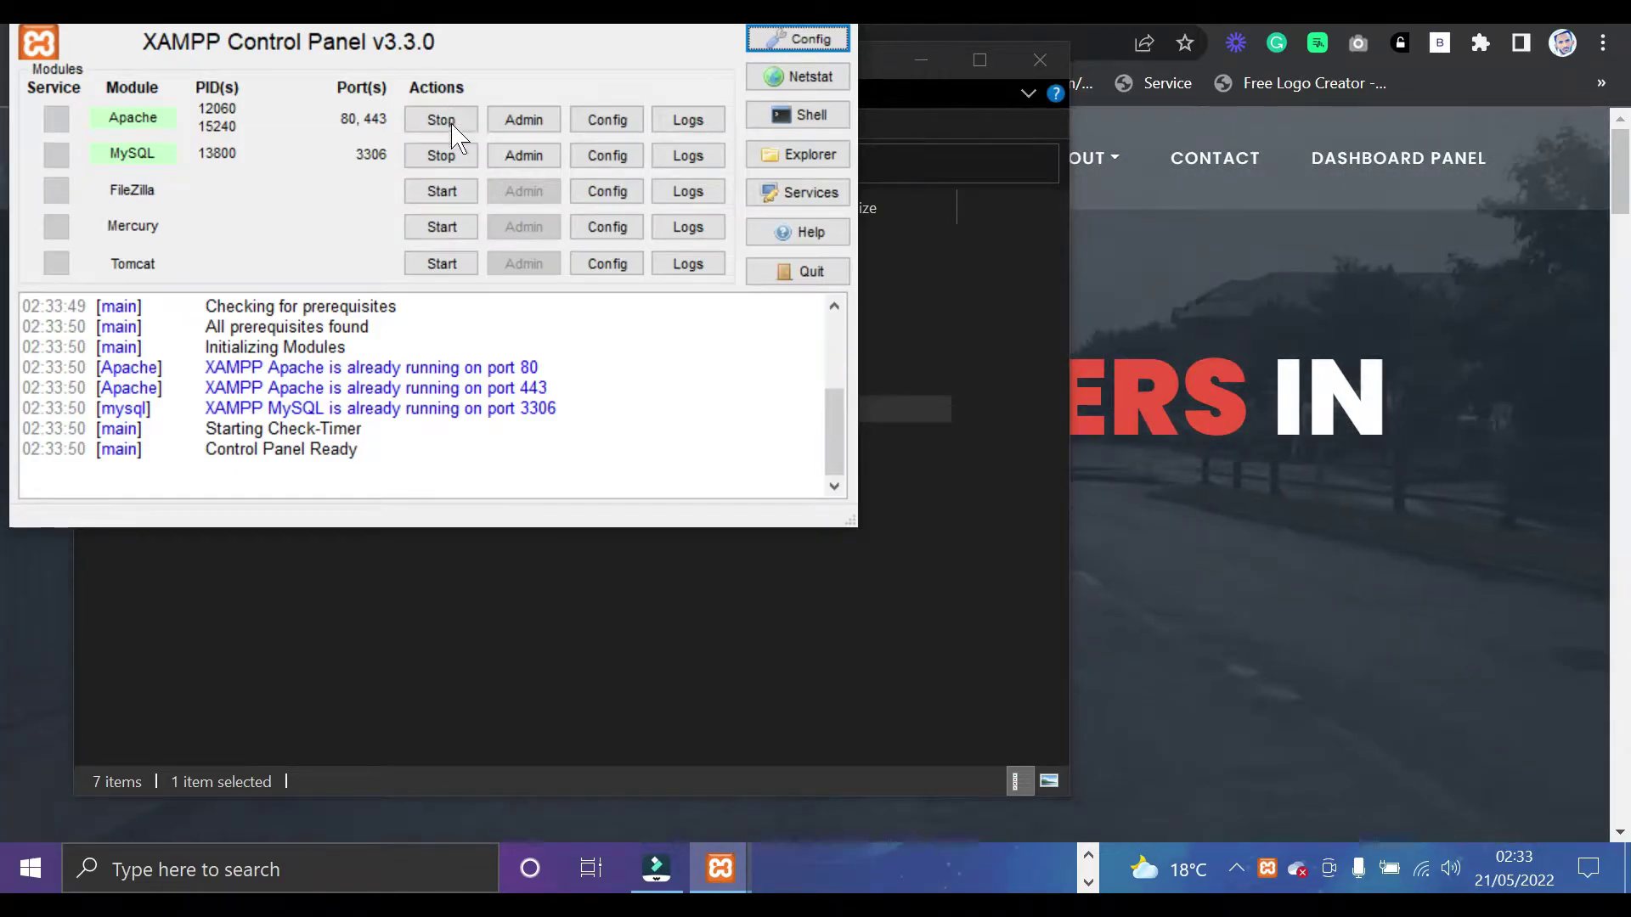
left_click(532, 161)
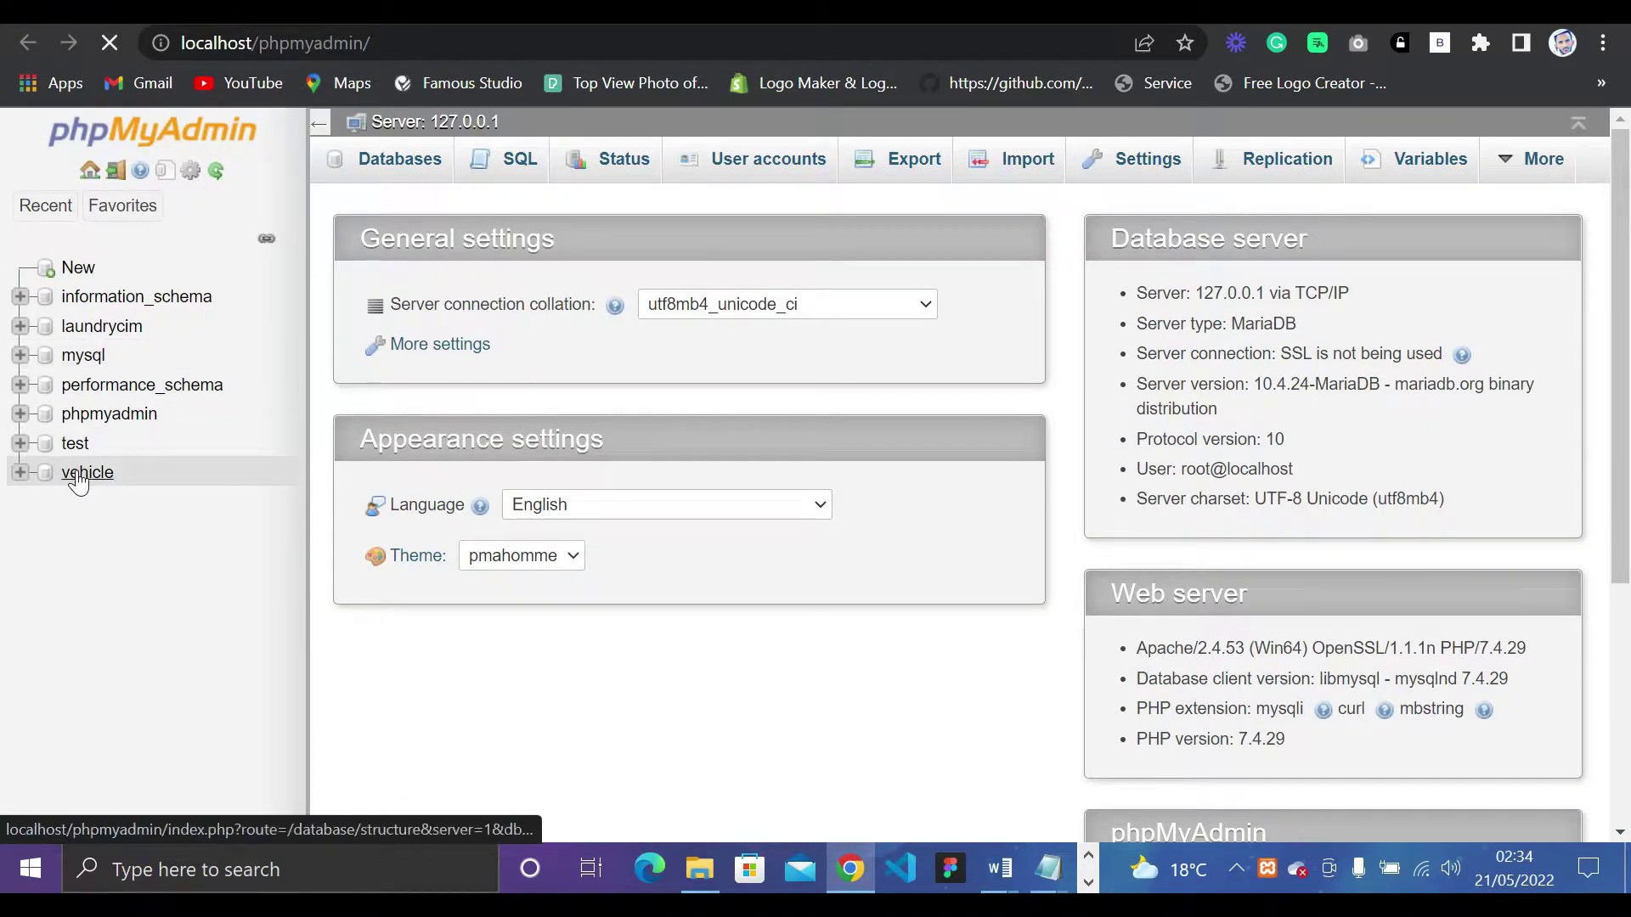
Open the vehicle database, then switch to the Databases overview listing all 7 databases.
left_click(87, 473)
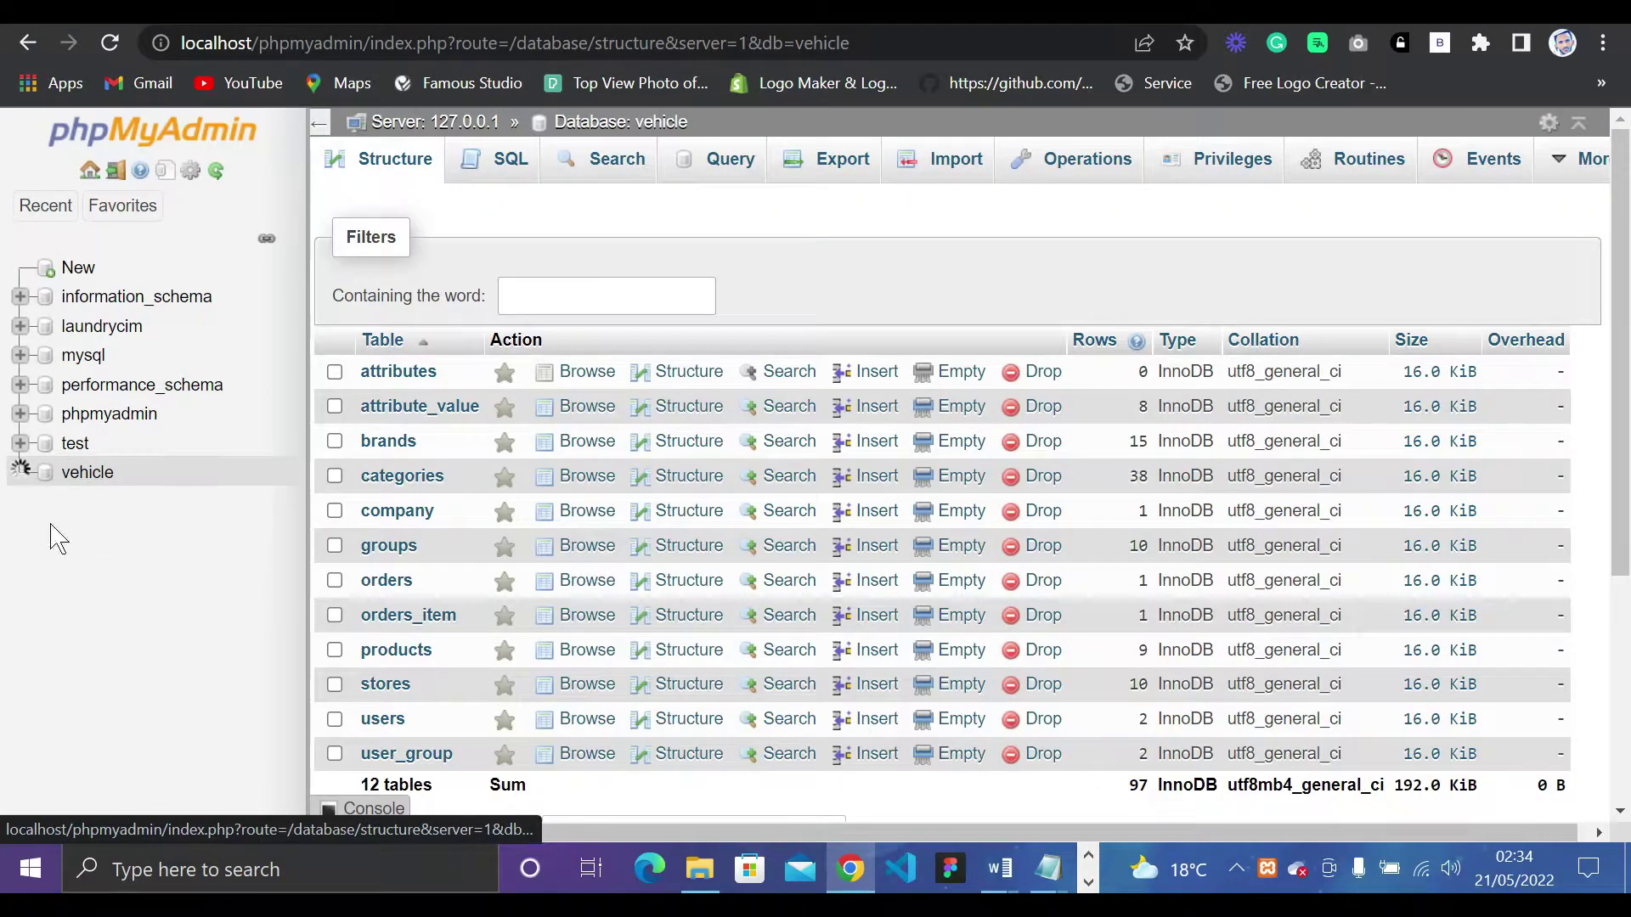
left_click(85, 275)
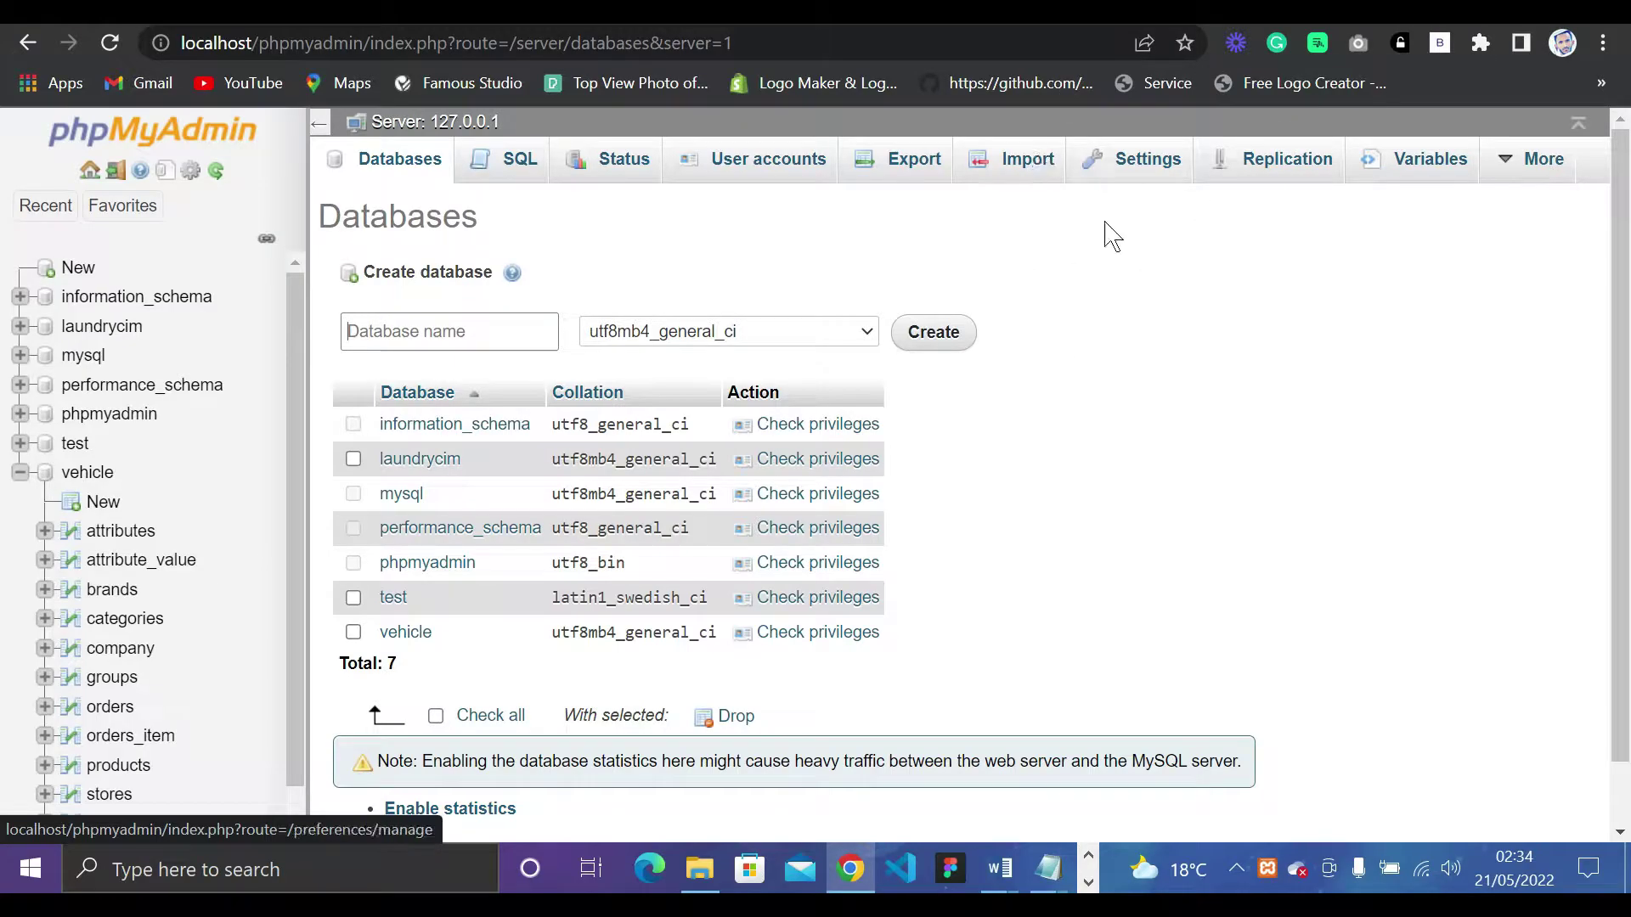
left_click(700, 869)
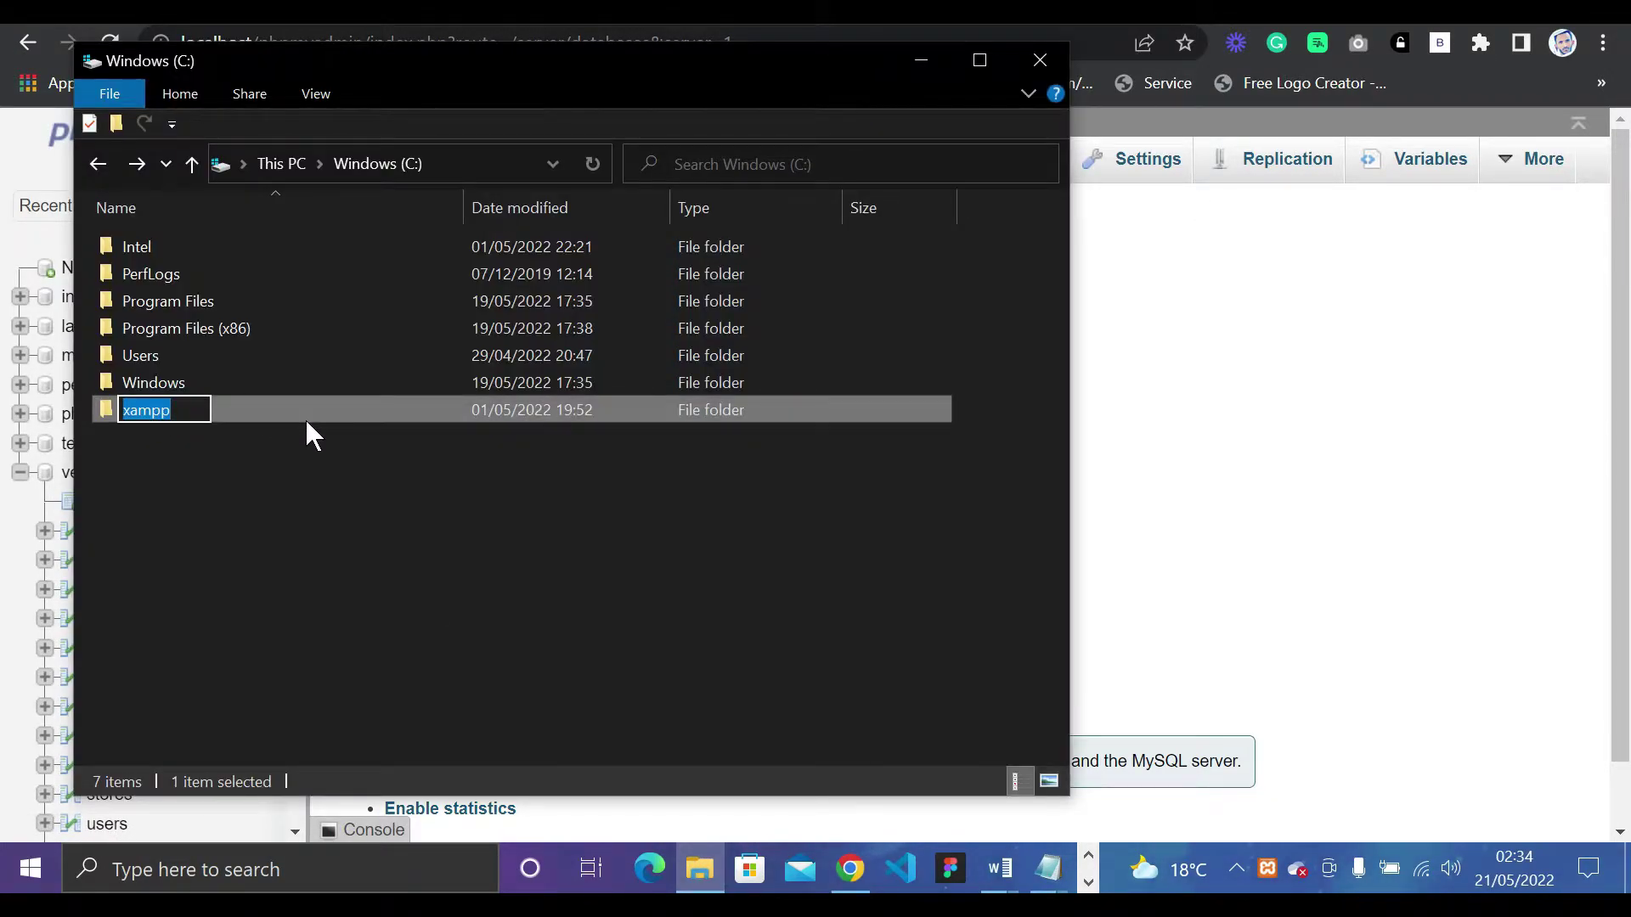
double_click(304, 418)
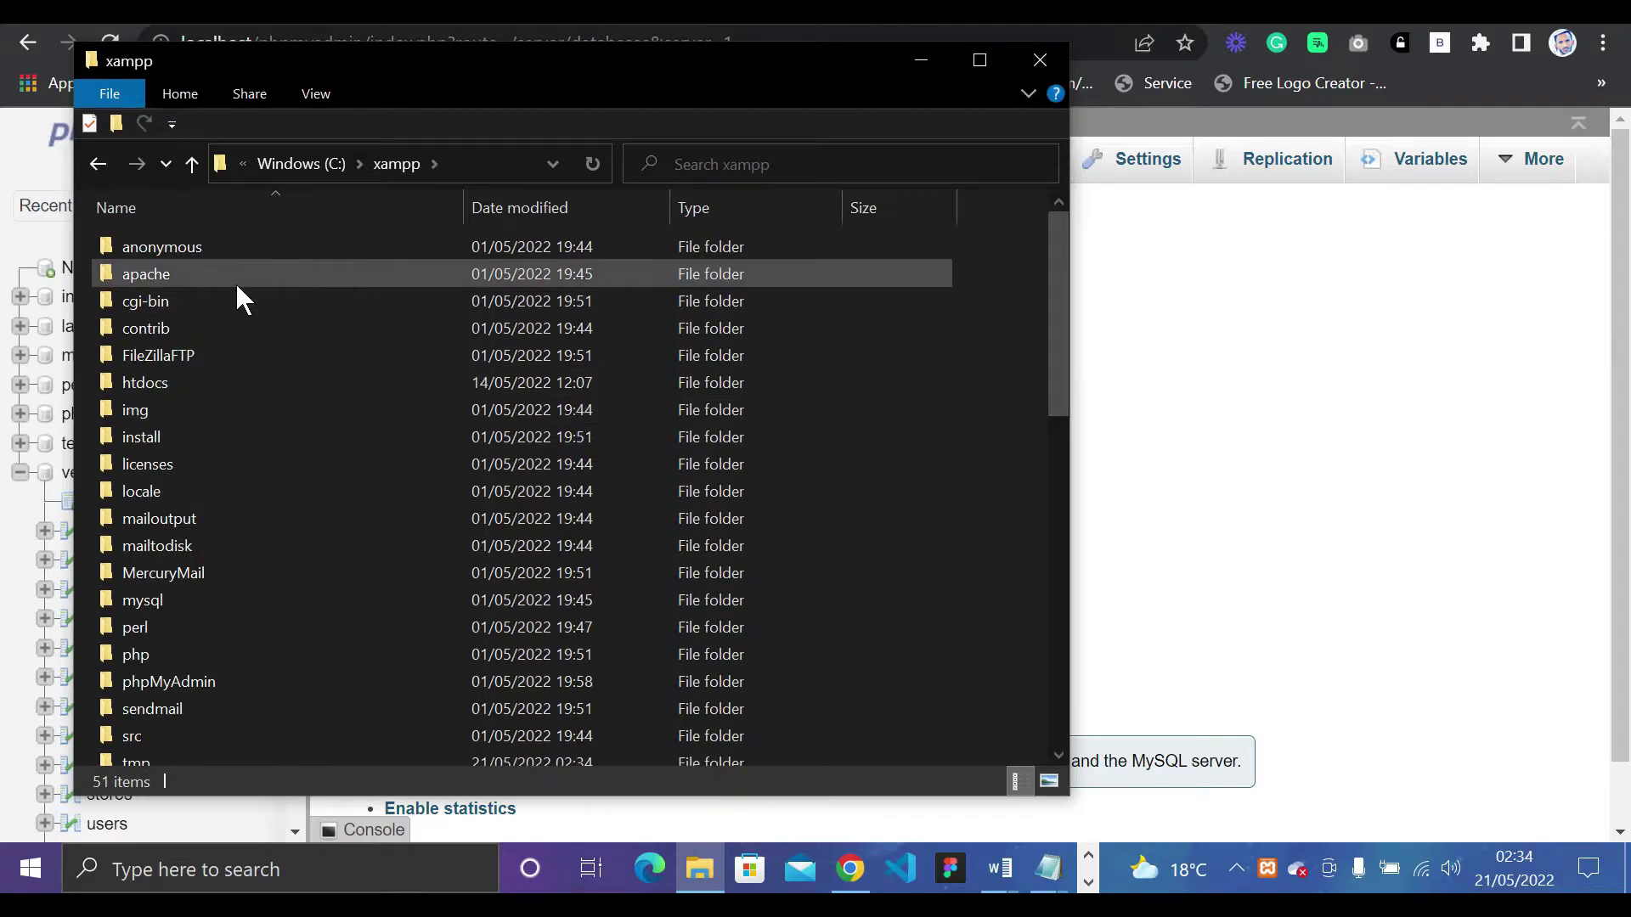
double_click(161, 383)
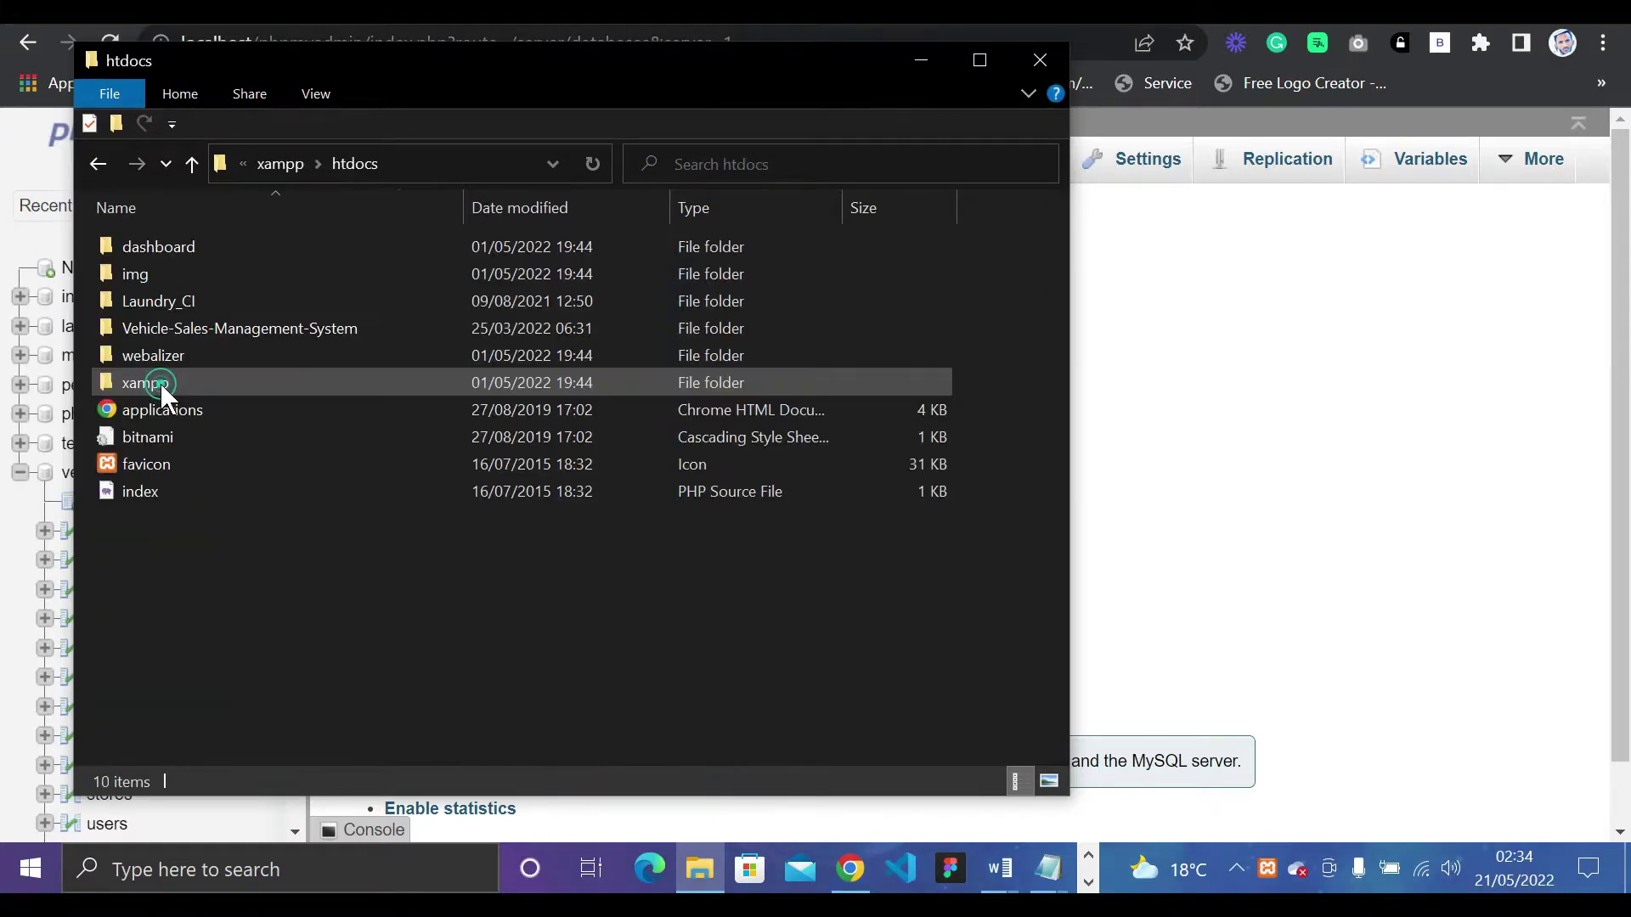
double_click(177, 326)
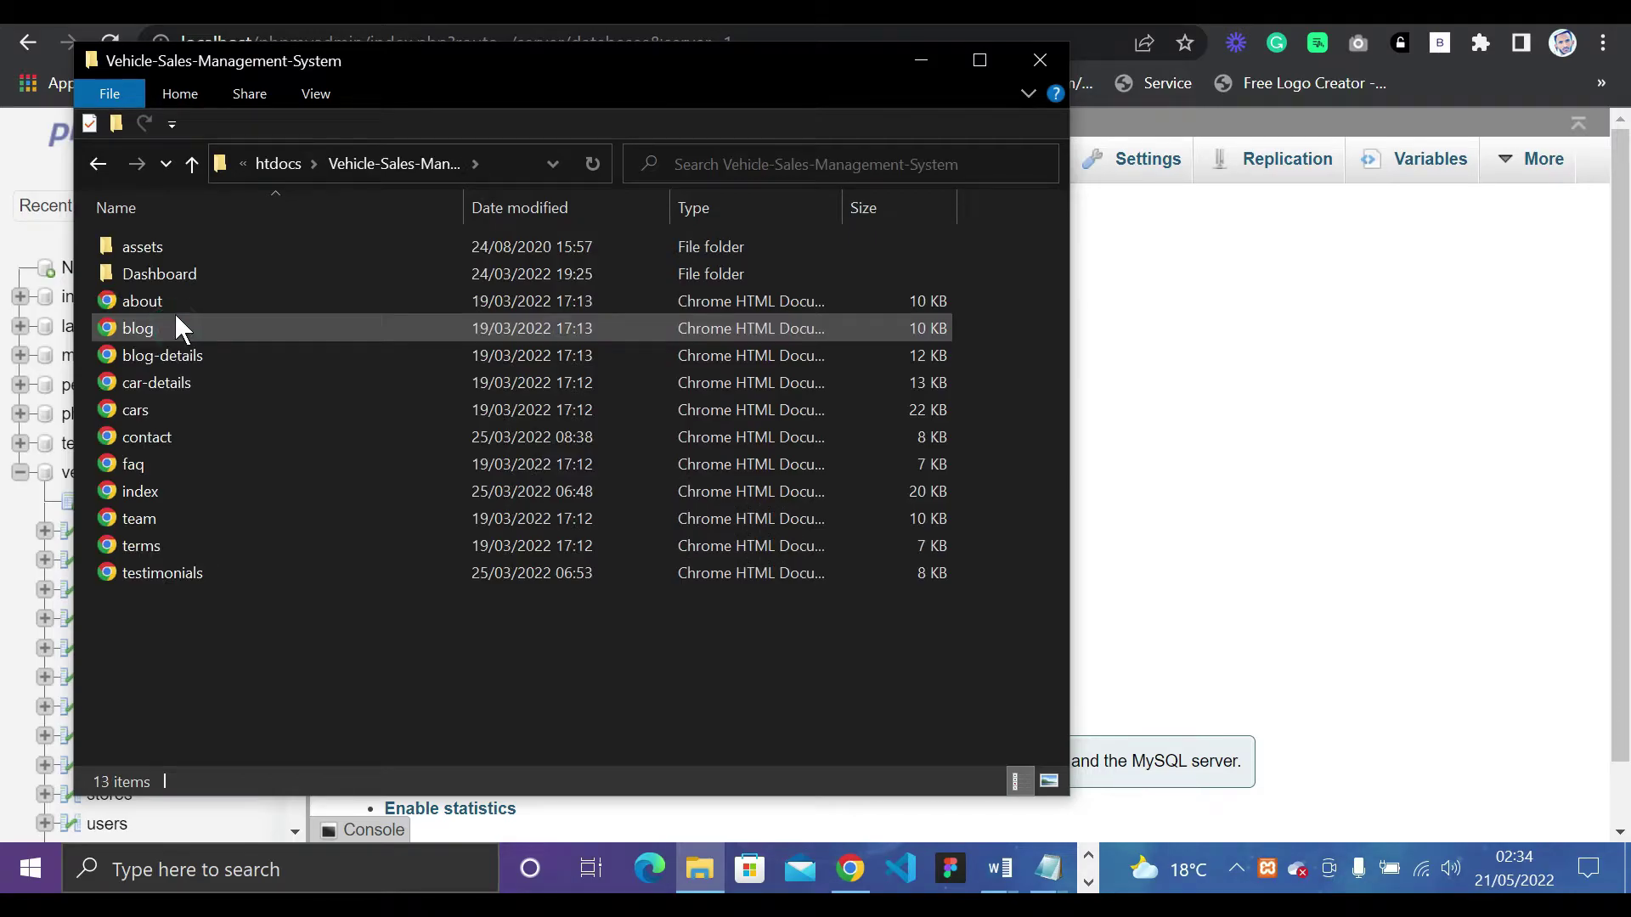
double_click(177, 279)
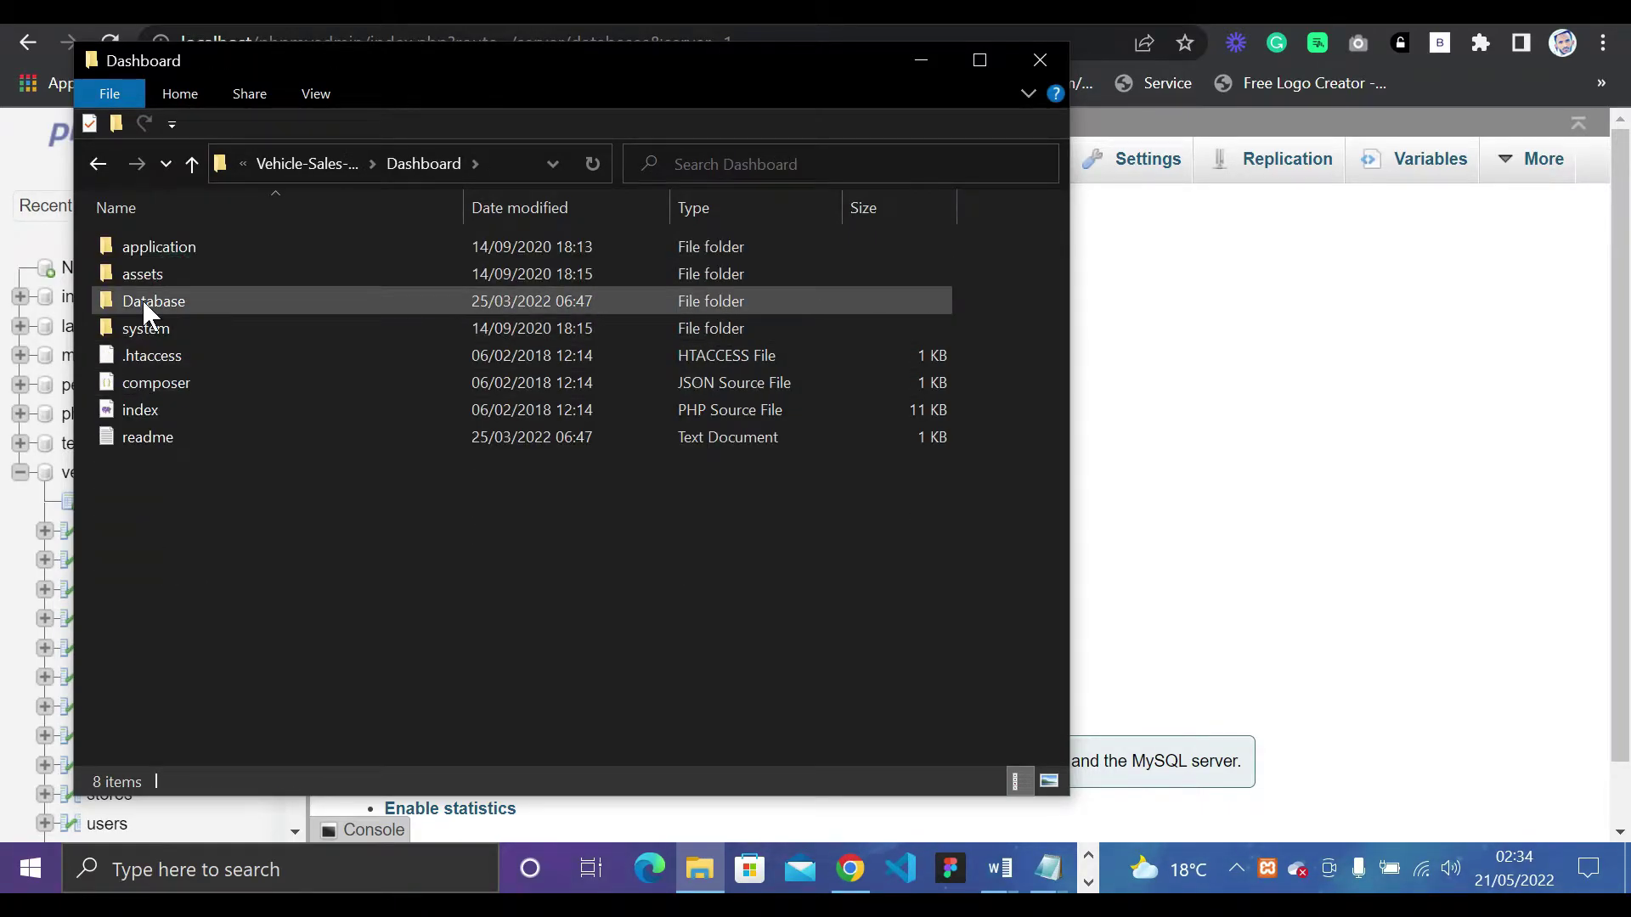
left_click(140, 303)
double_click(166, 302)
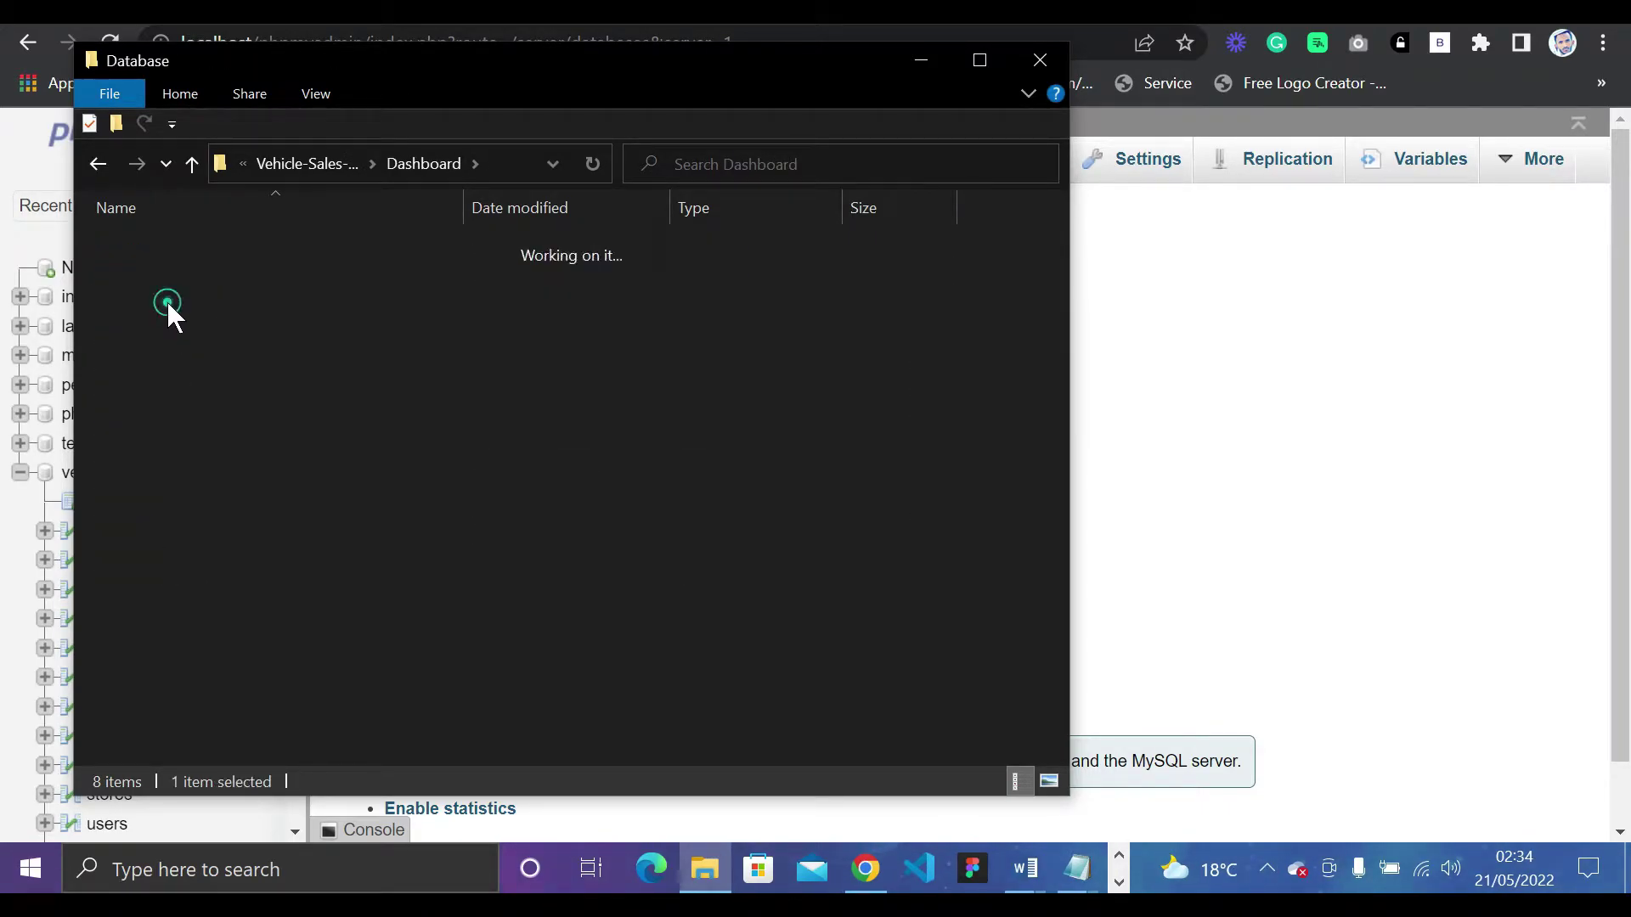
left_click(139, 243)
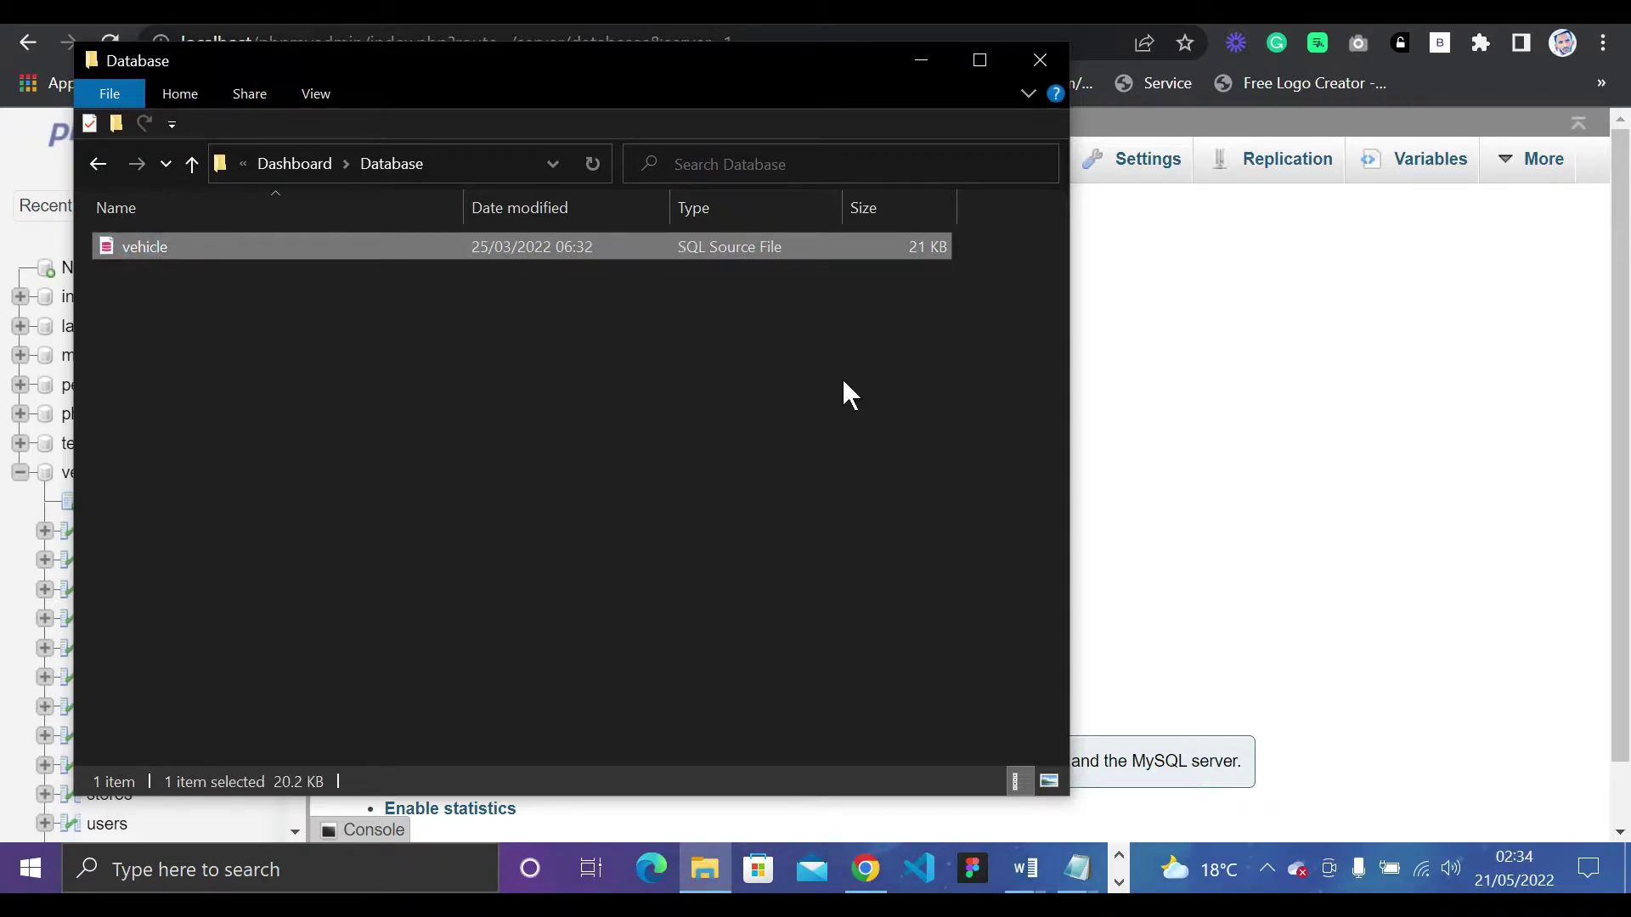
left_click(1198, 395)
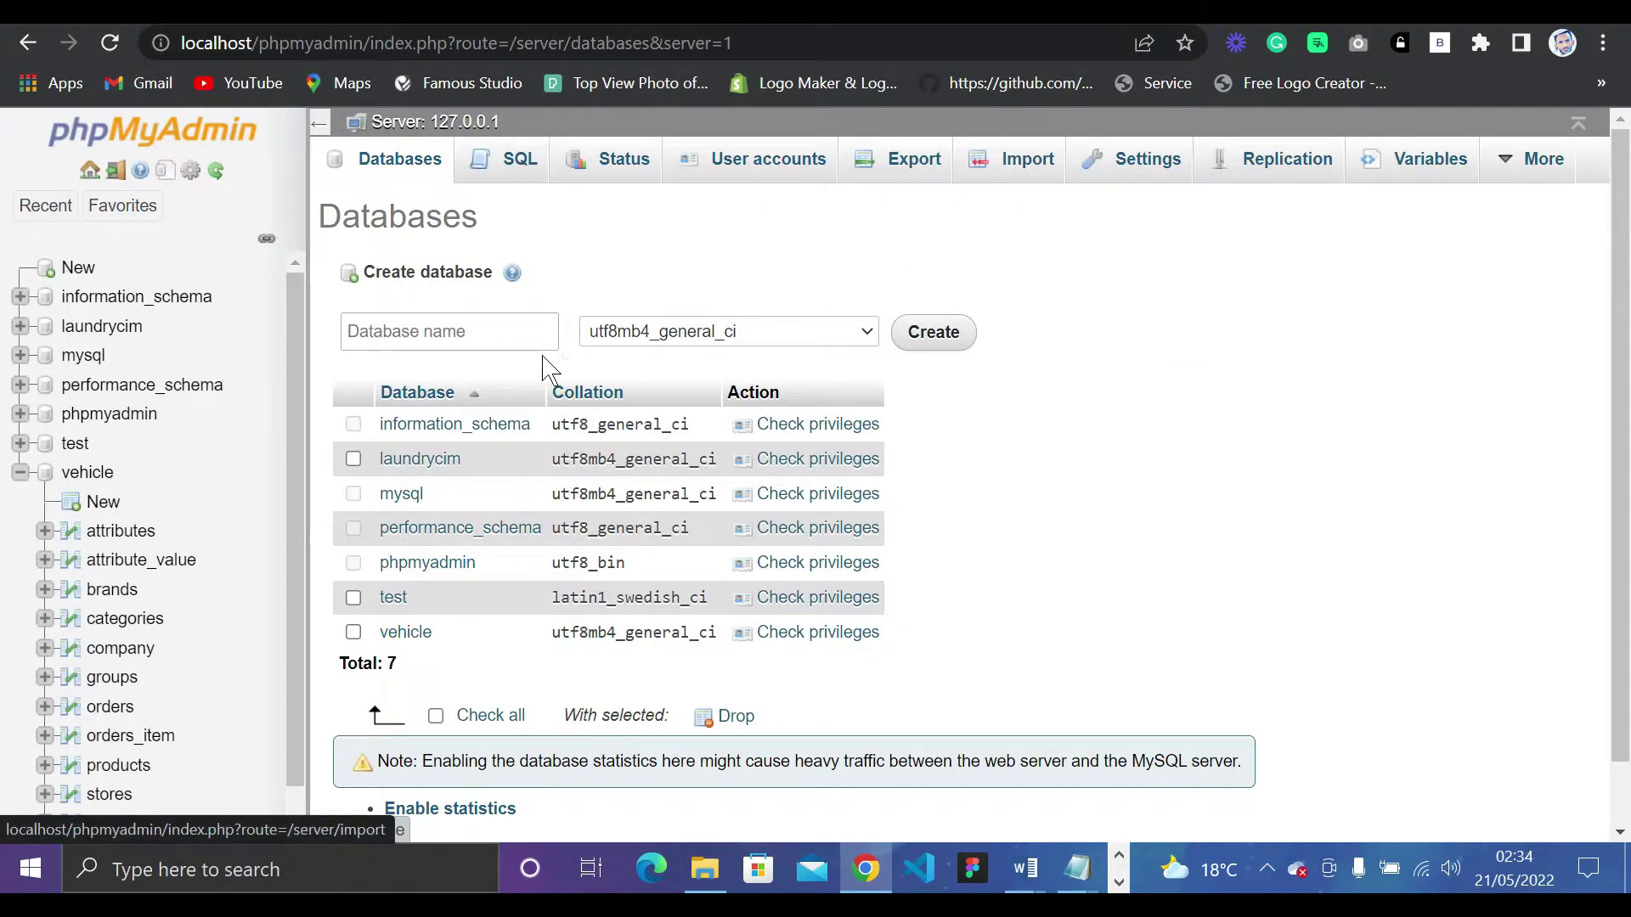
left_click(704, 869)
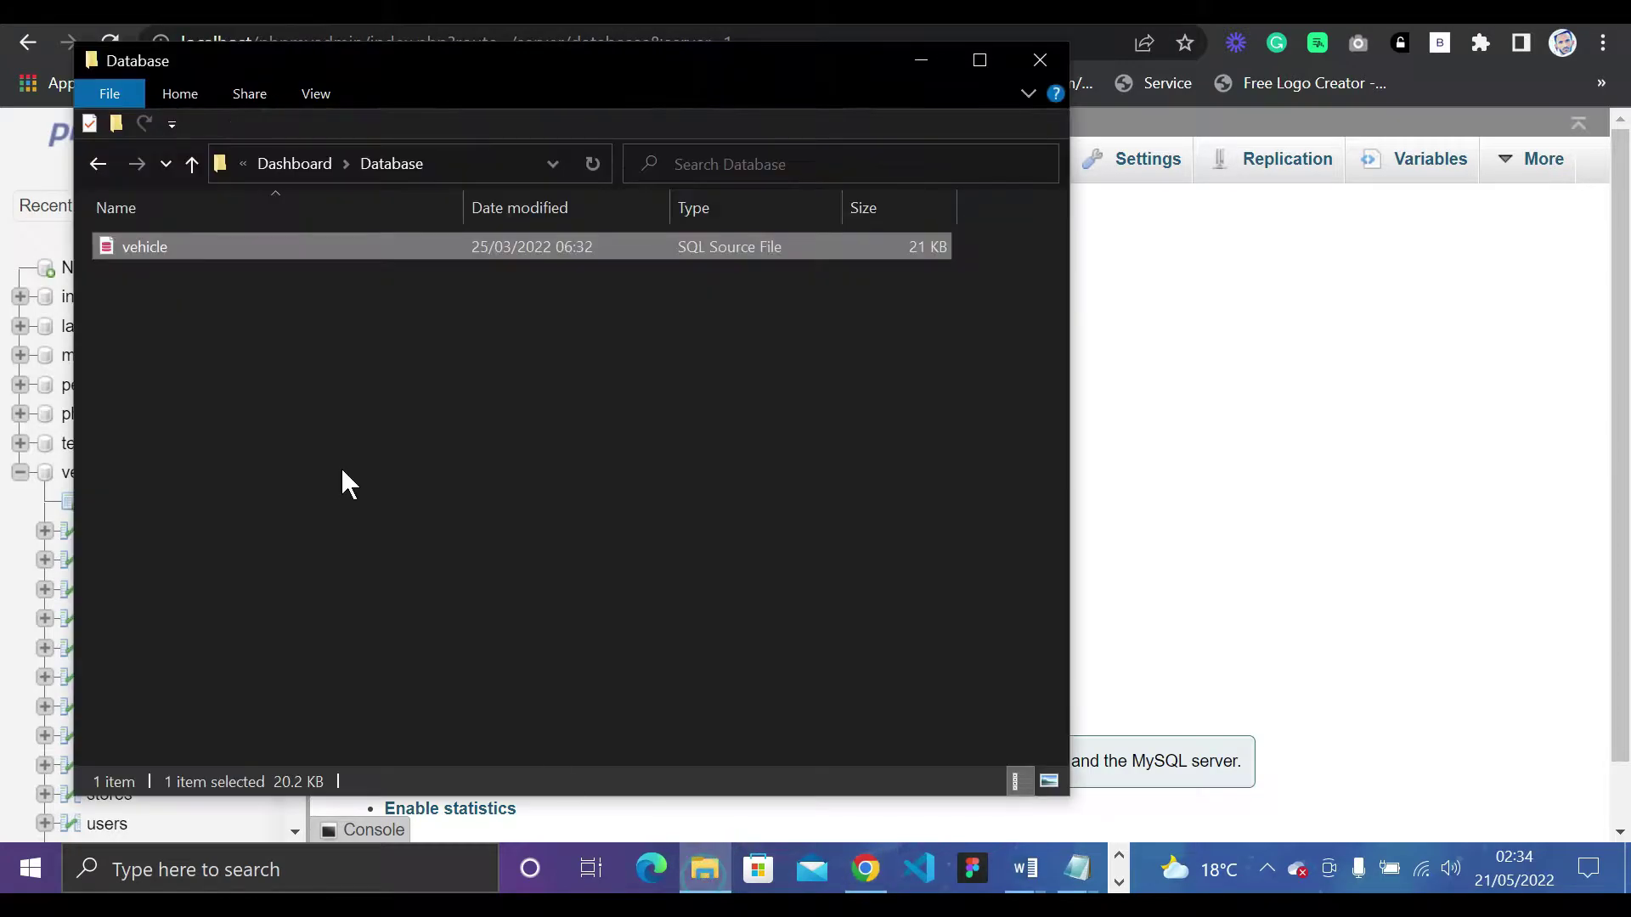
left_click(191, 164)
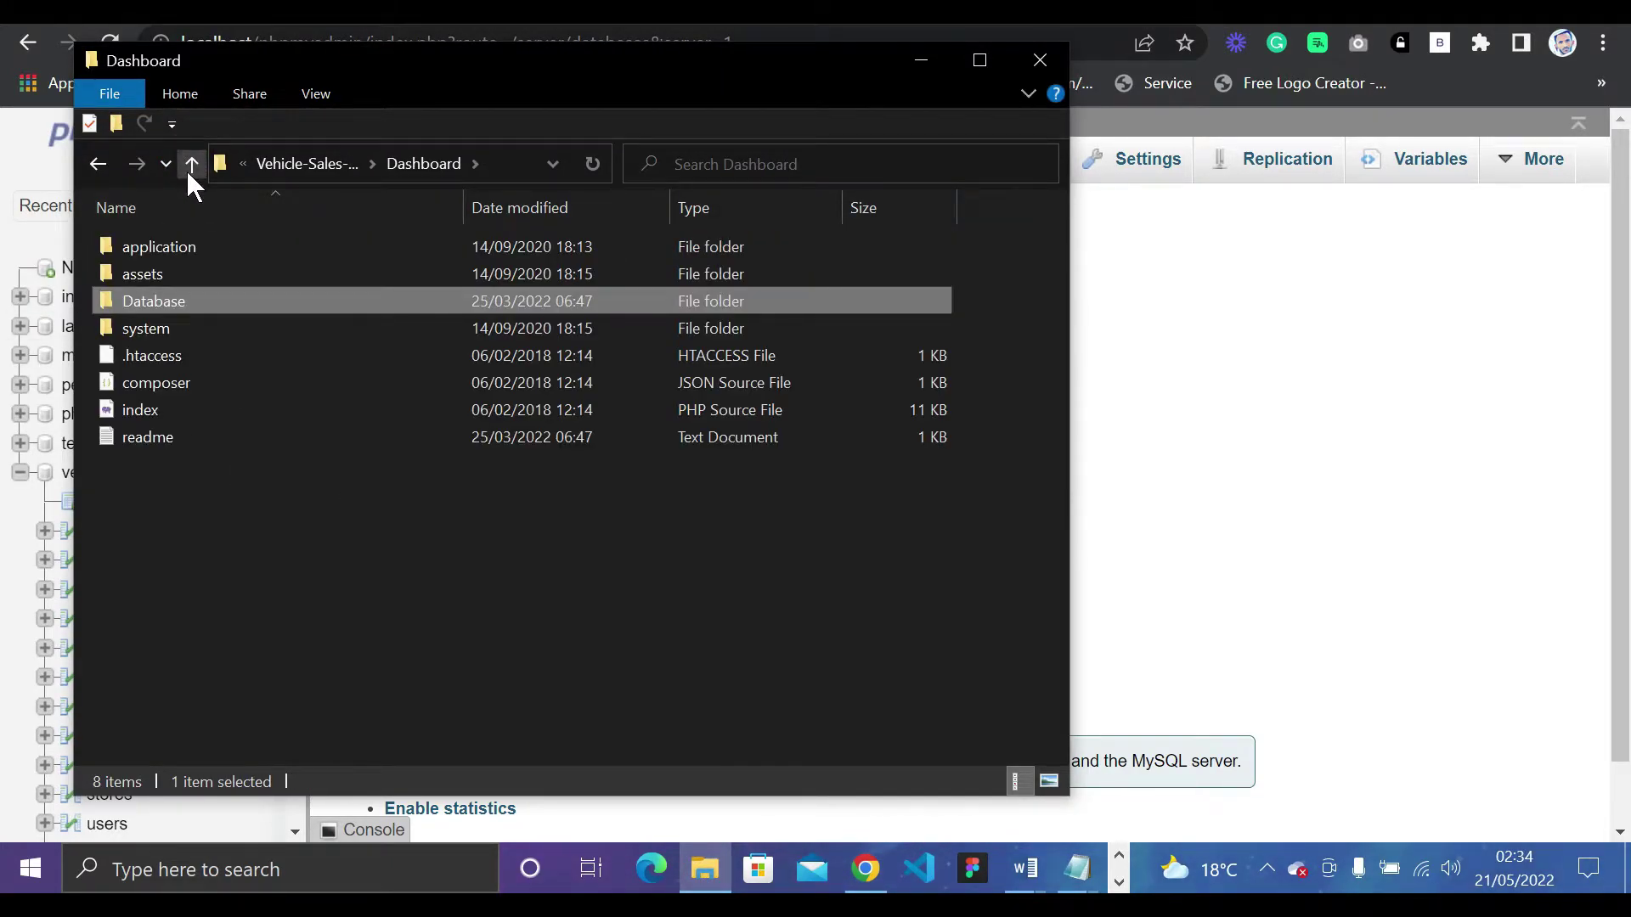
left_click(191, 164)
left_click(1224, 490)
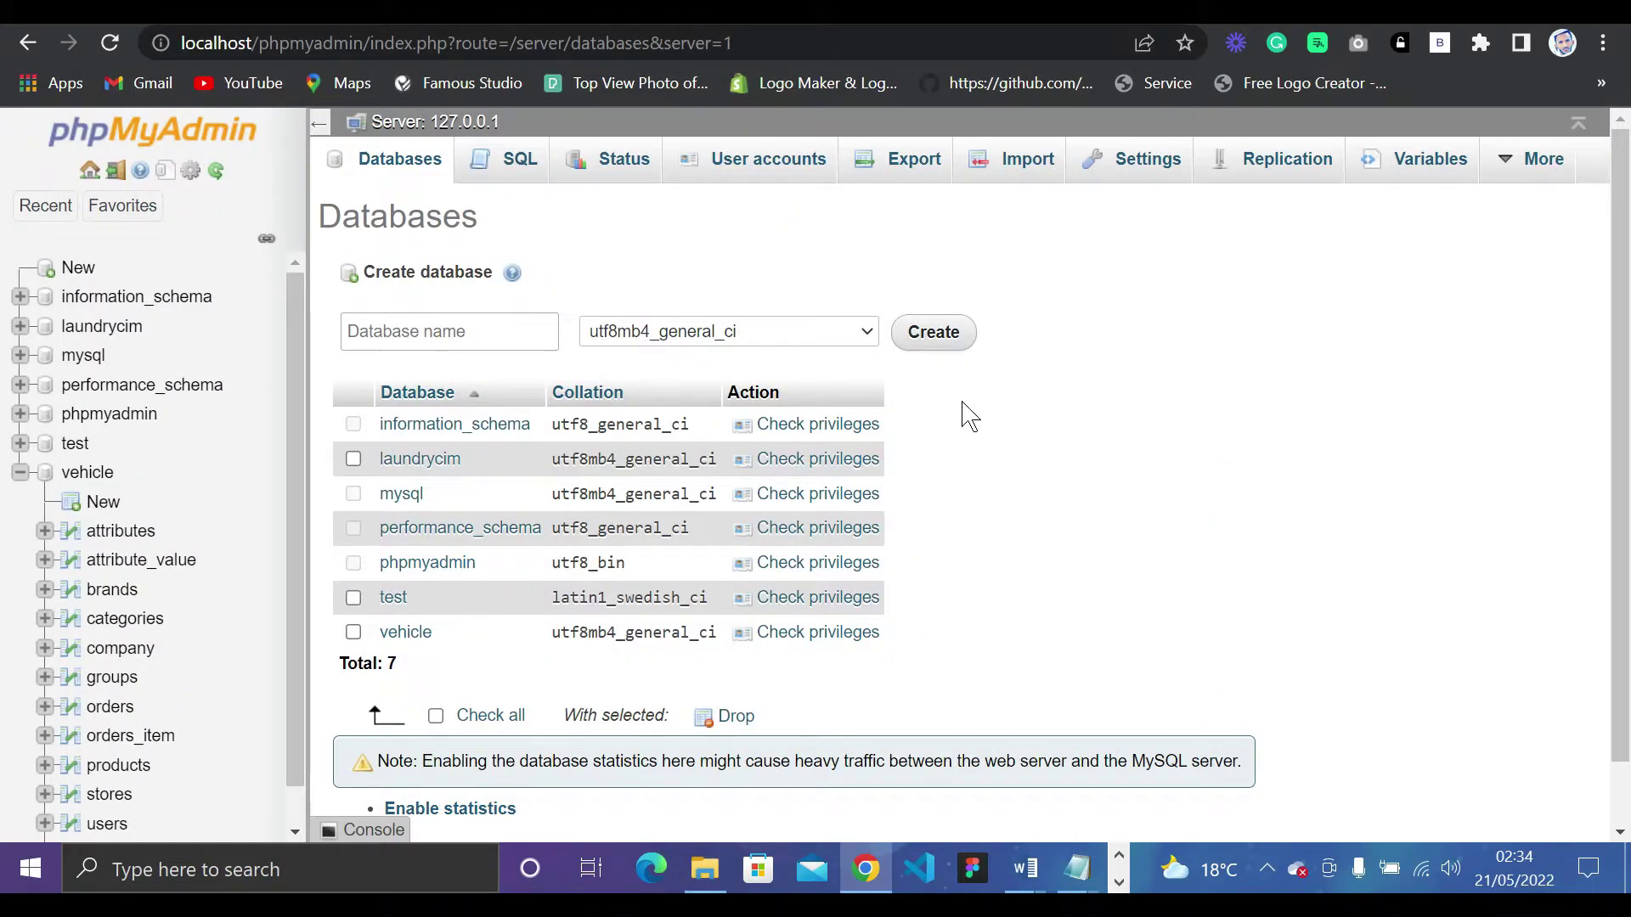
mouse_move(1082, 868)
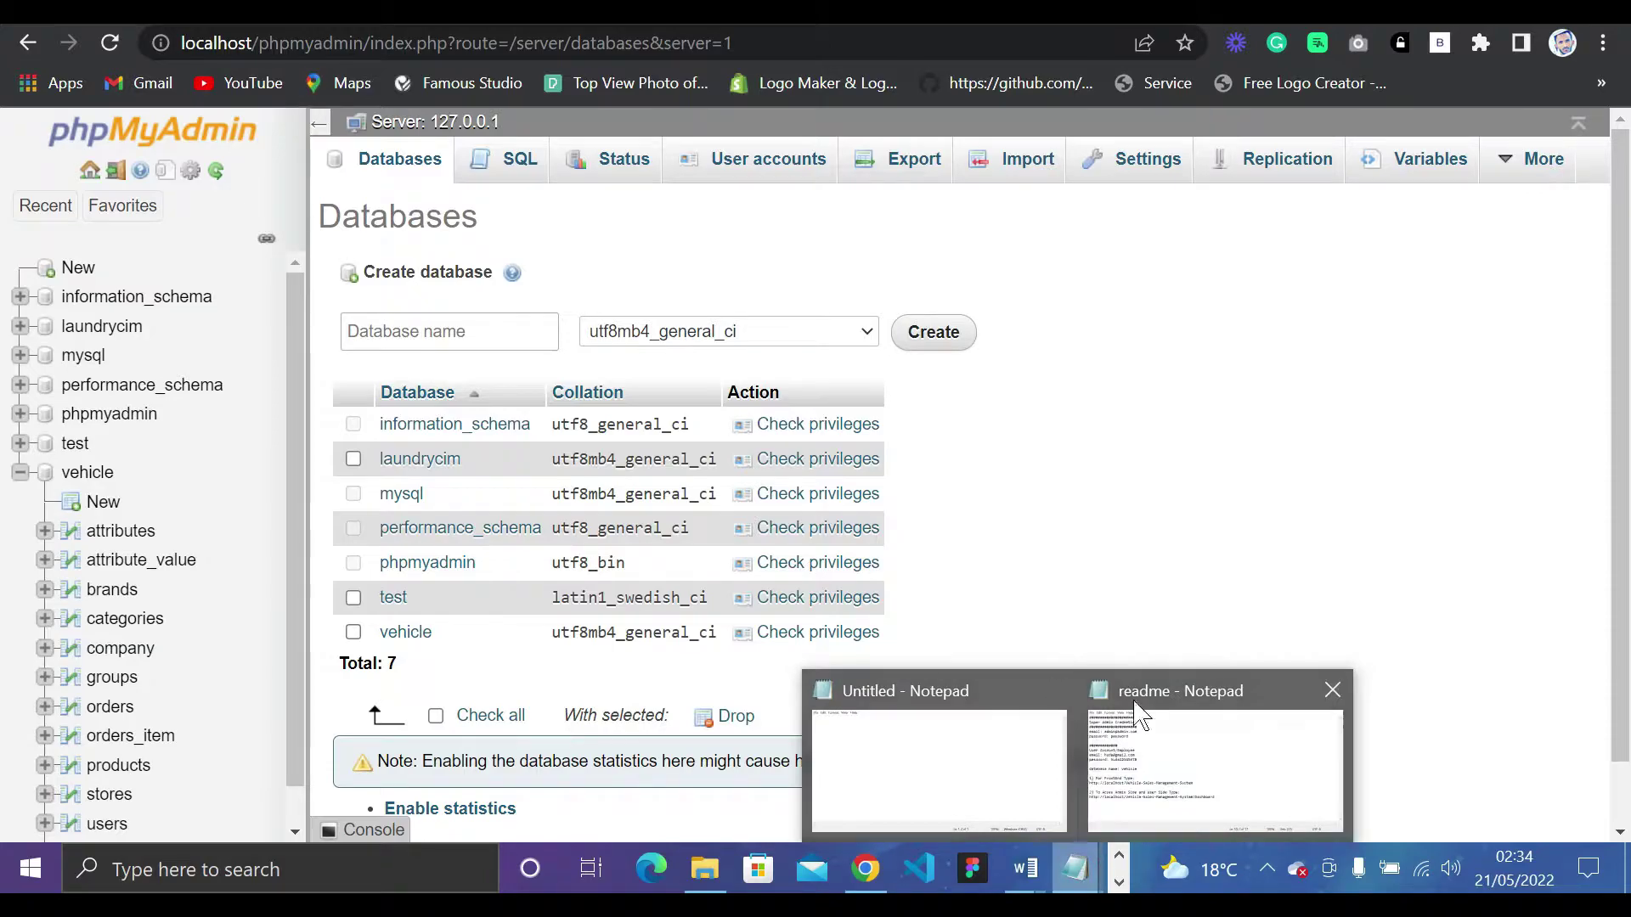
left_click(1171, 760)
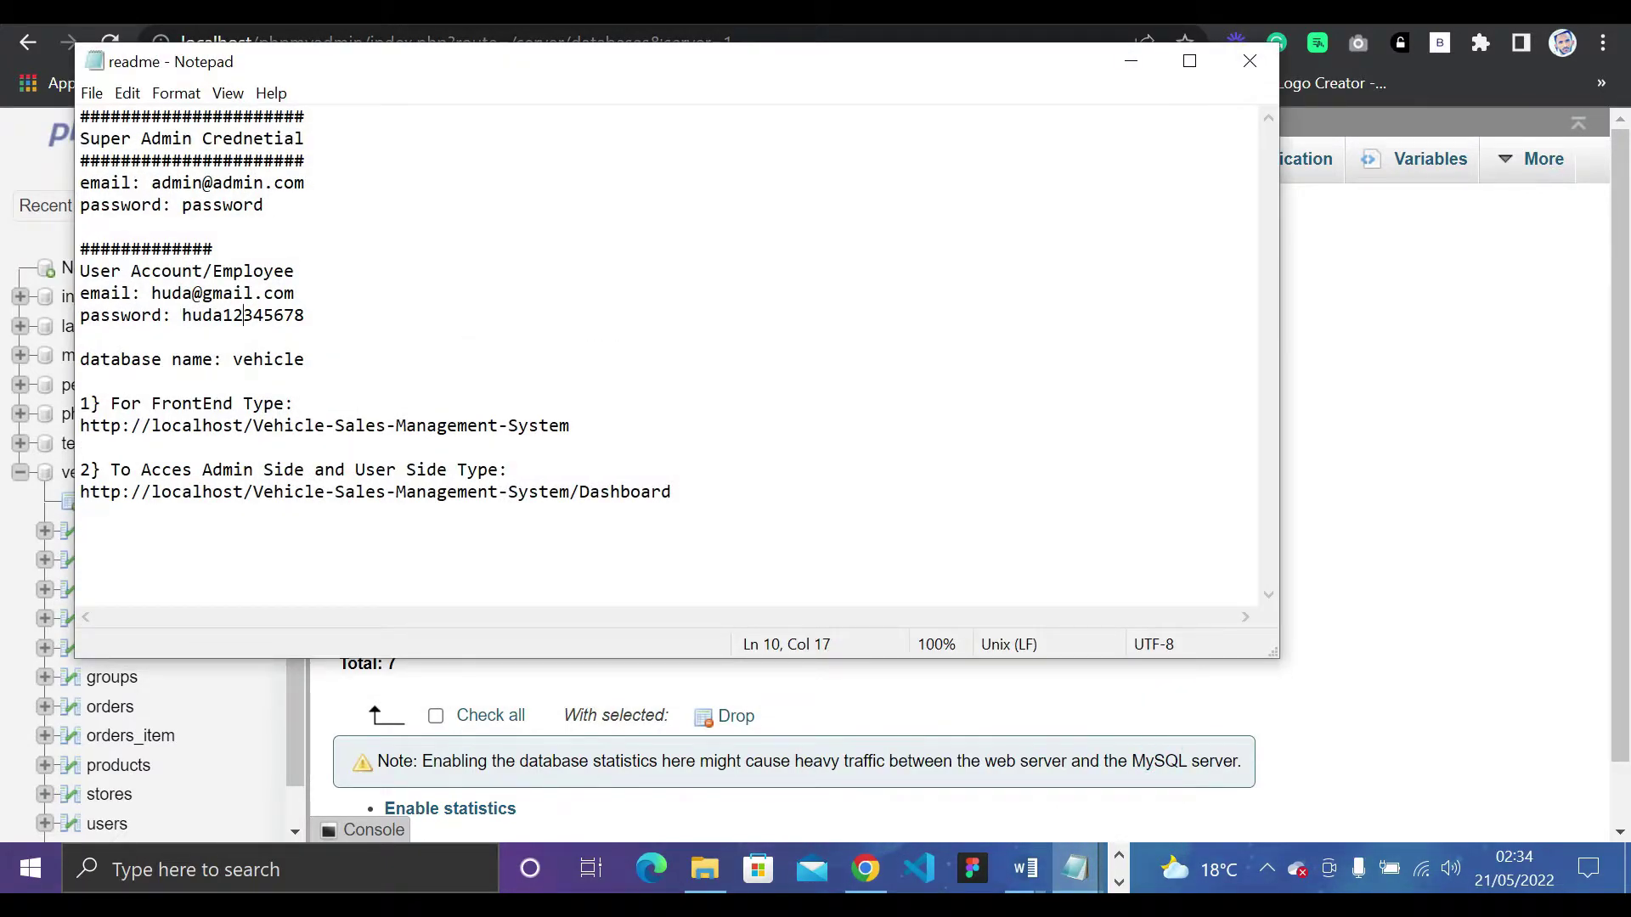
left_click_drag(680, 492, 101, 138)
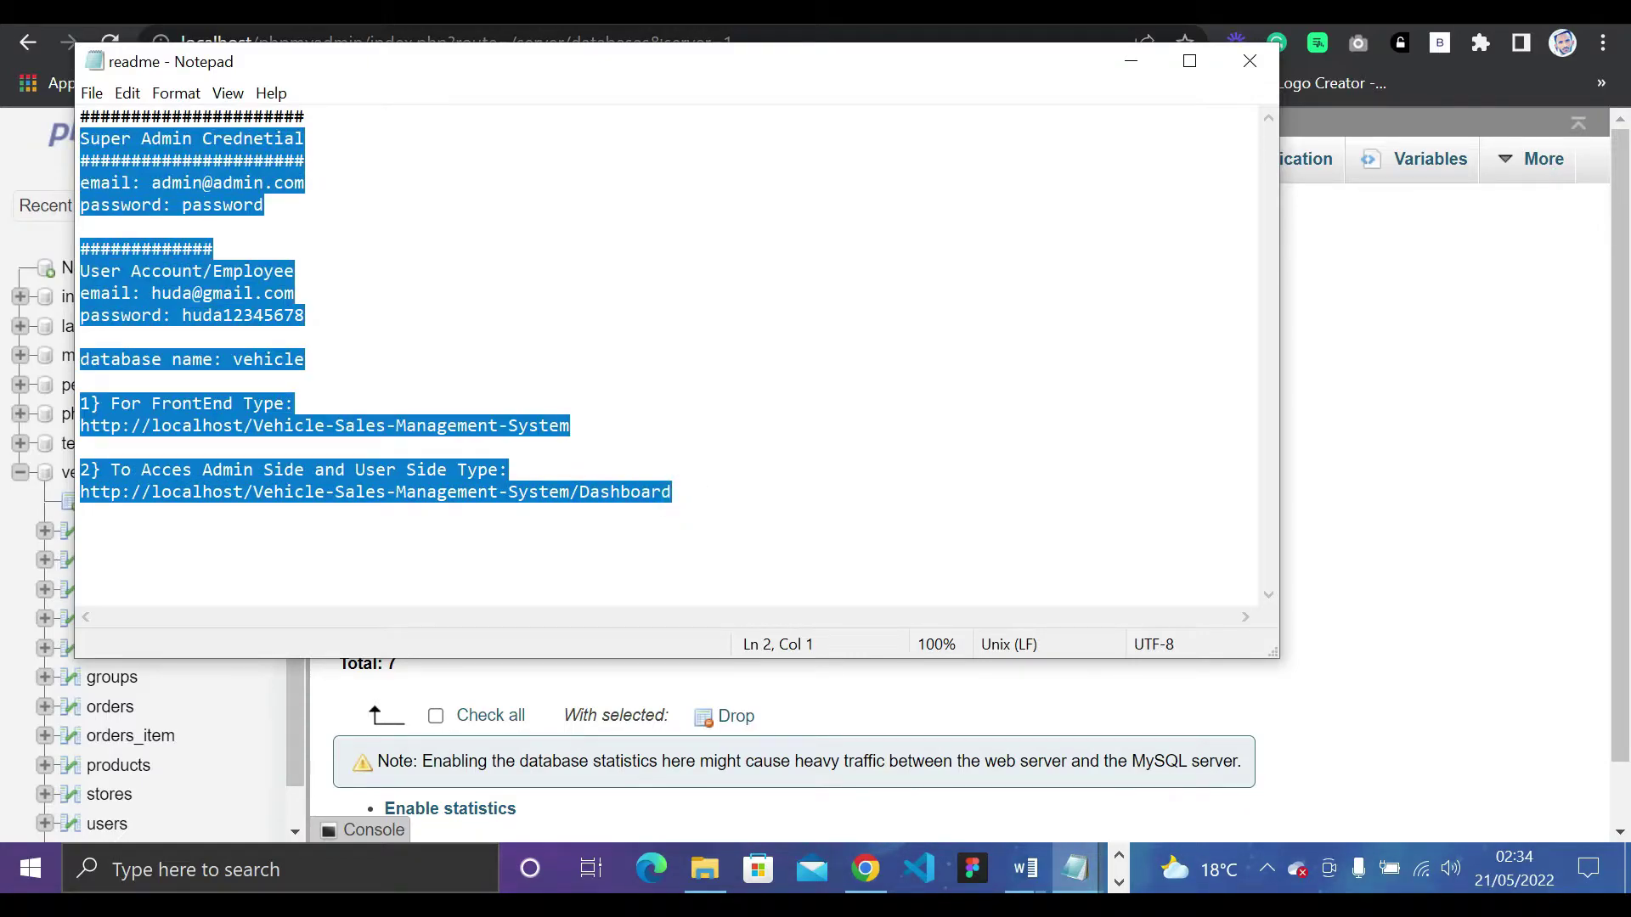
left_click(243, 292)
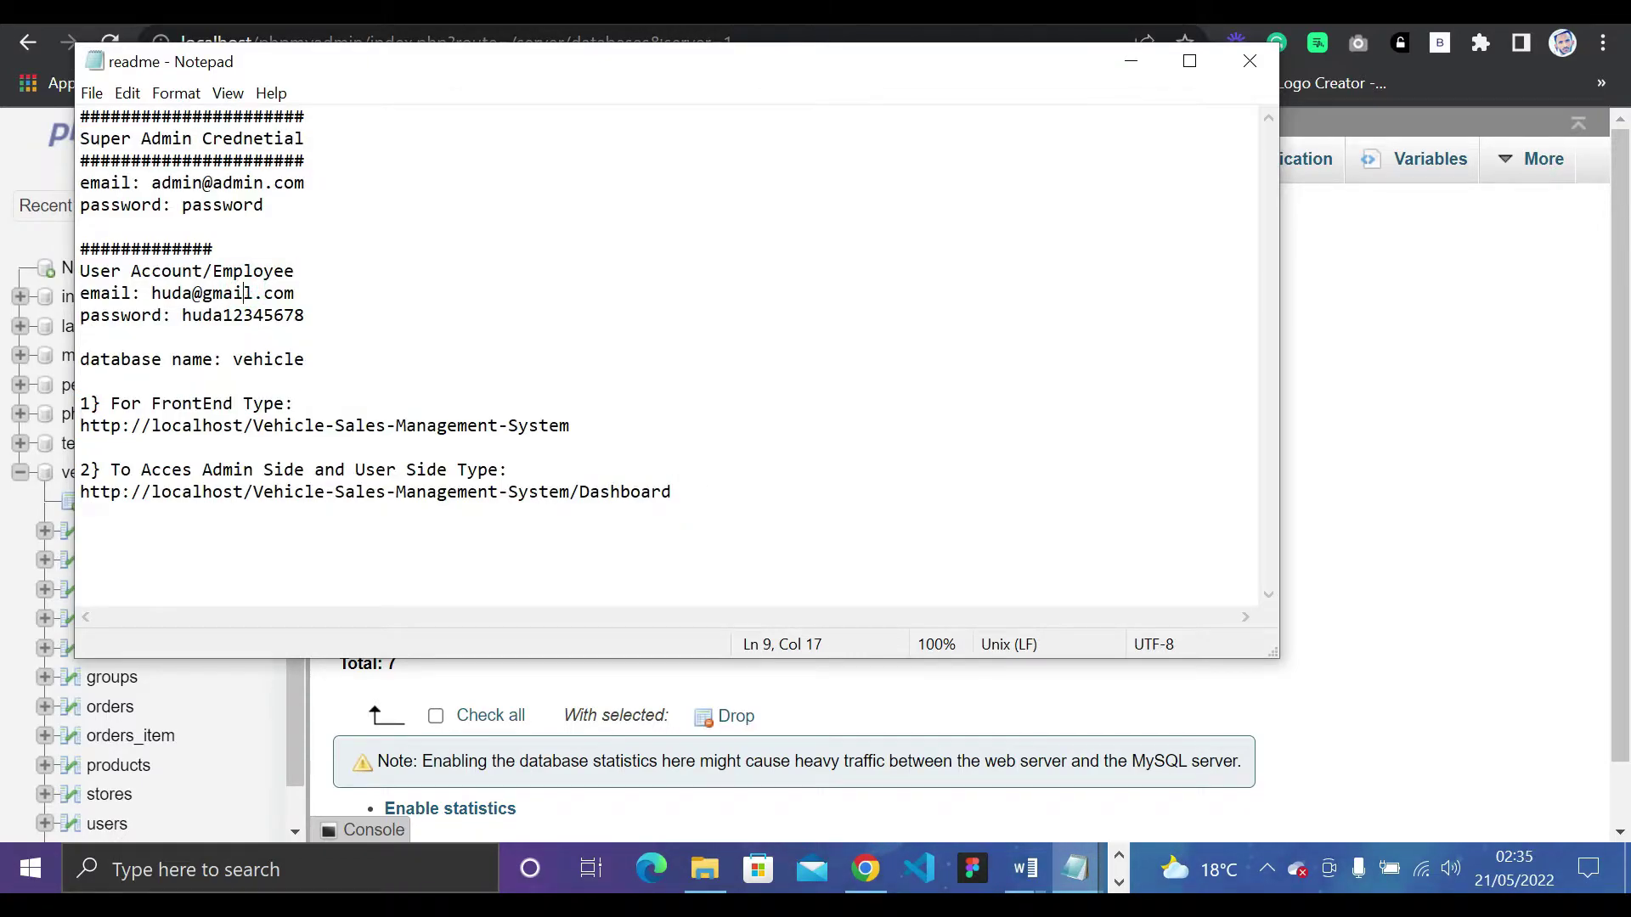
left_click_drag(90, 271, 334, 313)
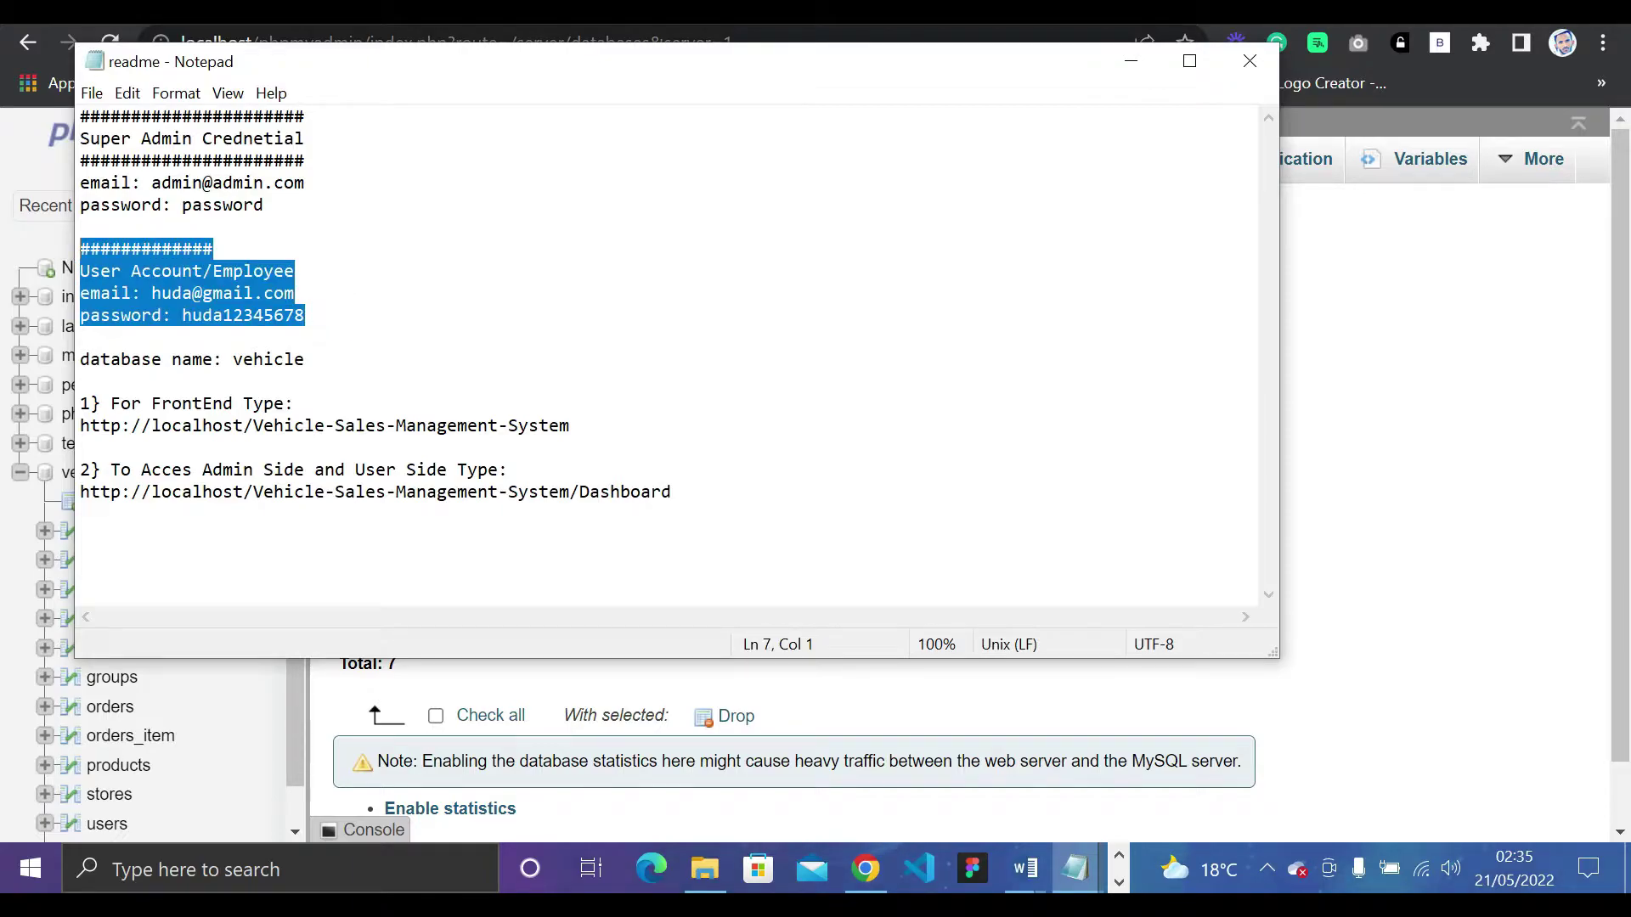
left_click(323, 352)
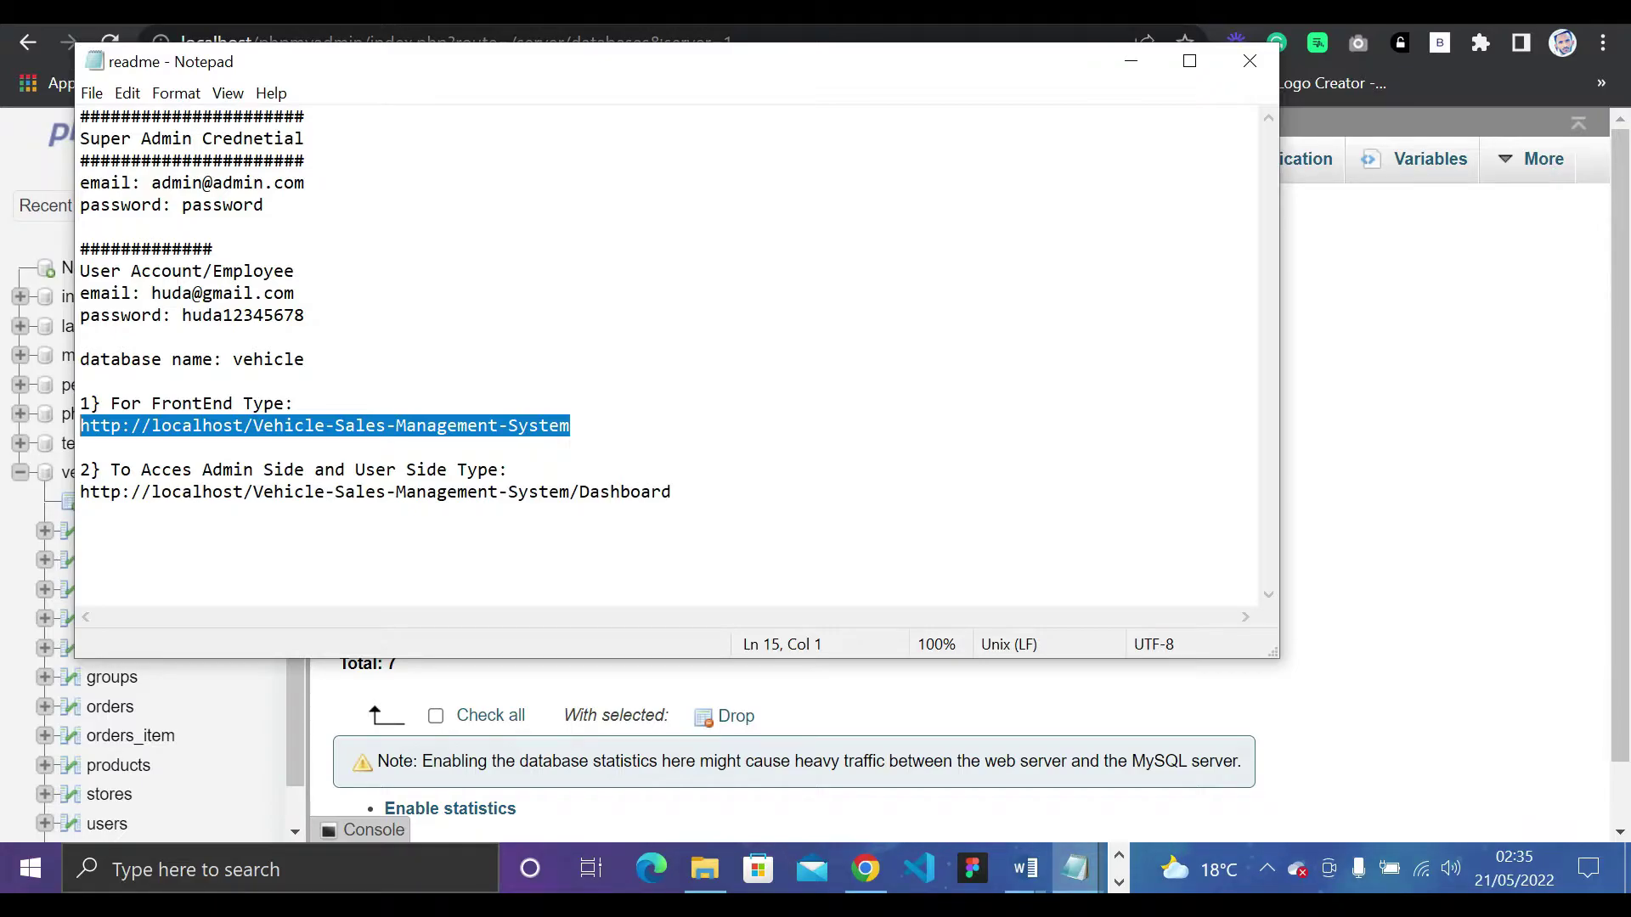
left_click(1131, 61)
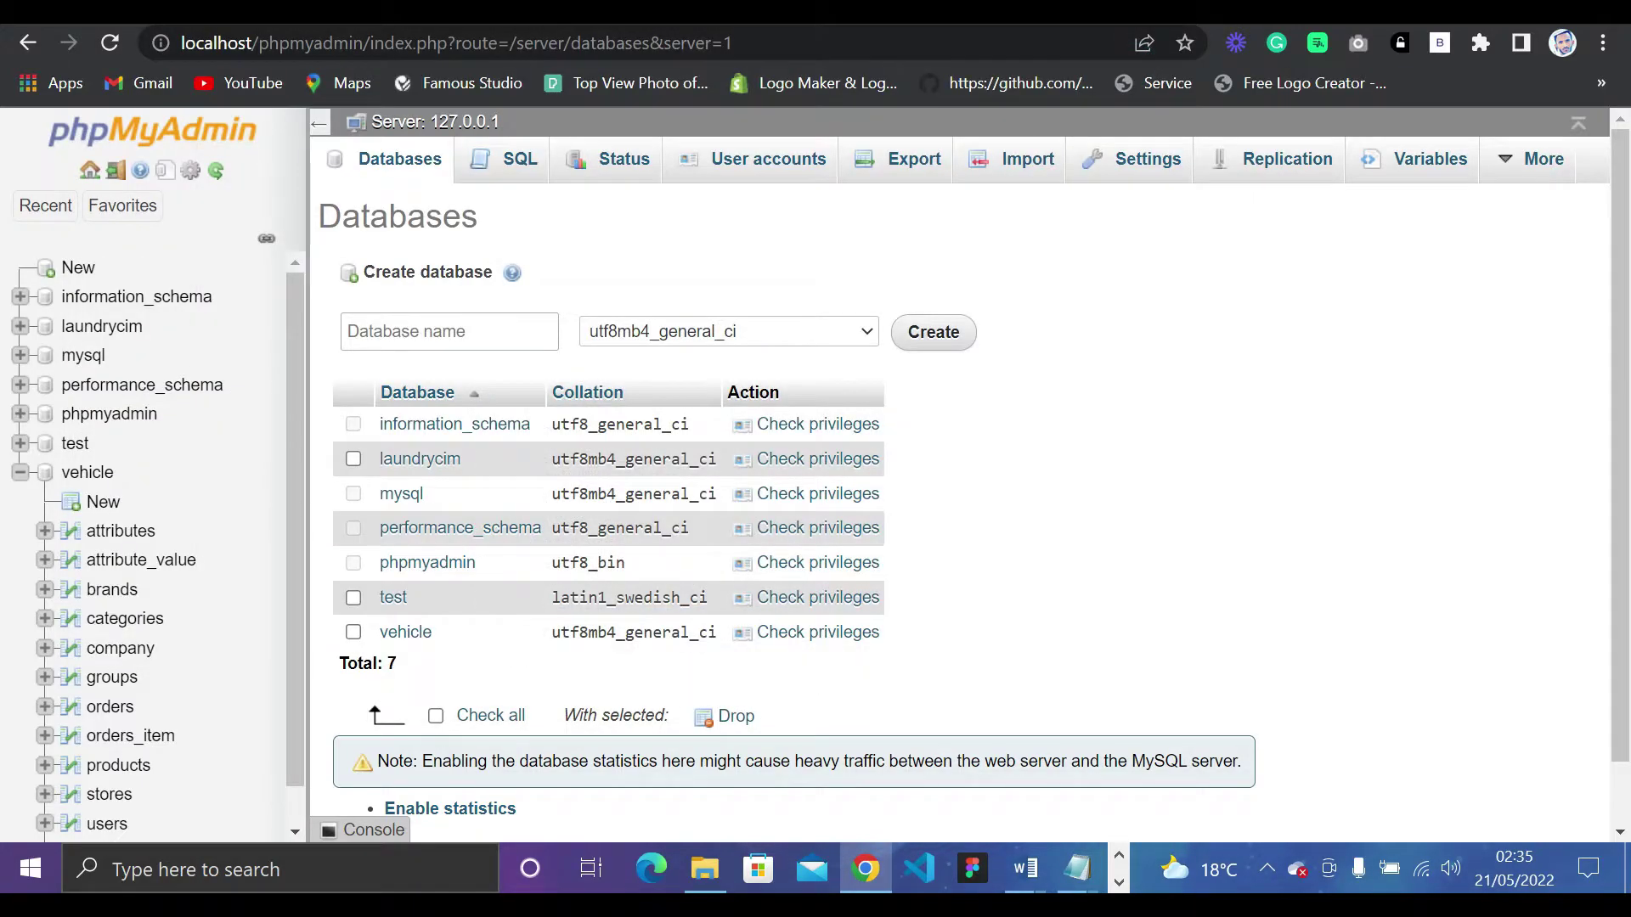
On the Huda Motors home page, check the web address and open the Dashboard Panel login.
left_click(1206, 13)
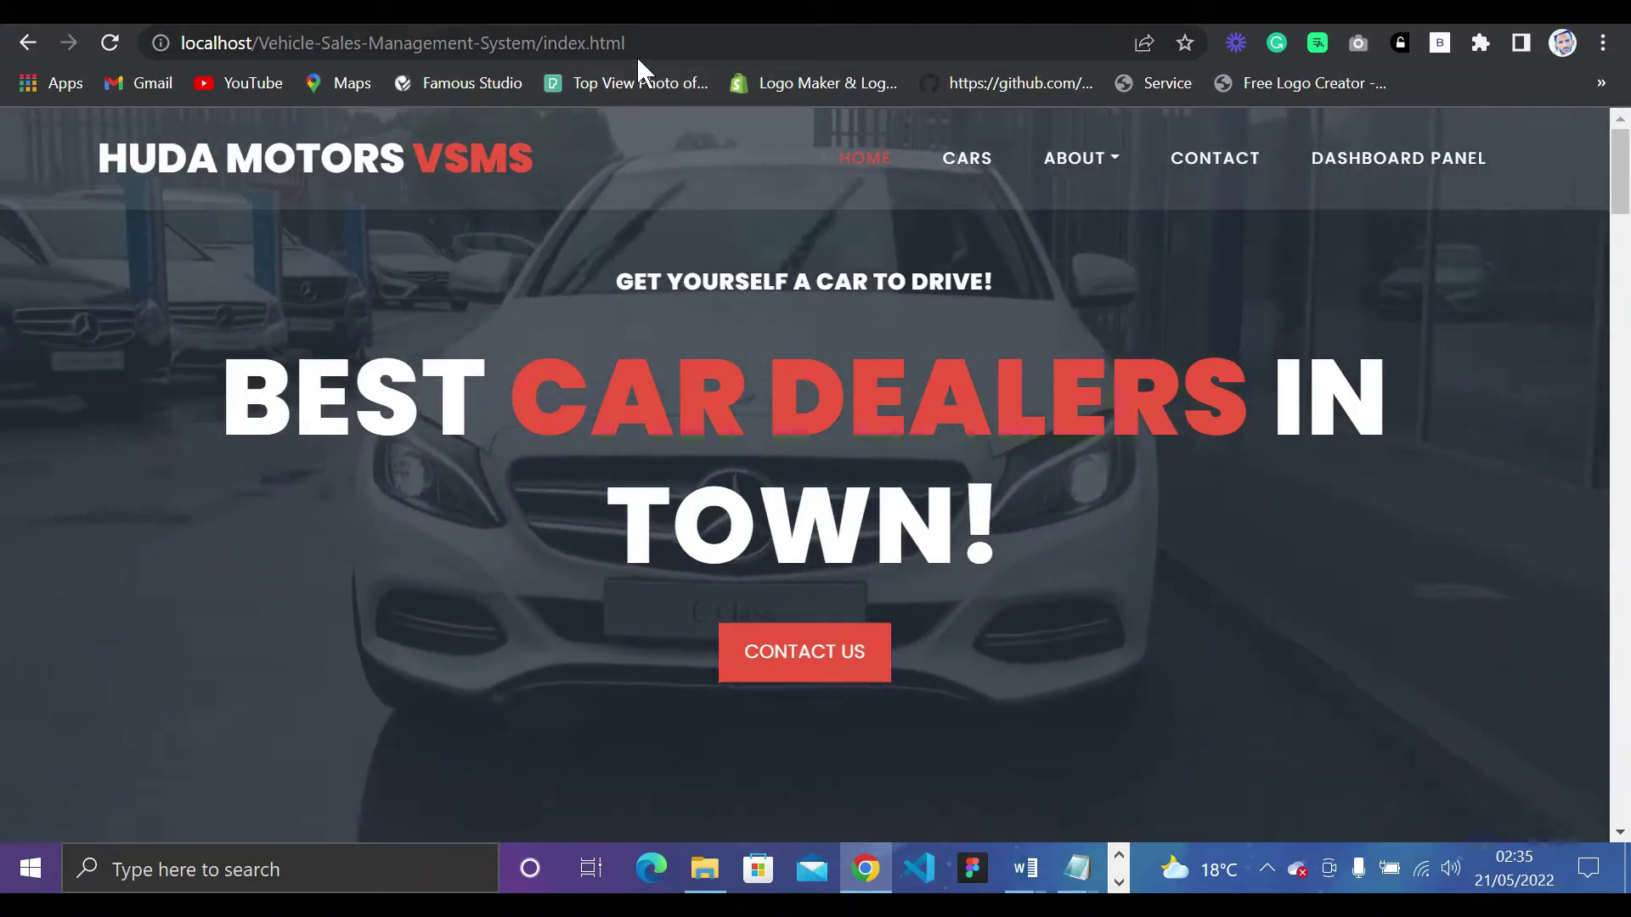
left_click(646, 43)
left_click_drag(645, 44, 382, 44)
left_click(769, 213)
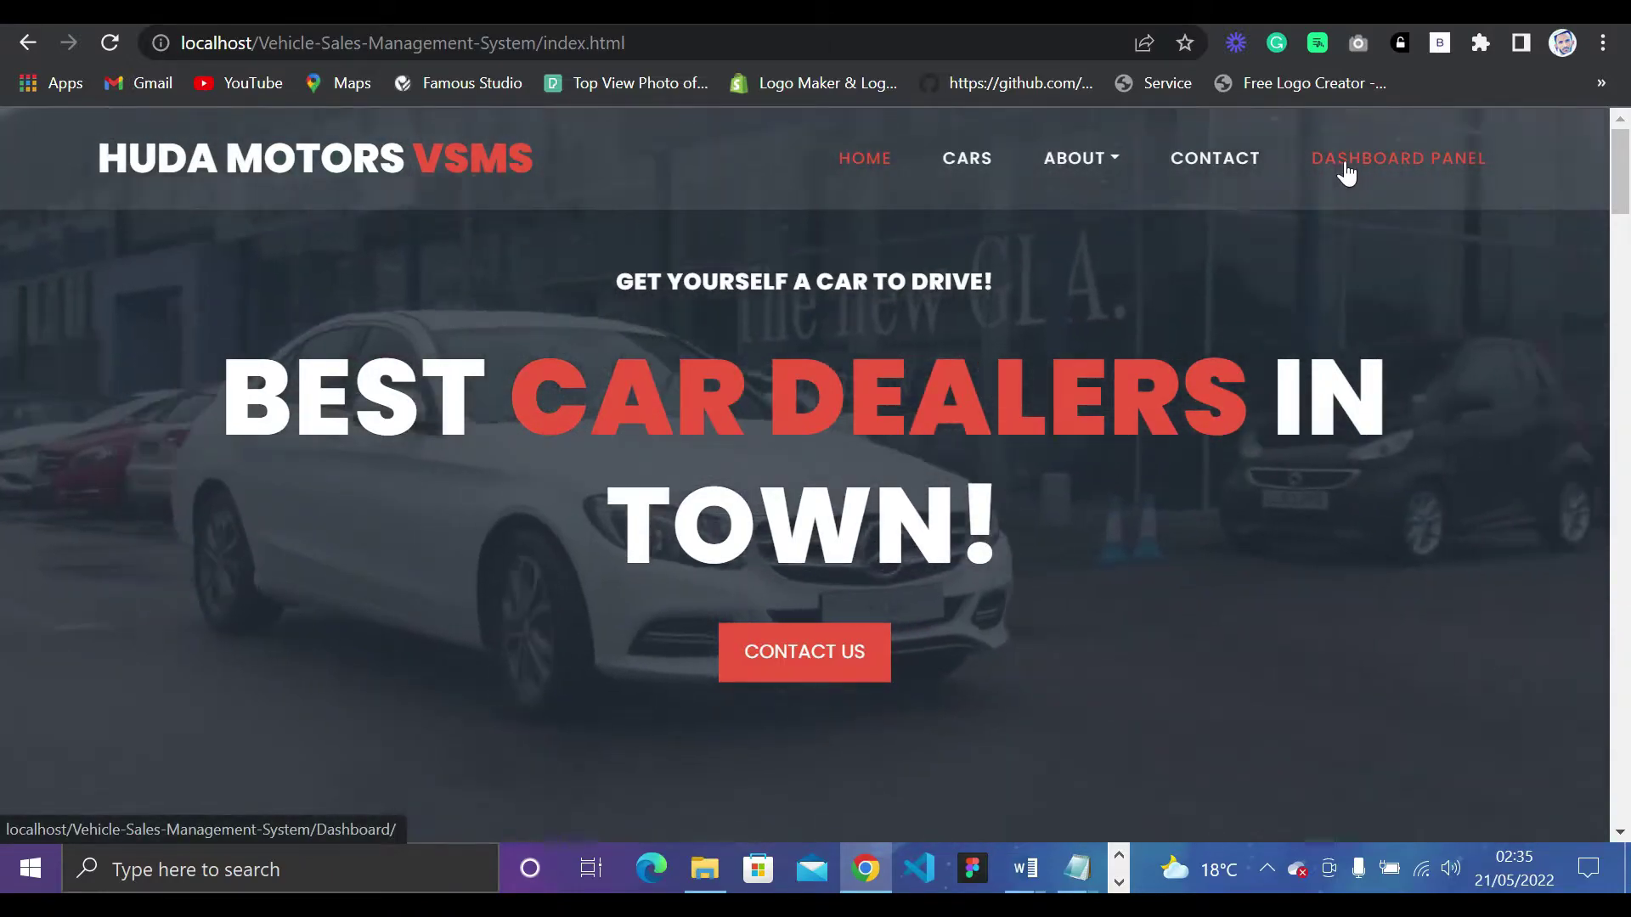
left_click(1347, 168)
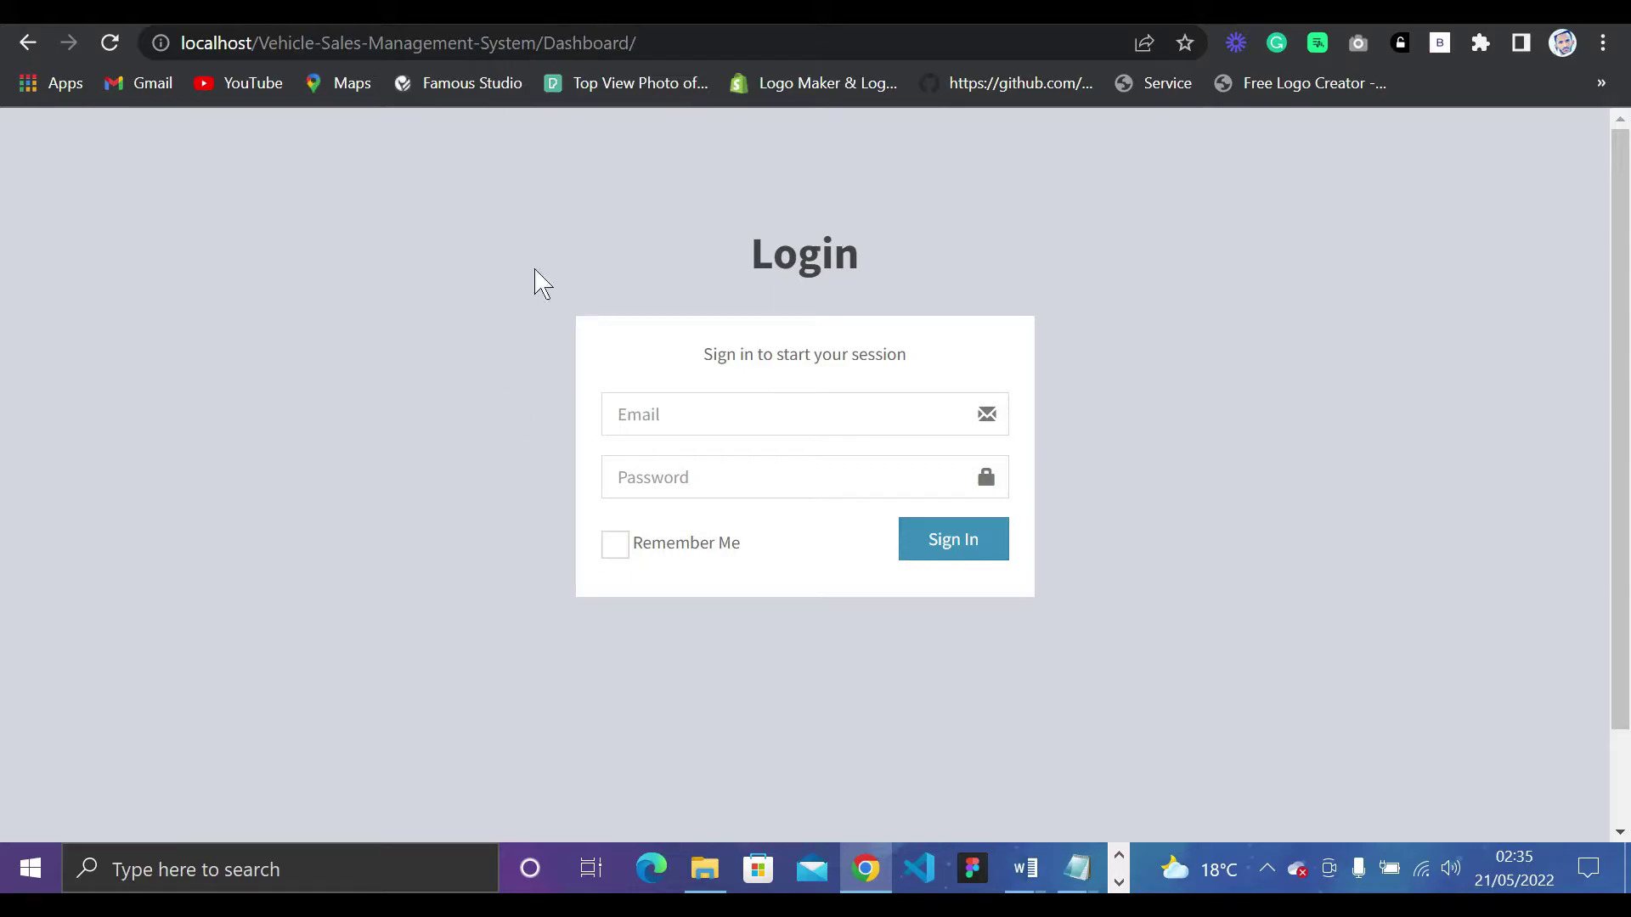
left_click(652, 38)
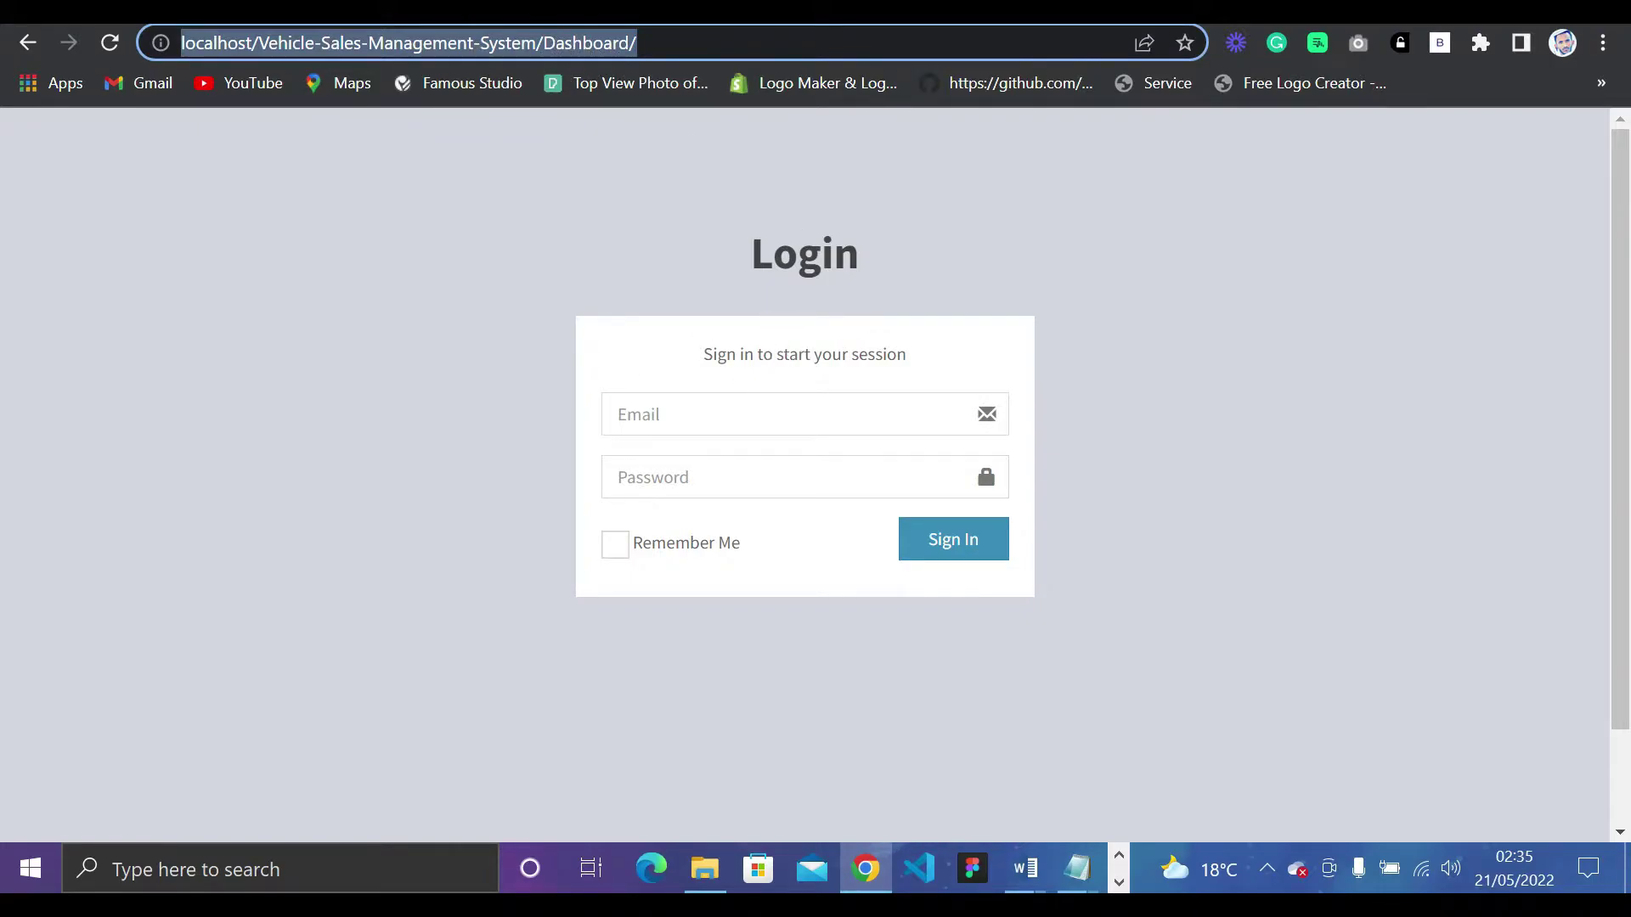
left_click(619, 412)
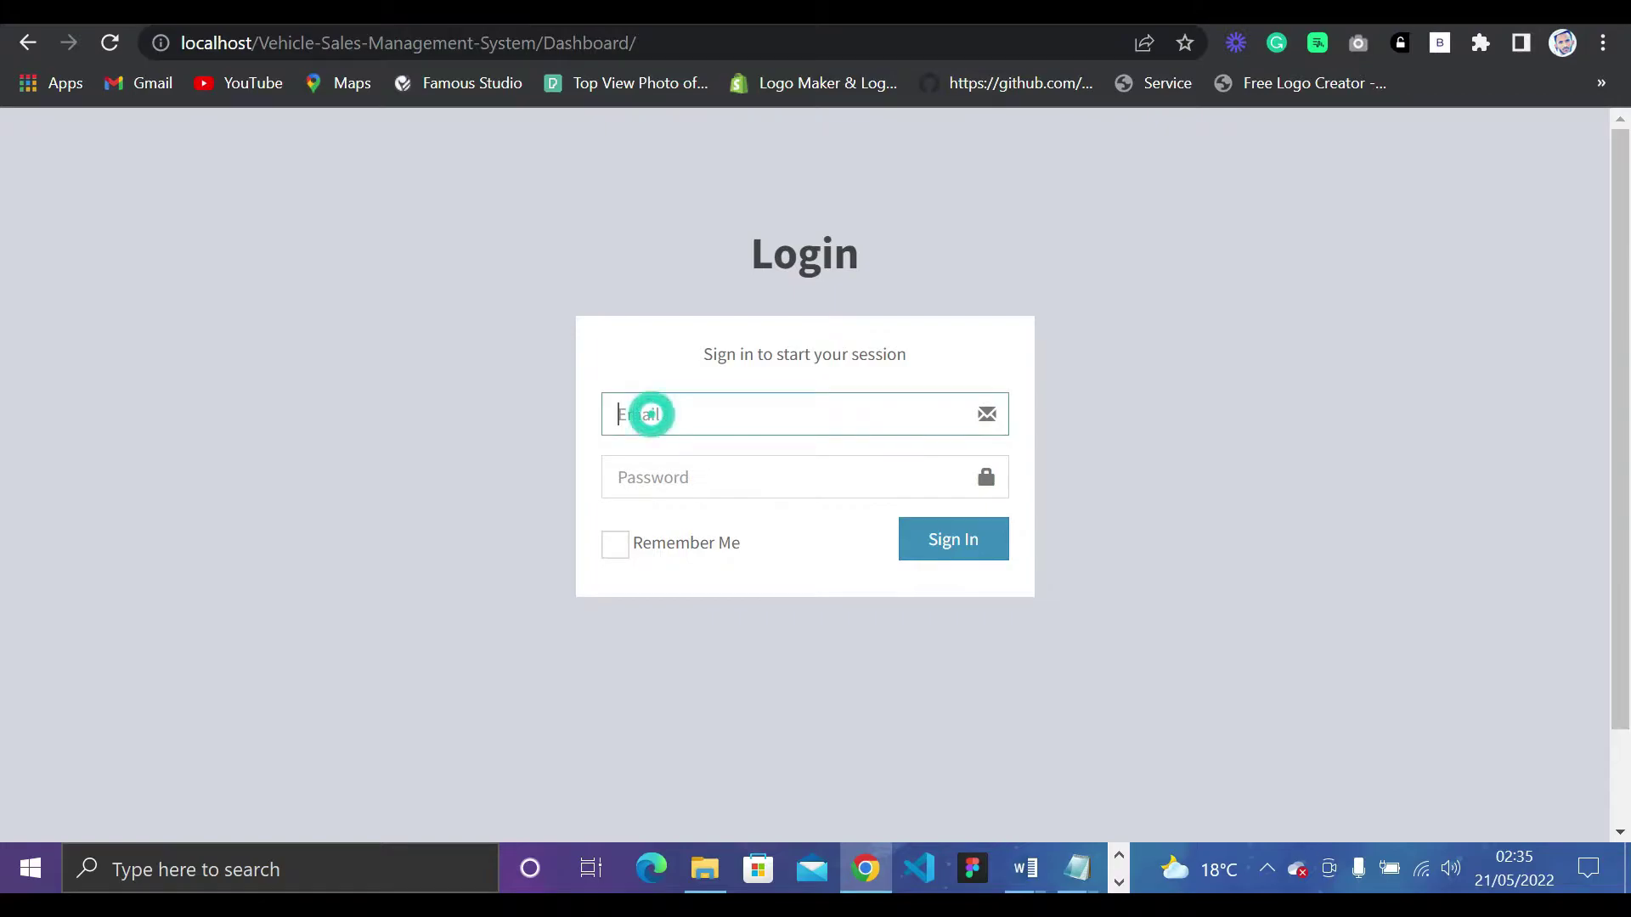
mouse_move(1084, 884)
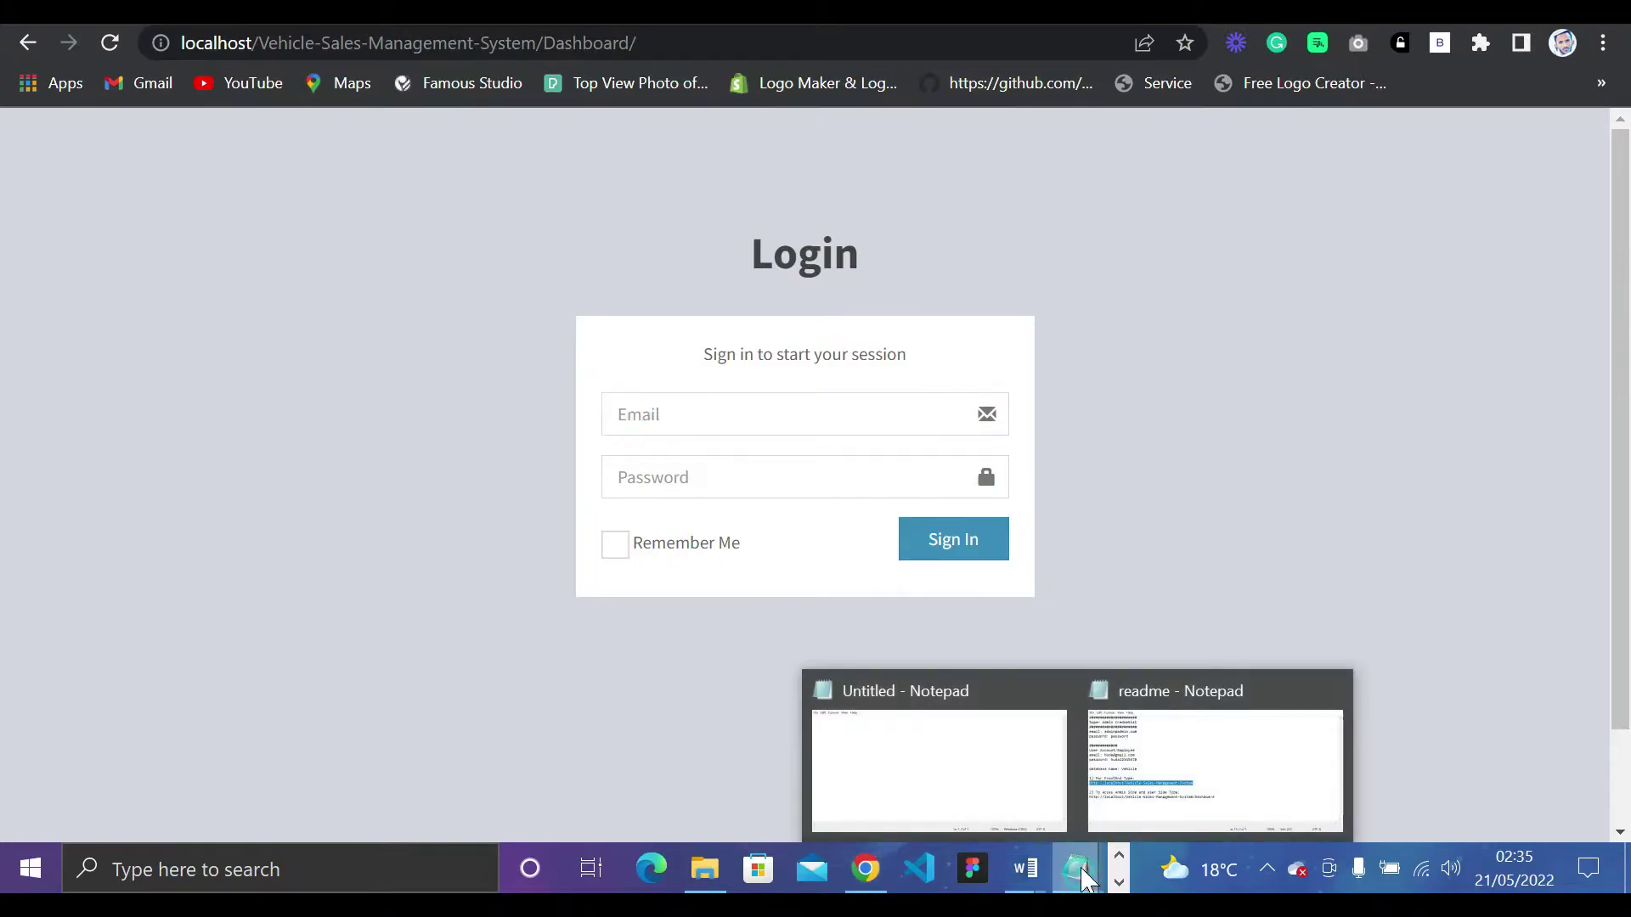
Copy the employee email from the readme into the login form's email field.
left_click(1139, 814)
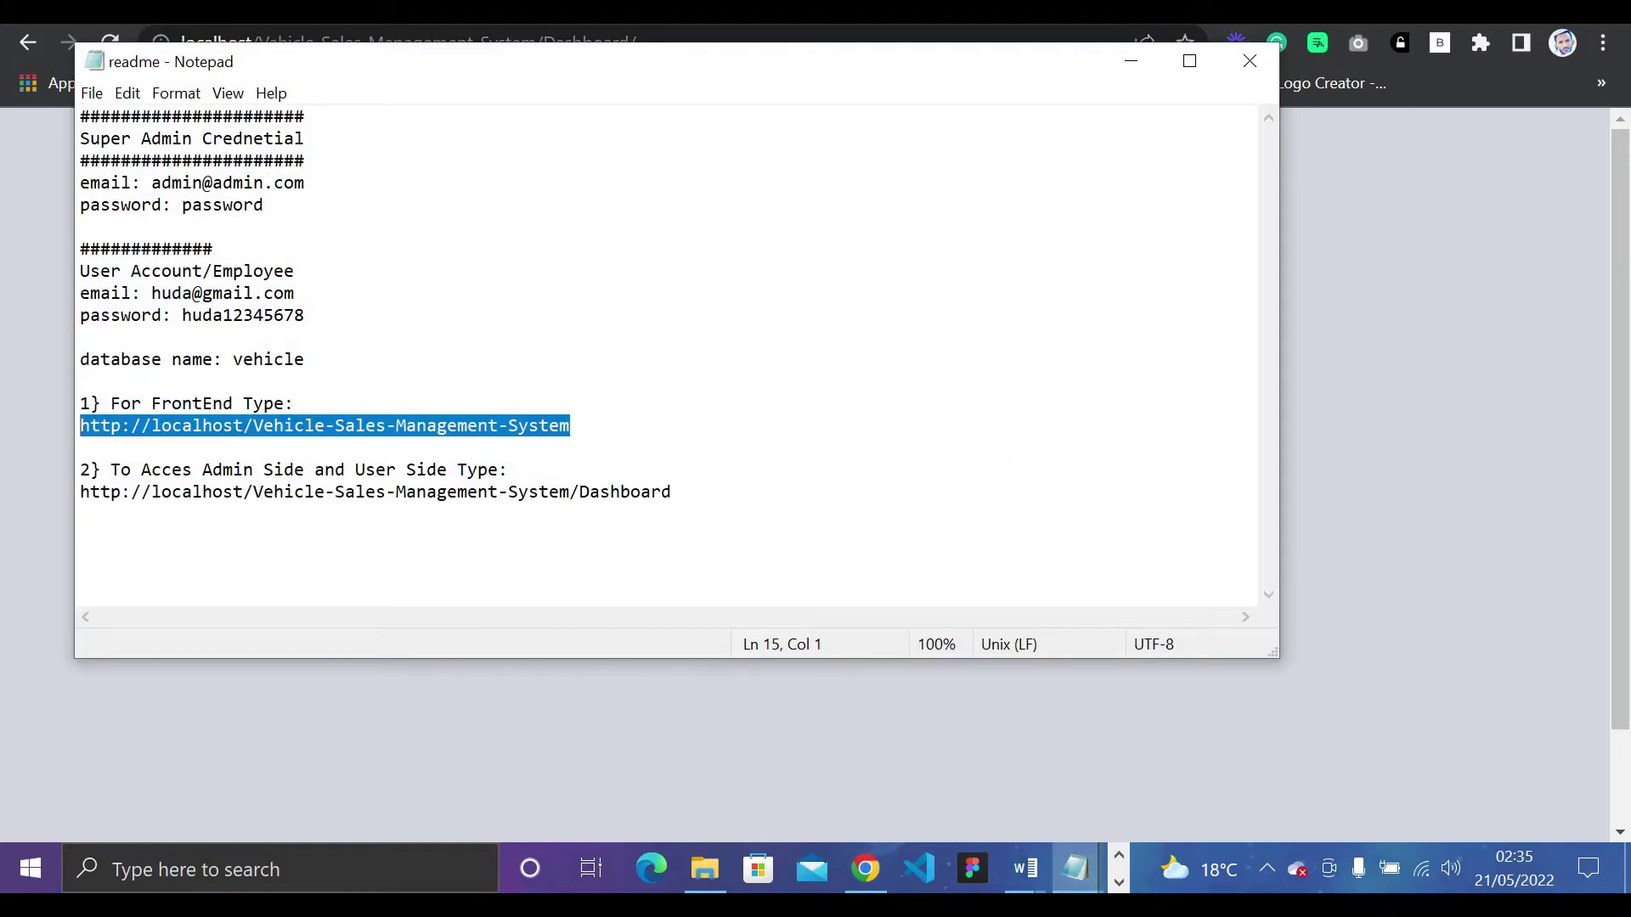
left_click_drag(304, 315, 90, 271)
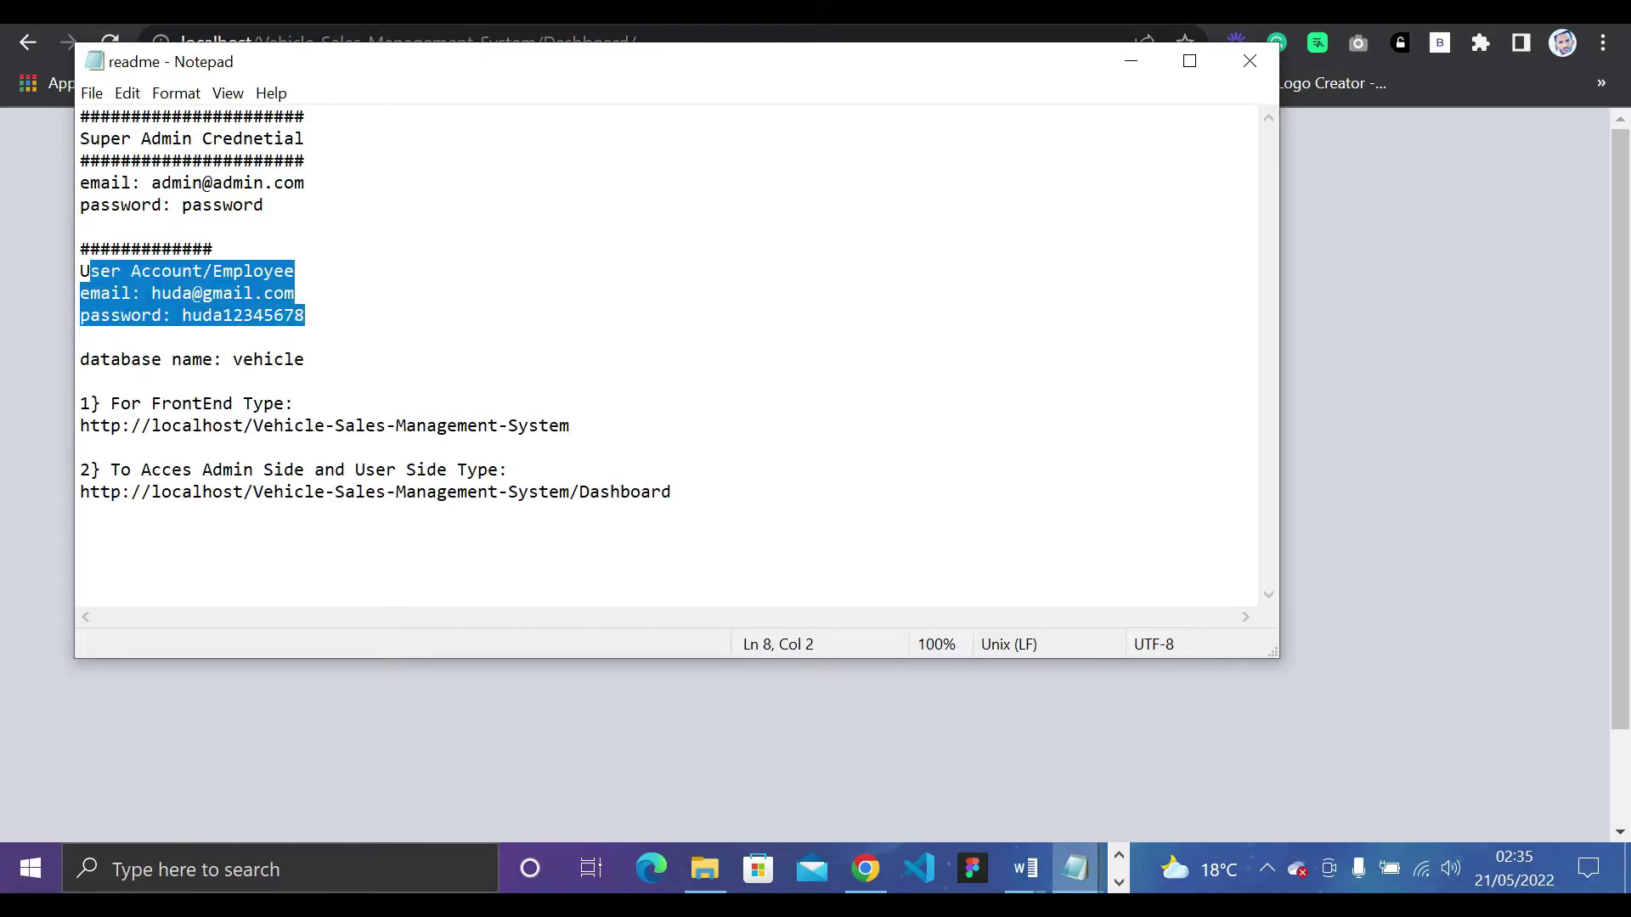
left_click(192, 293)
left_click_drag(295, 293, 161, 293)
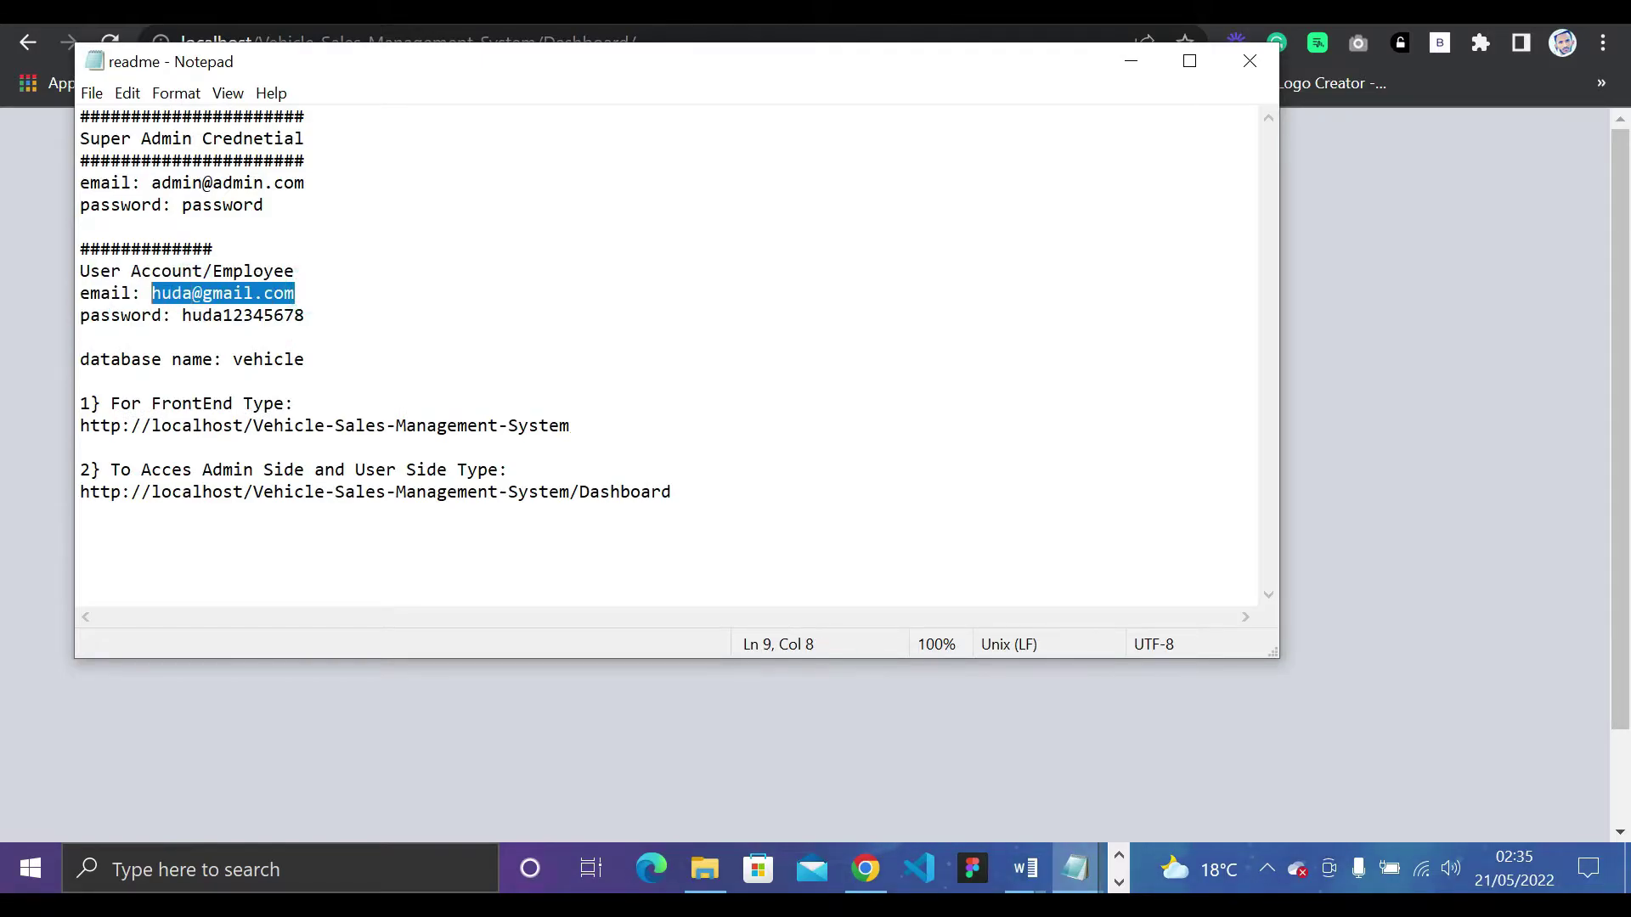
right_click(177, 290)
left_click(234, 365)
left_click(649, 735)
left_click(717, 414)
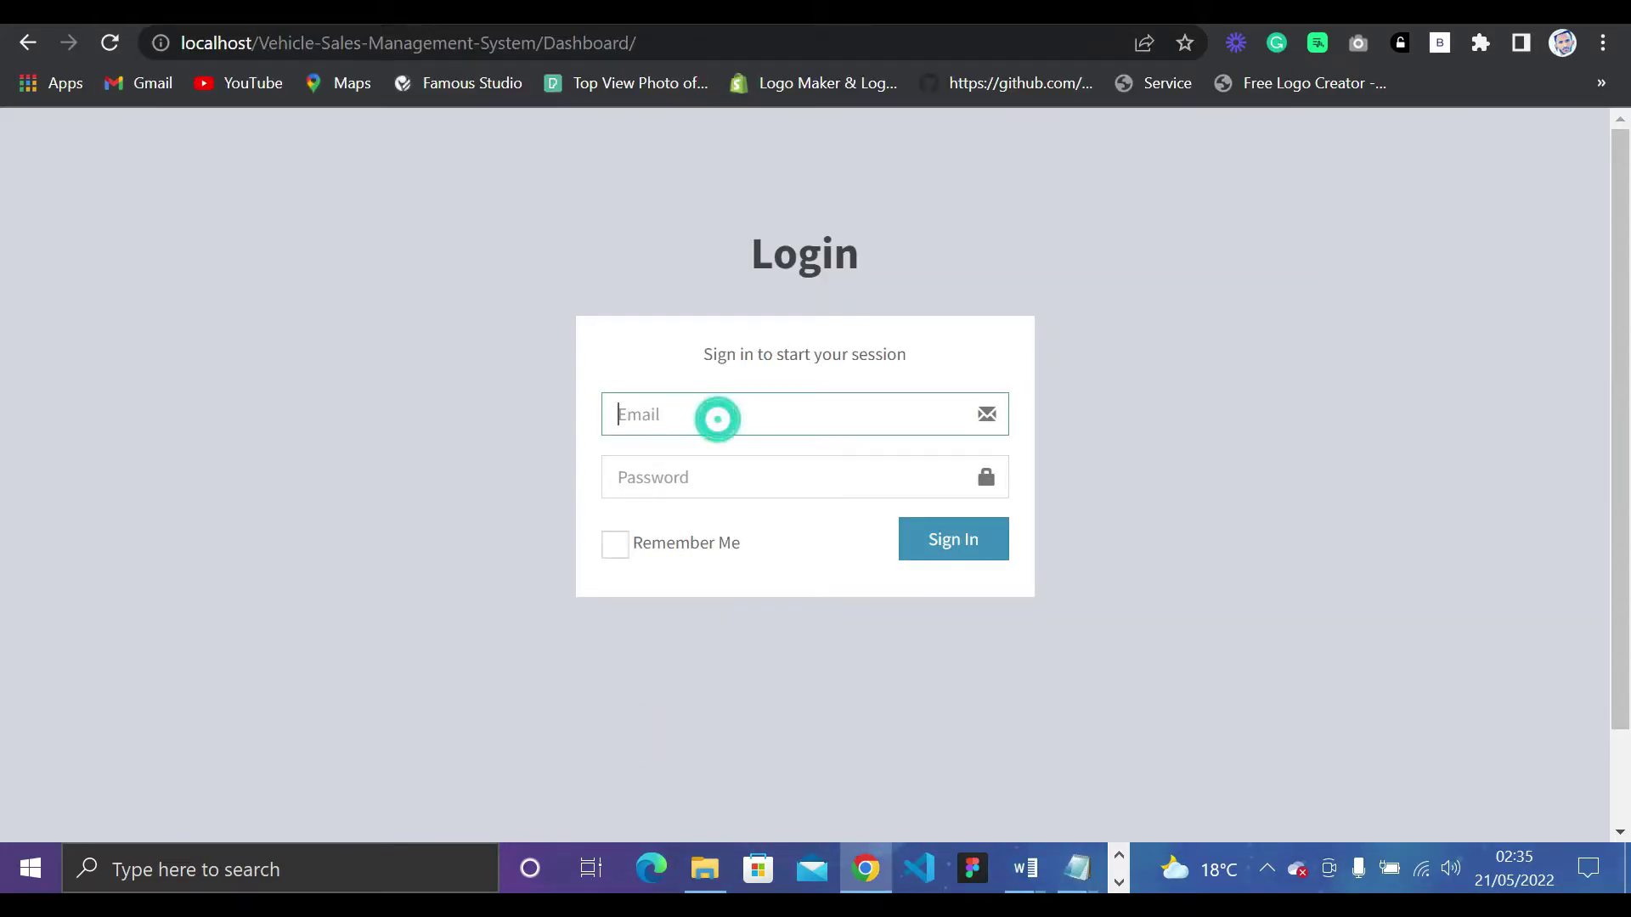
key("ctrl+v")
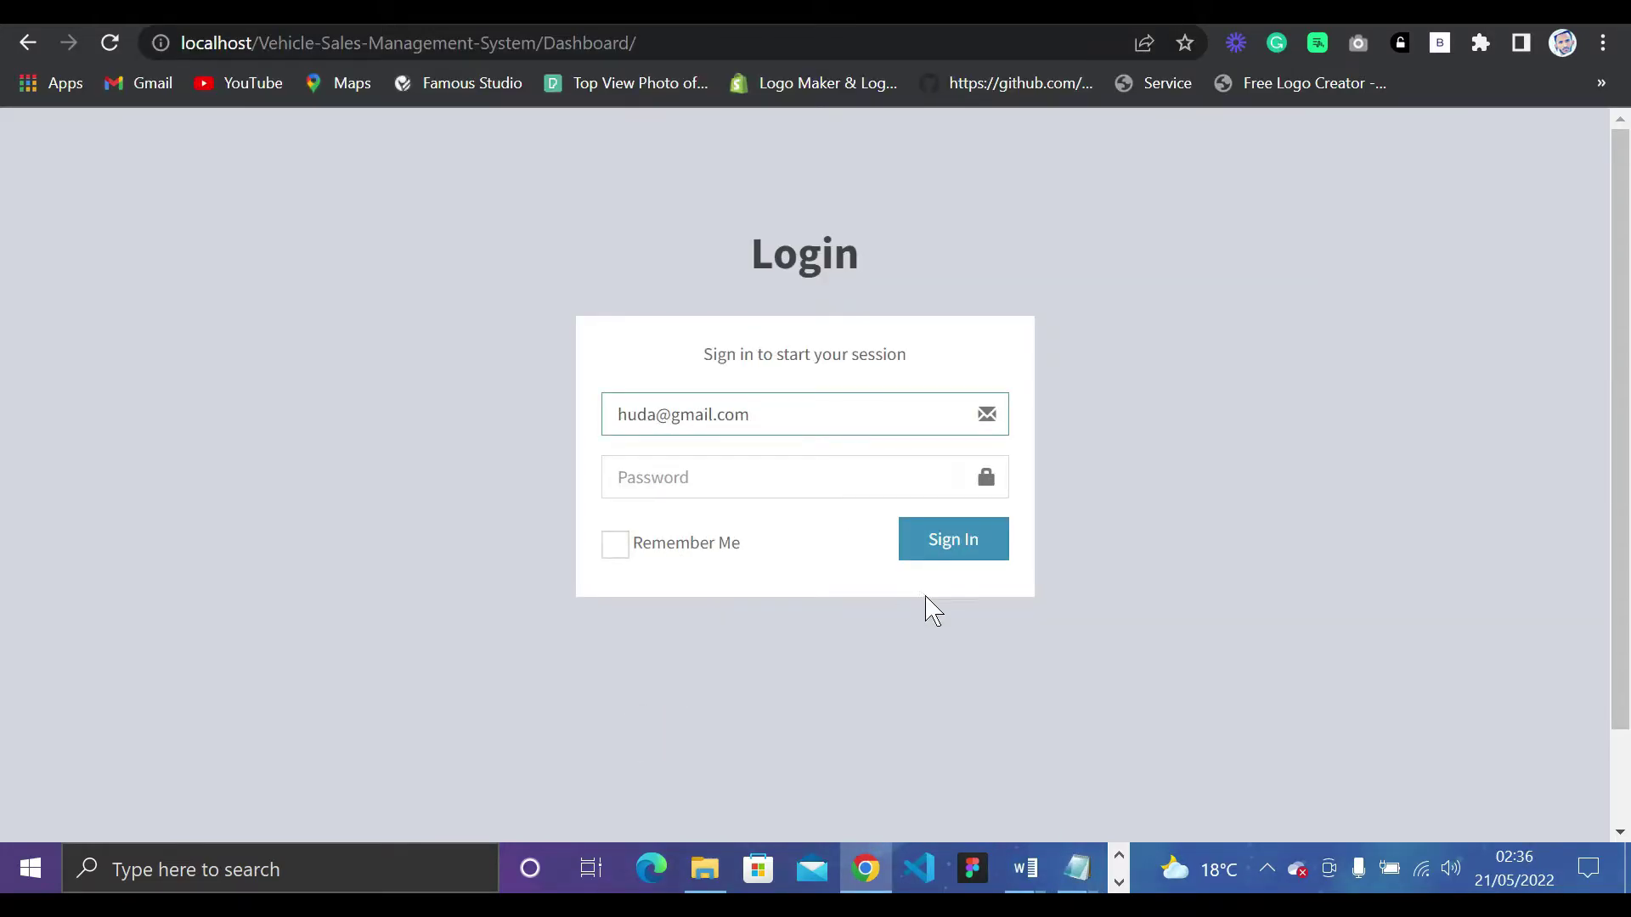
Paste the employee password from the readme and sign in with Remember me left off.
mouse_move(1079, 871)
left_click(1176, 775)
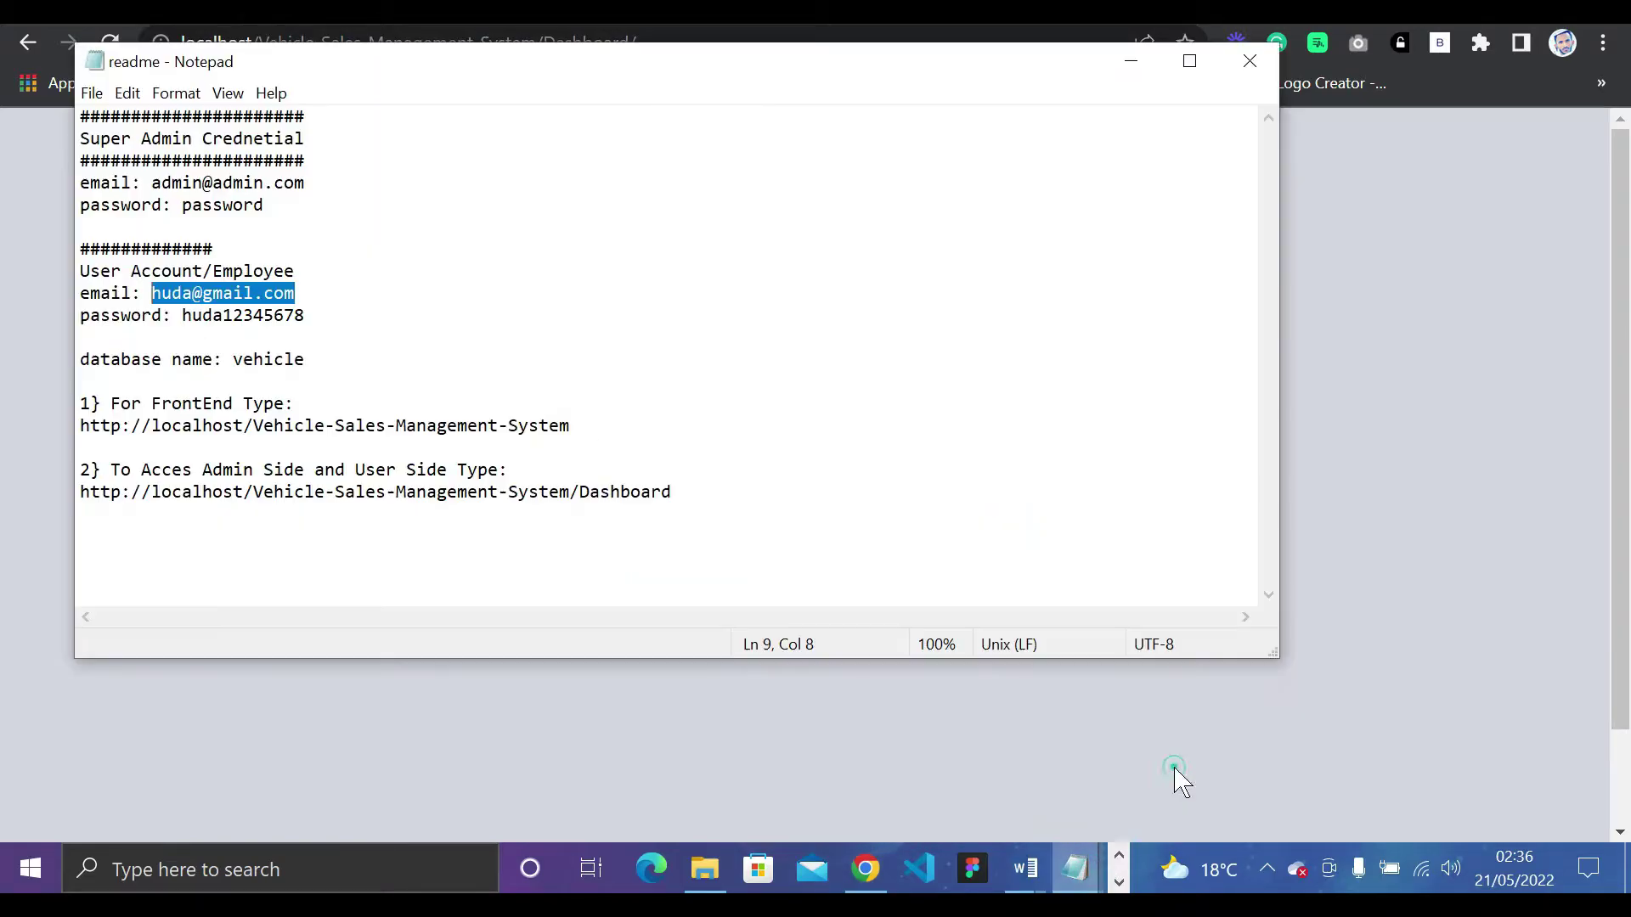
left_click_drag(306, 315, 192, 315)
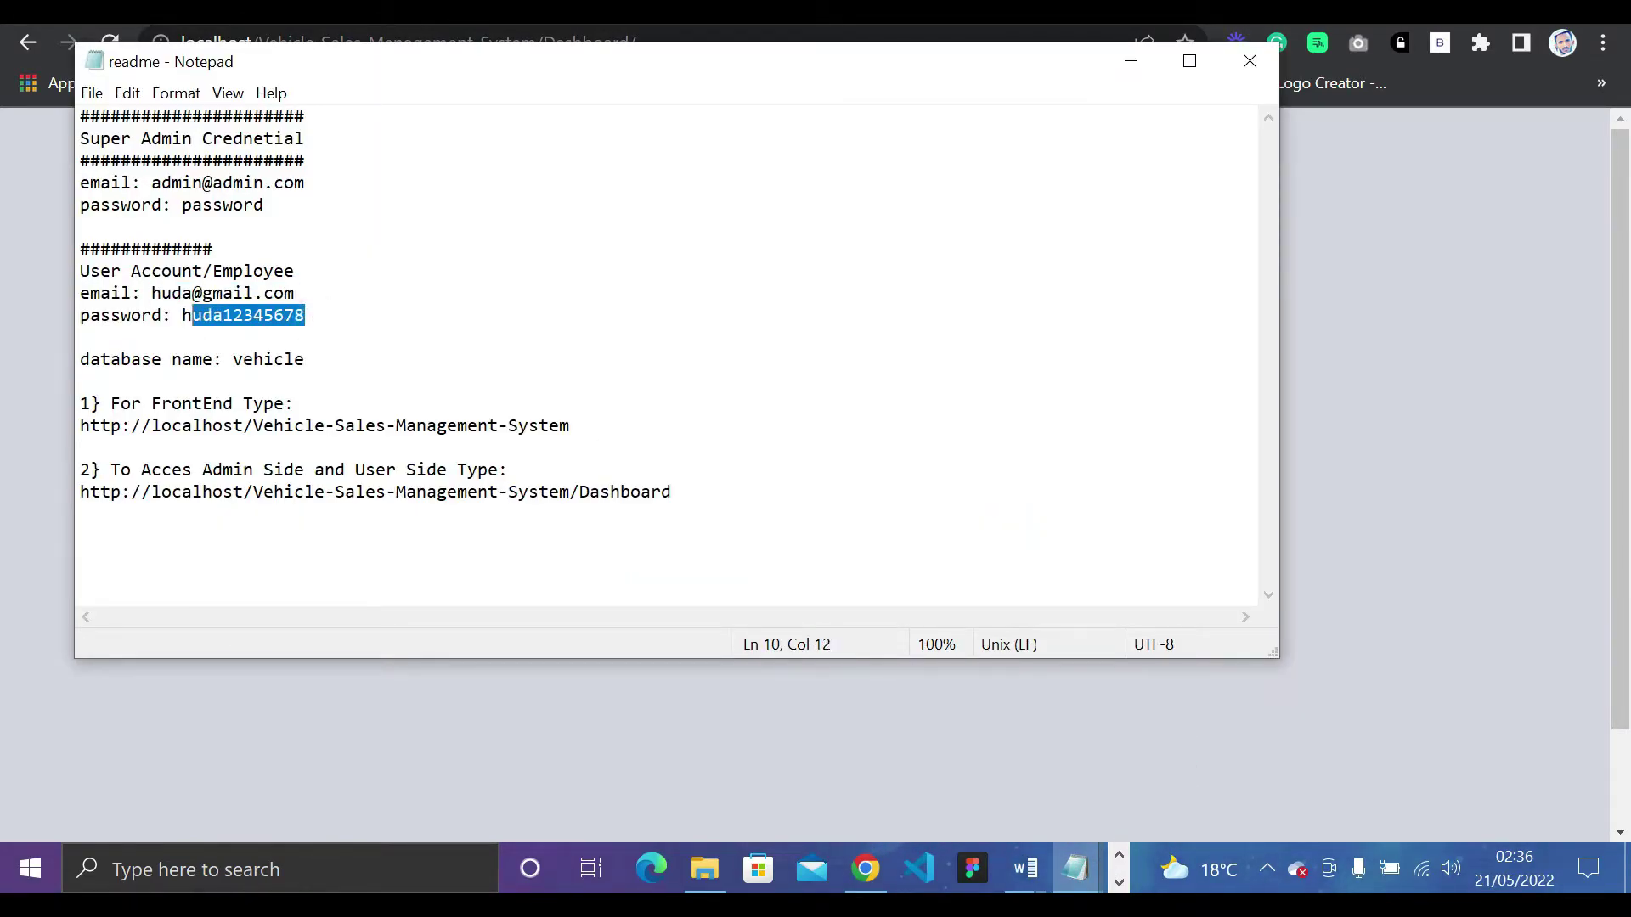
right_click(212, 316)
left_click(259, 392)
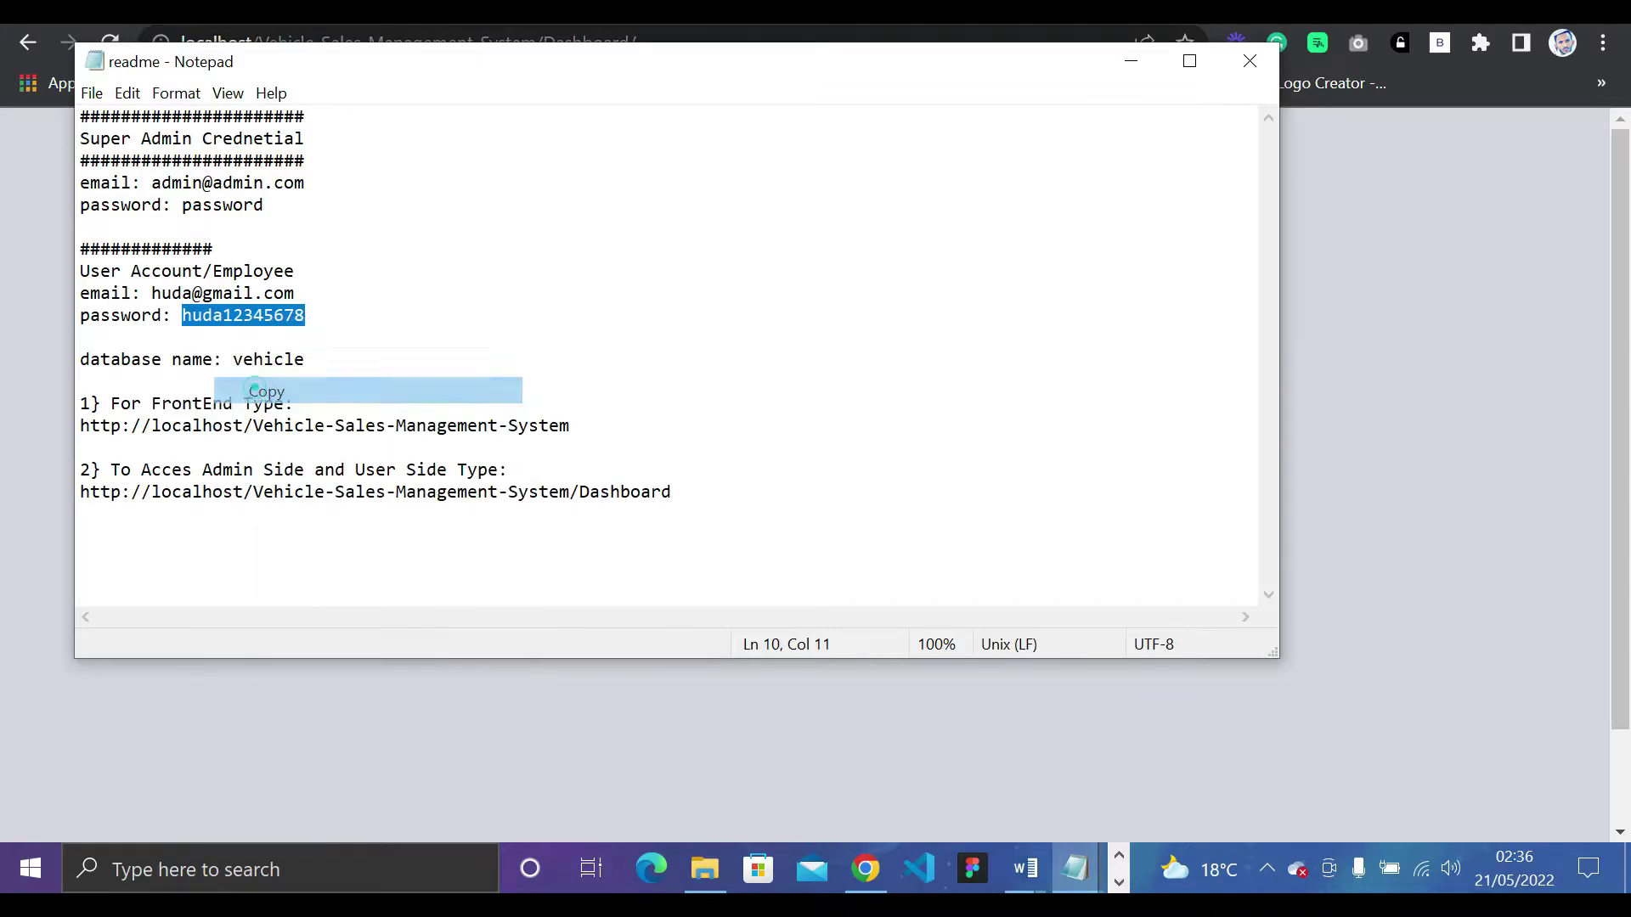
left_click(525, 649)
left_click(564, 721)
left_click(738, 480)
key("ctrl+v")
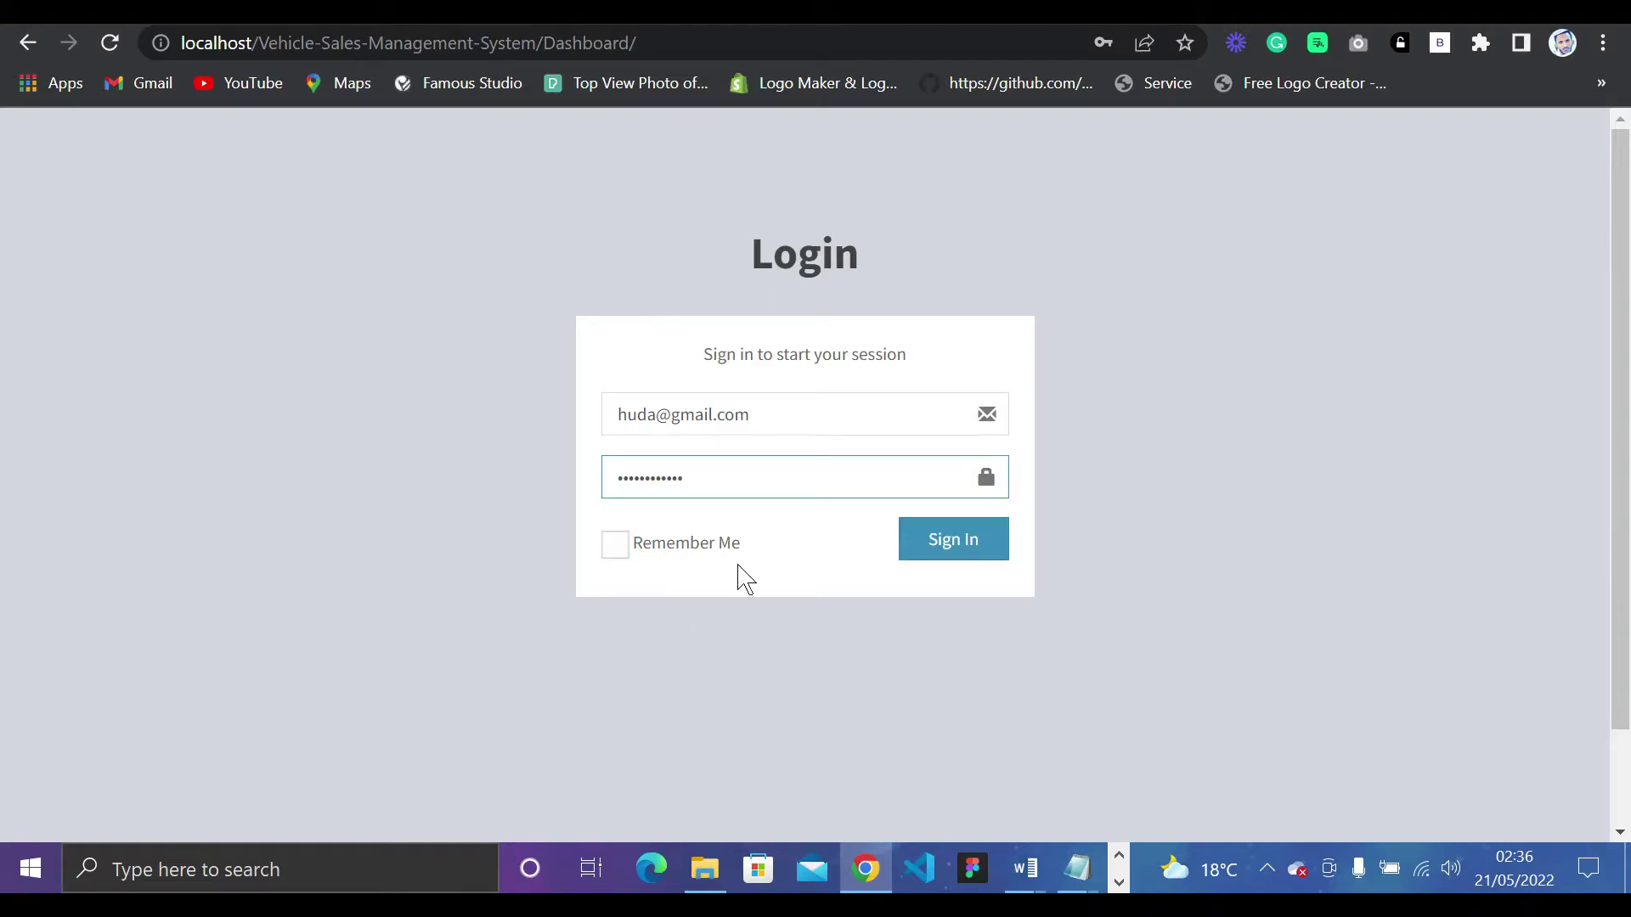
left_click(624, 550)
left_click(625, 550)
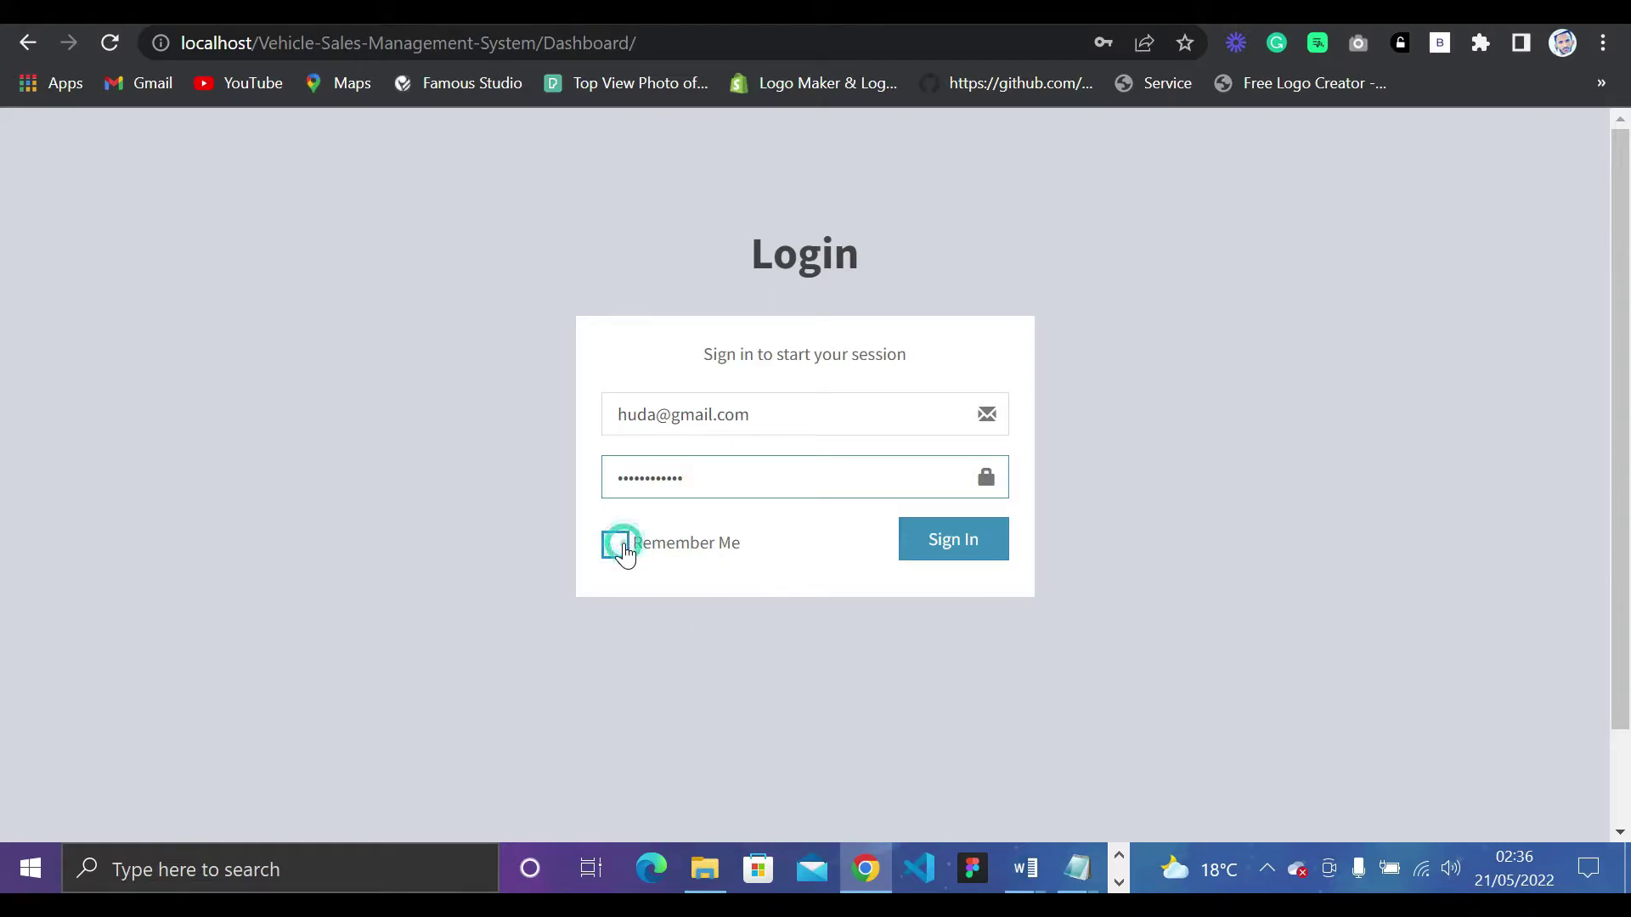
left_click(958, 550)
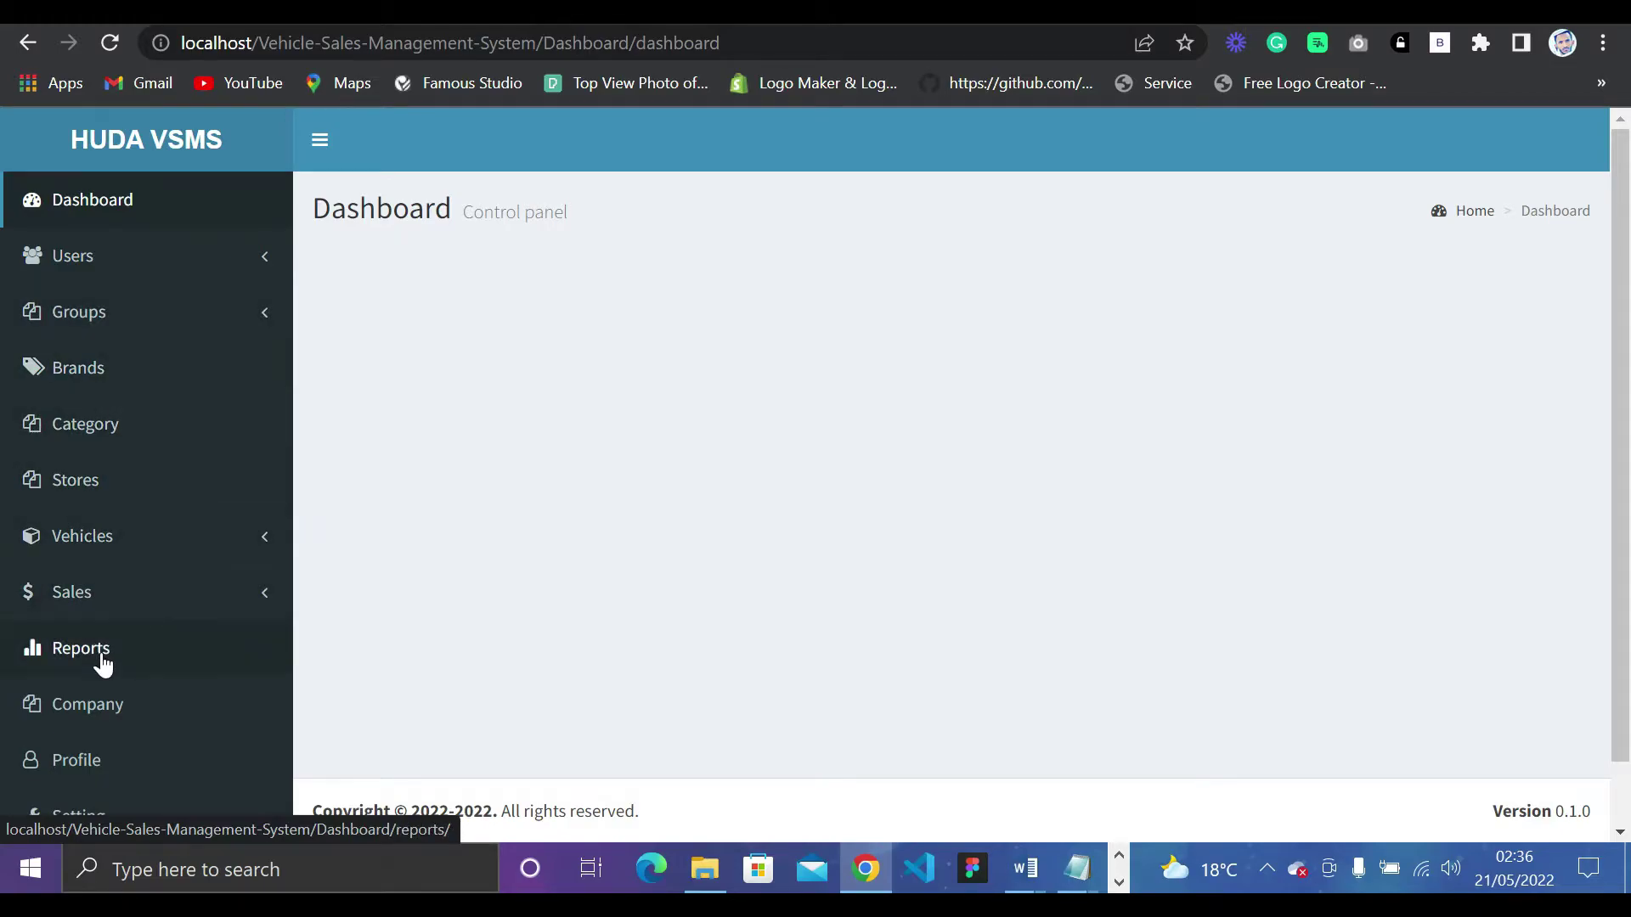
Scroll the HUDA VSMS dashboard, reload it, and expand the Users menu.
scroll(104, 756, "down", 1)
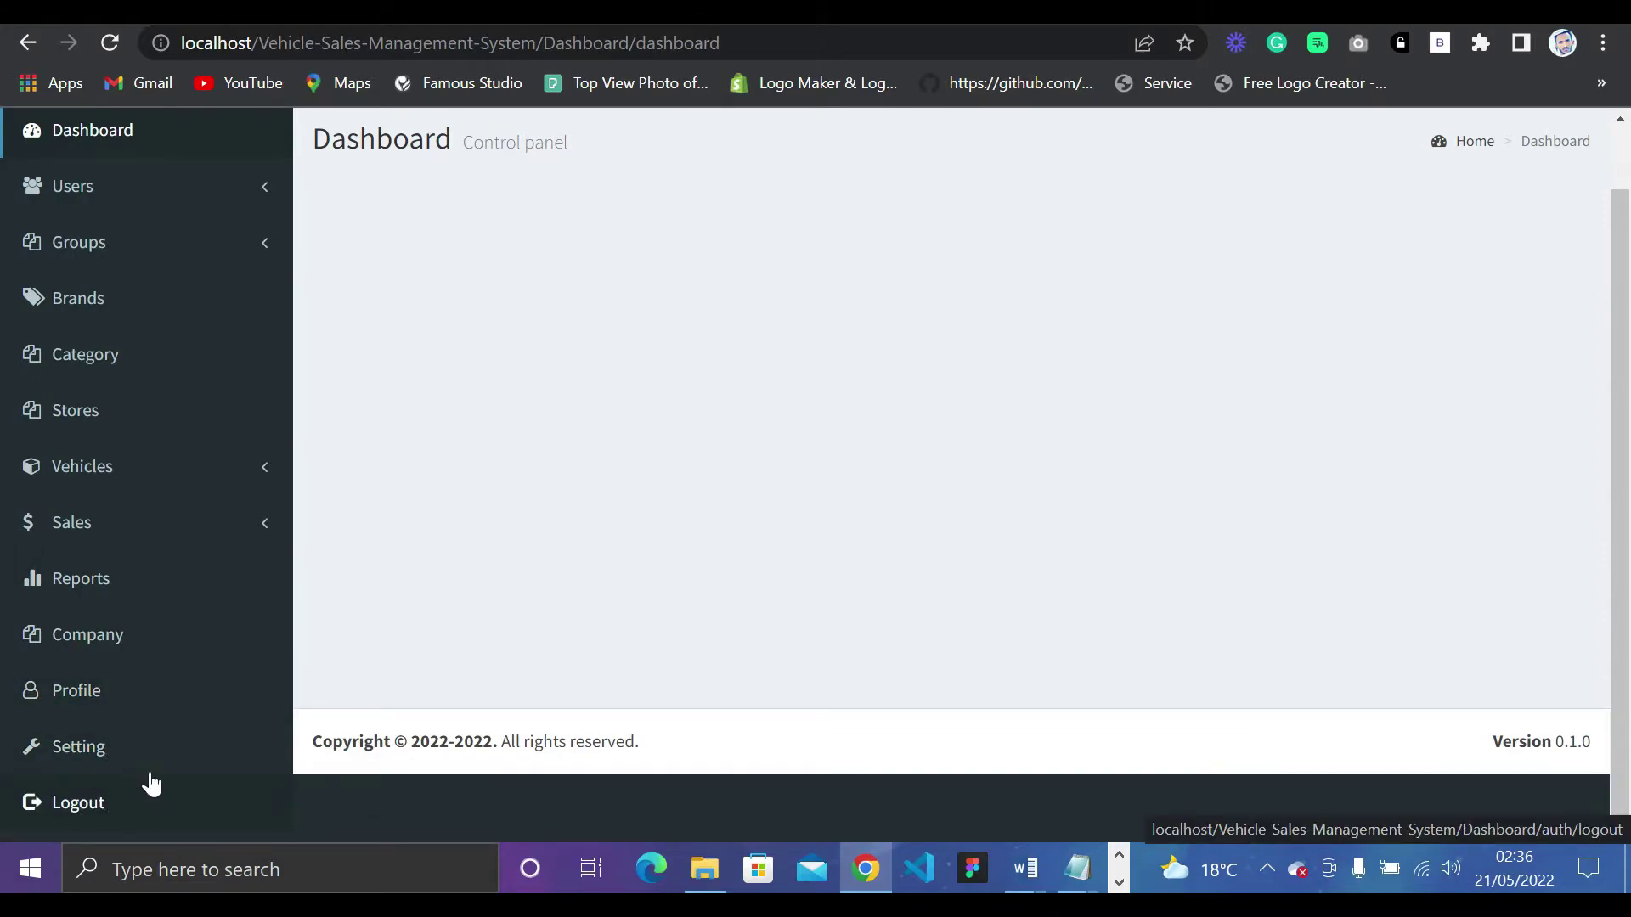
scroll(666, 571, "up", 1)
left_click(127, 210)
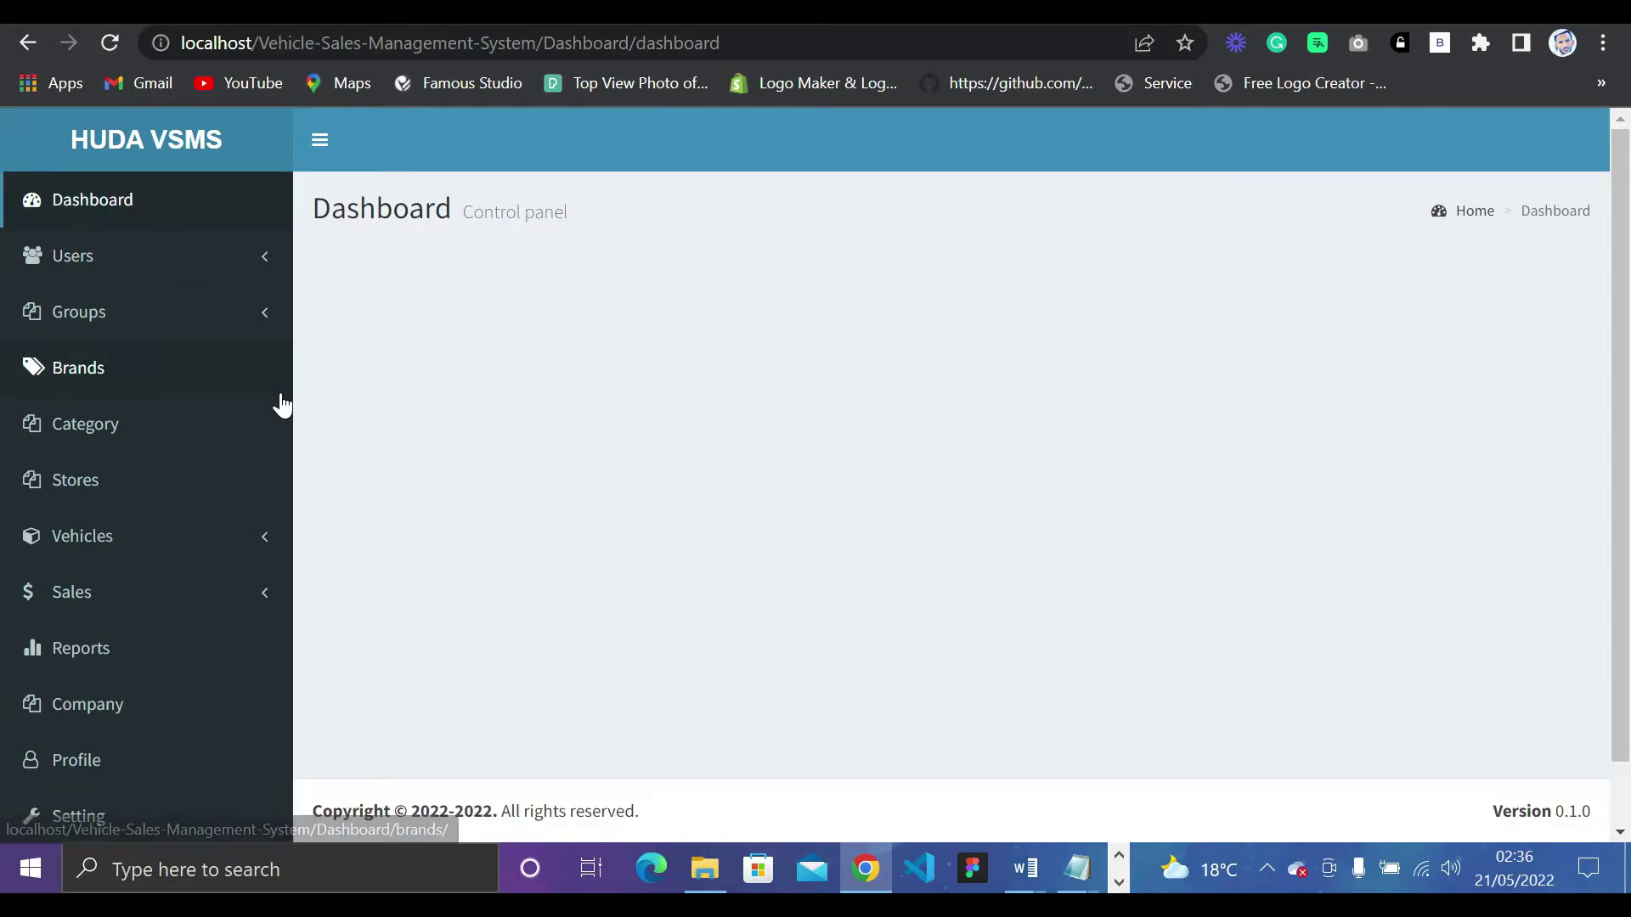
left_click(119, 271)
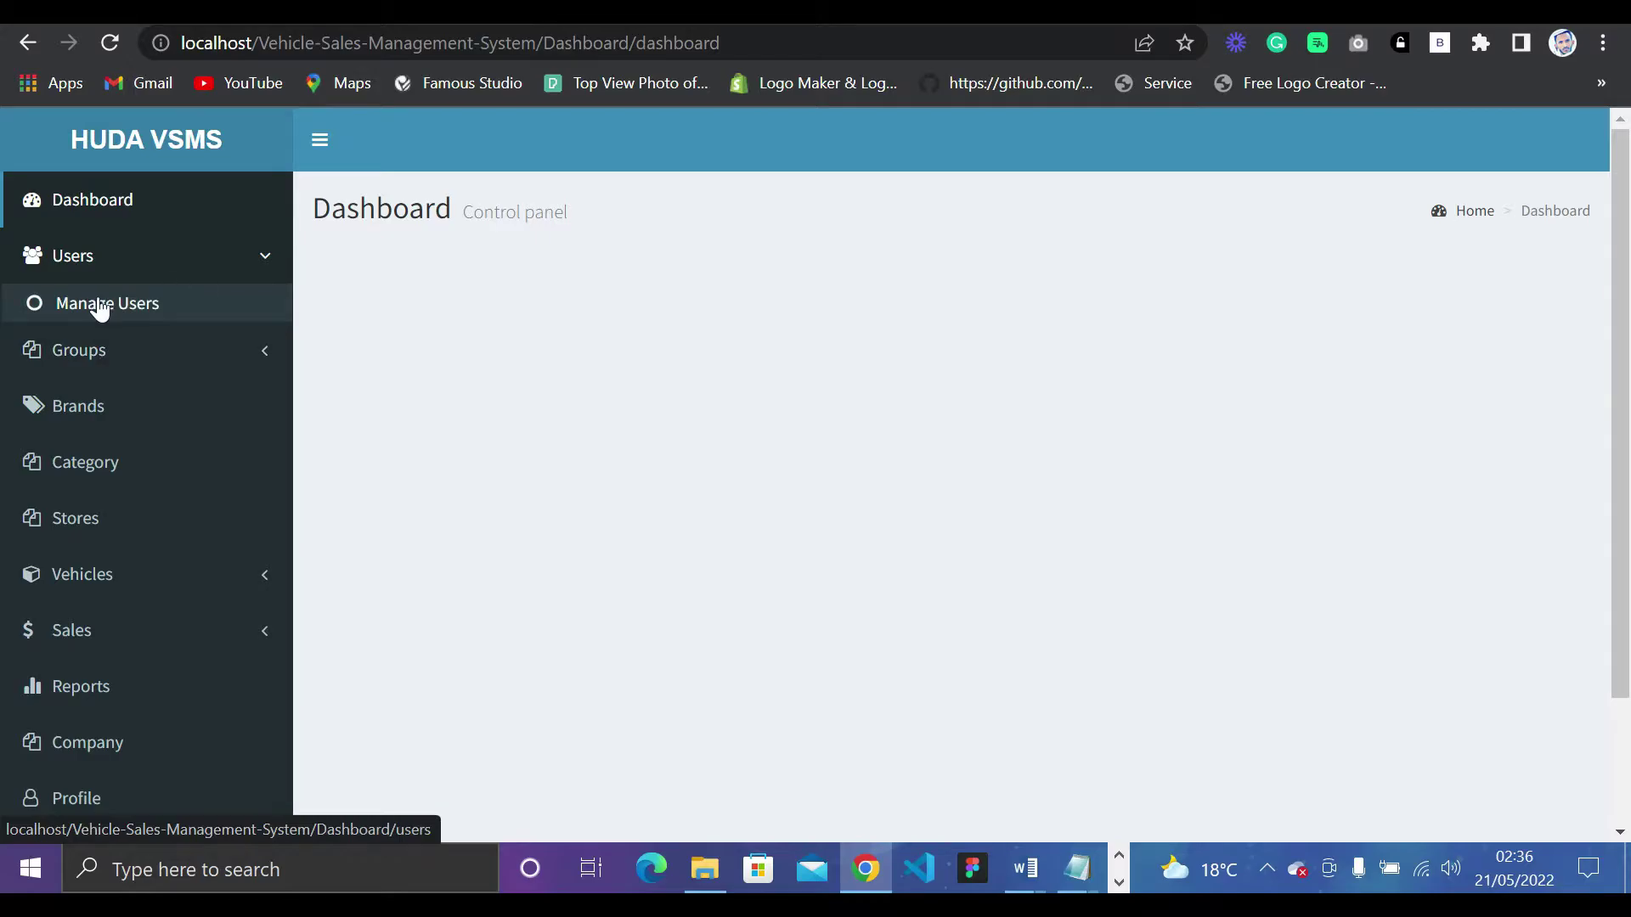
View Manage Users, expand Groups, then open Manage Brands listing Acura Autos, Audi, Ford and more.
left_click(100, 305)
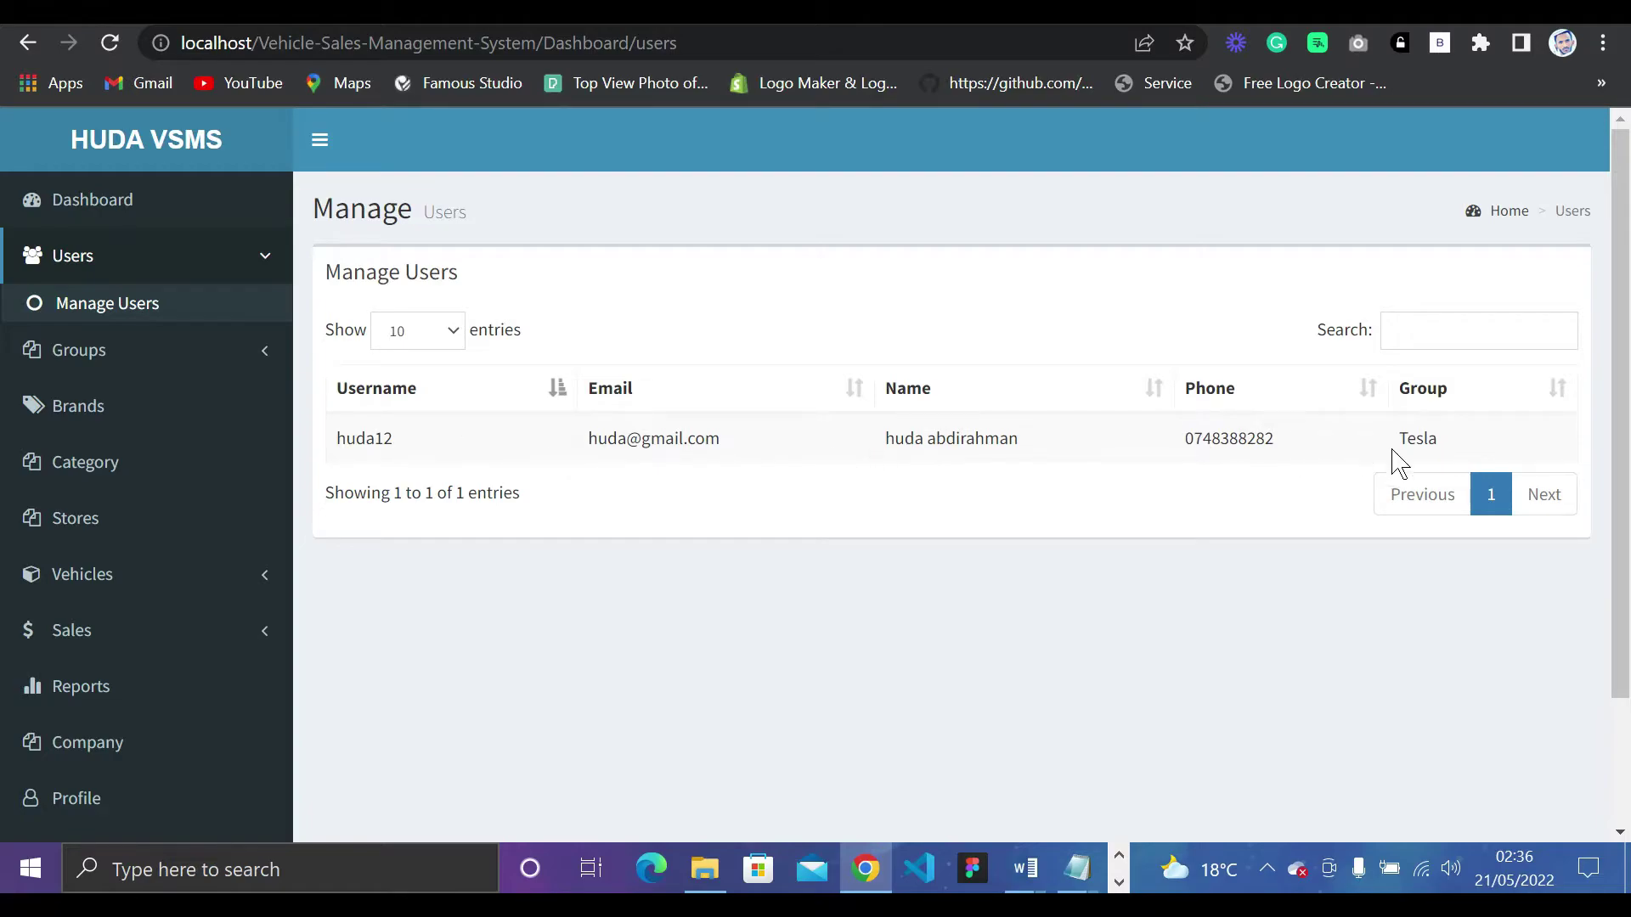
left_click(90, 358)
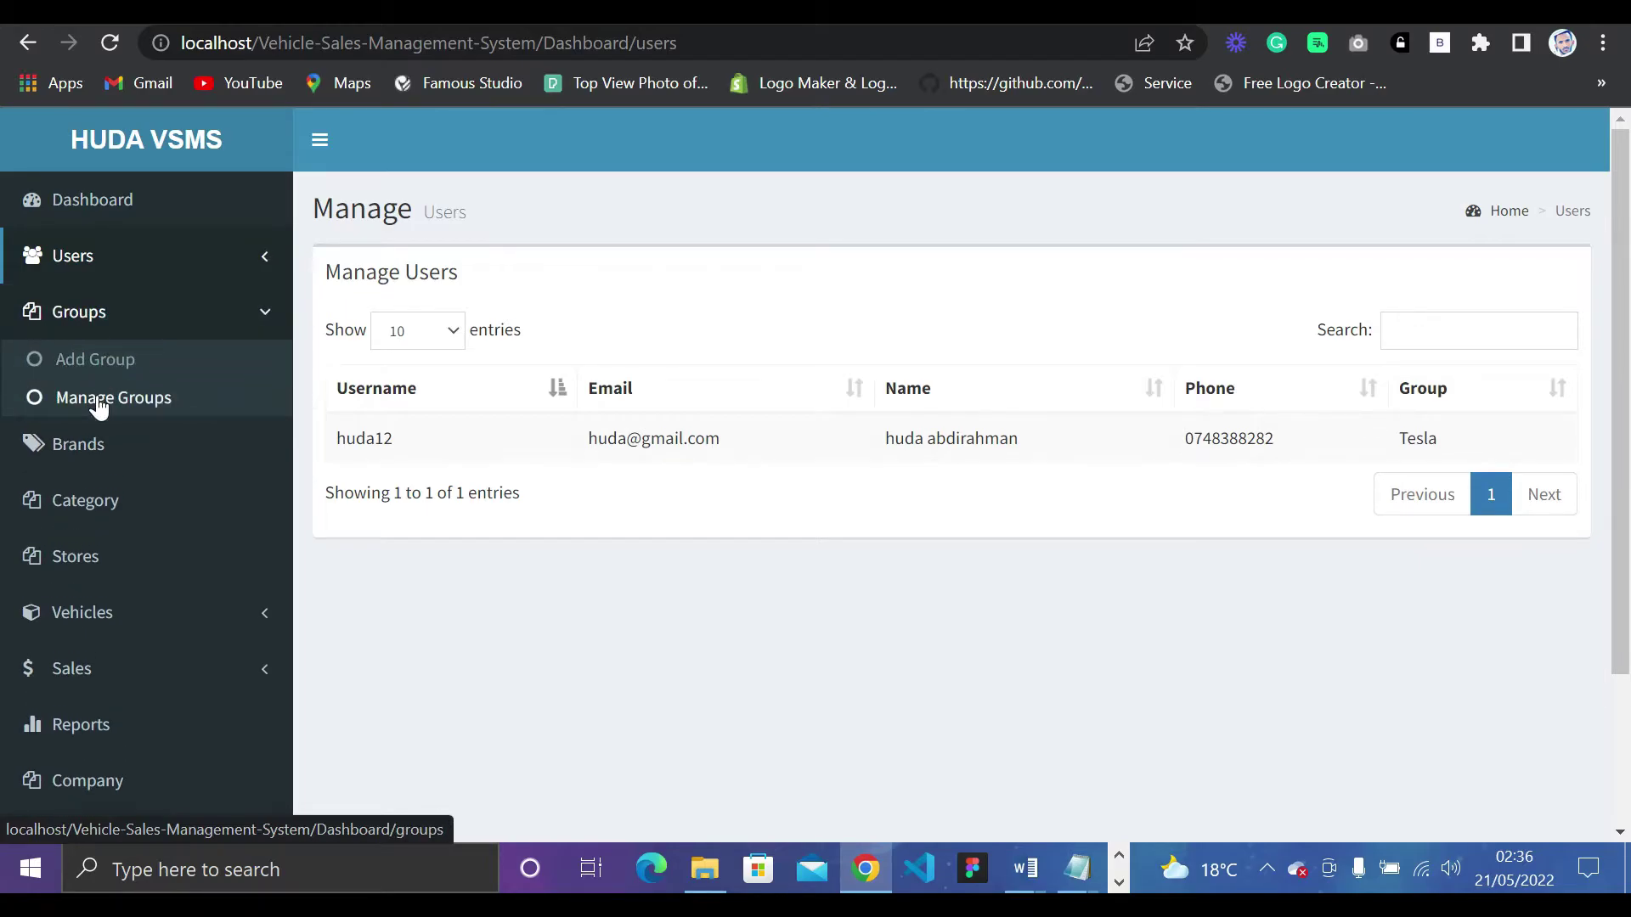
left_click(96, 445)
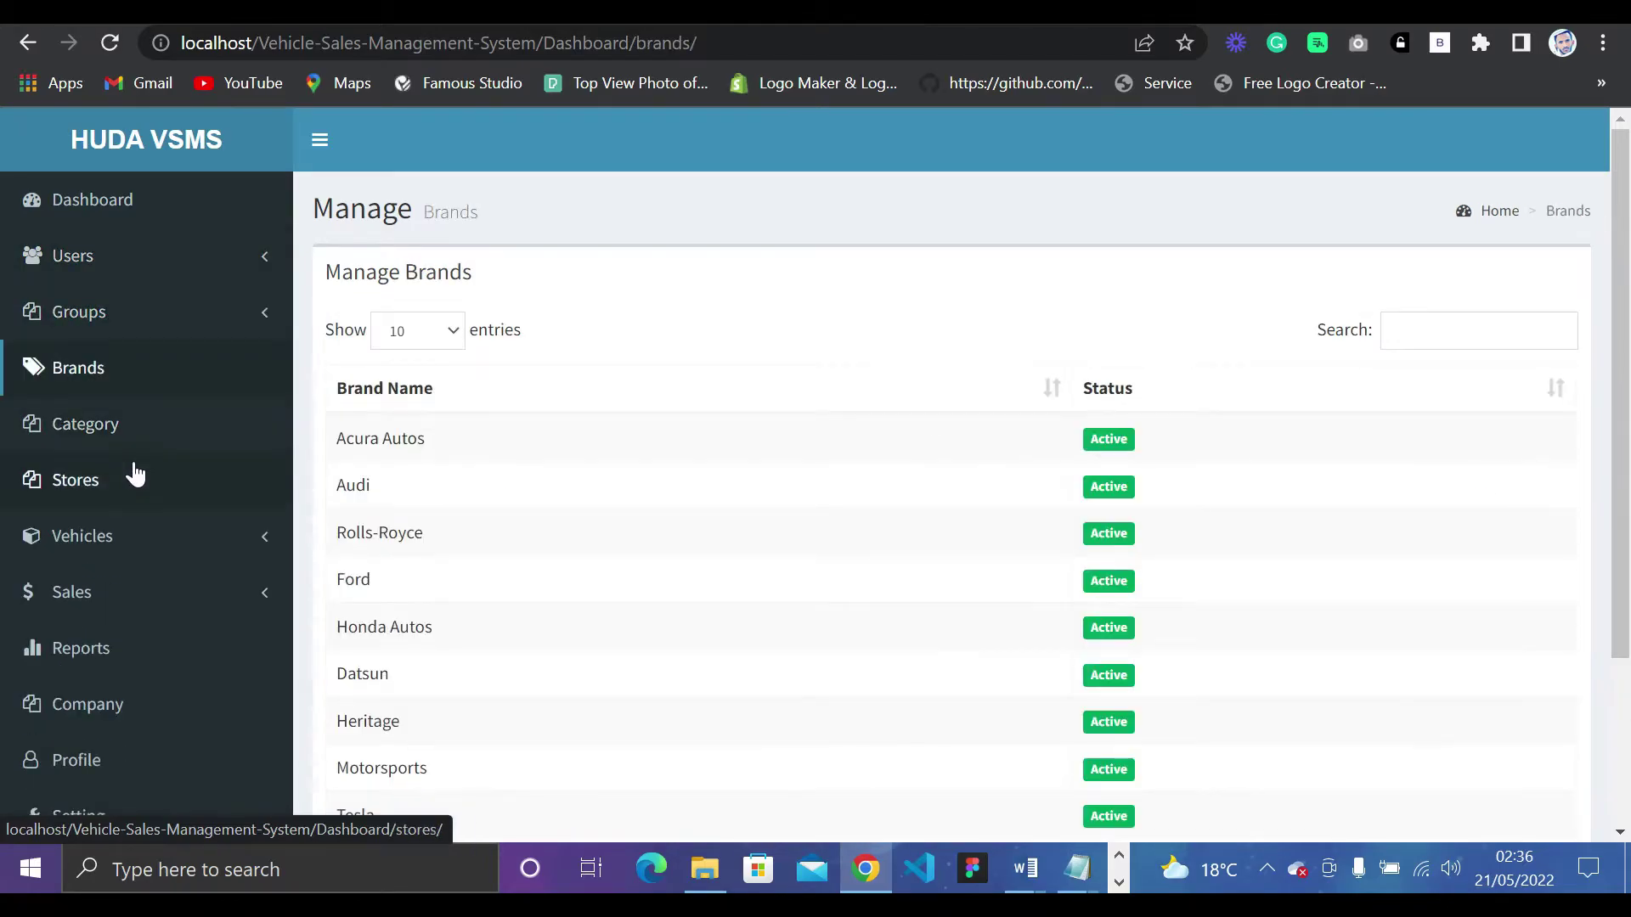
Scroll through the Manage Brands table.
scroll(684, 575, "down", 3)
scroll(686, 579, "up", 3)
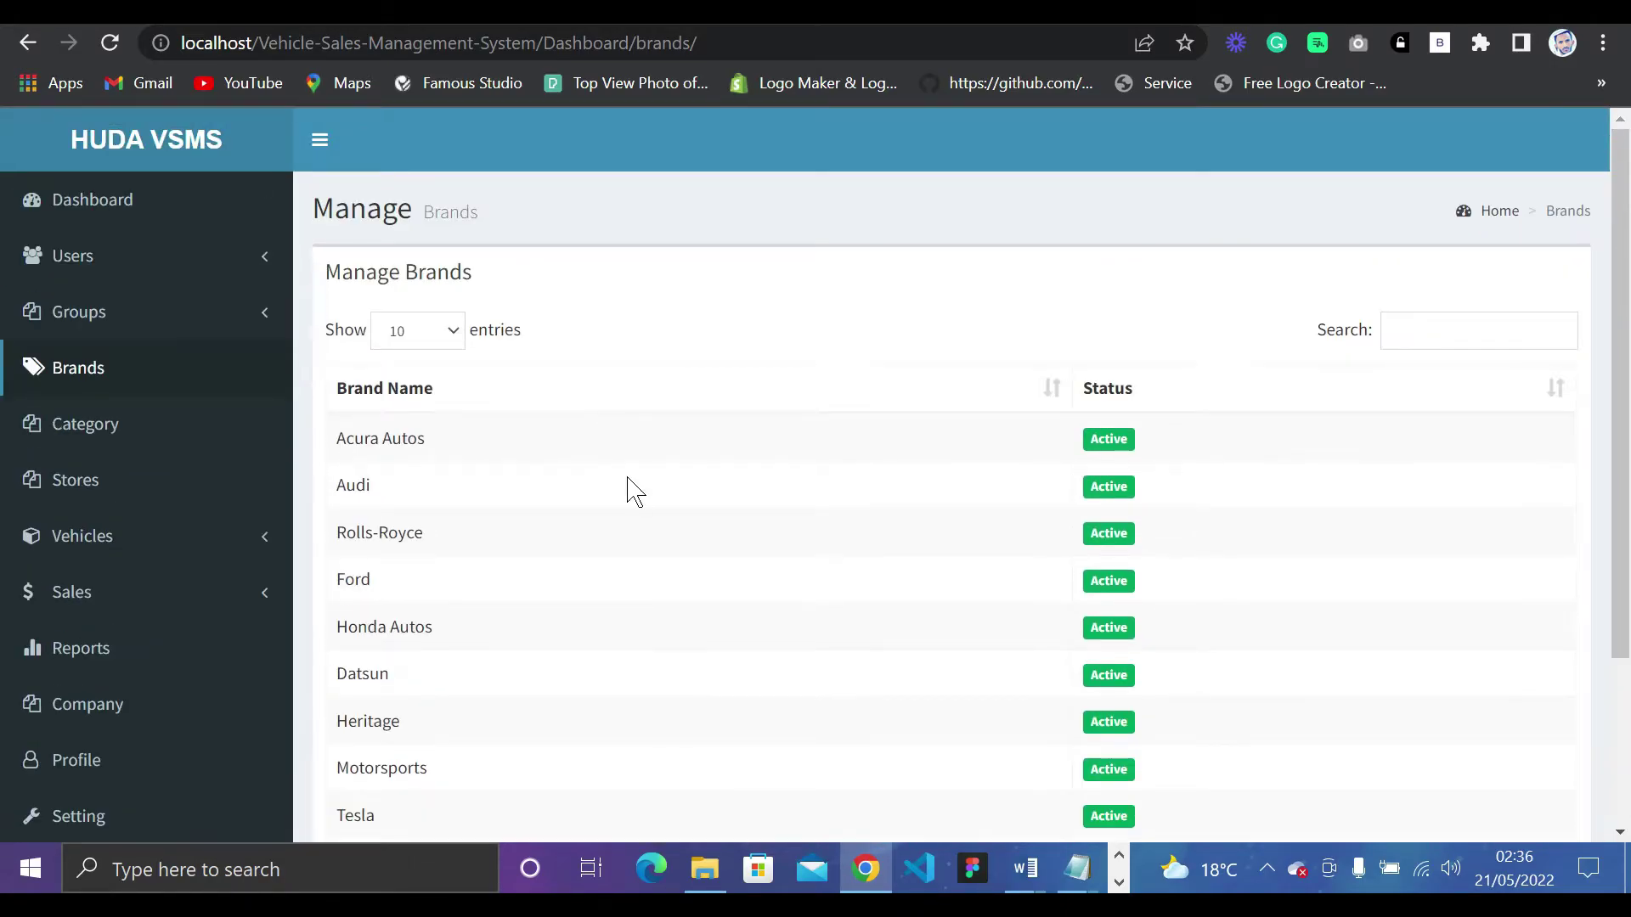
scroll(648, 550, "down", 3)
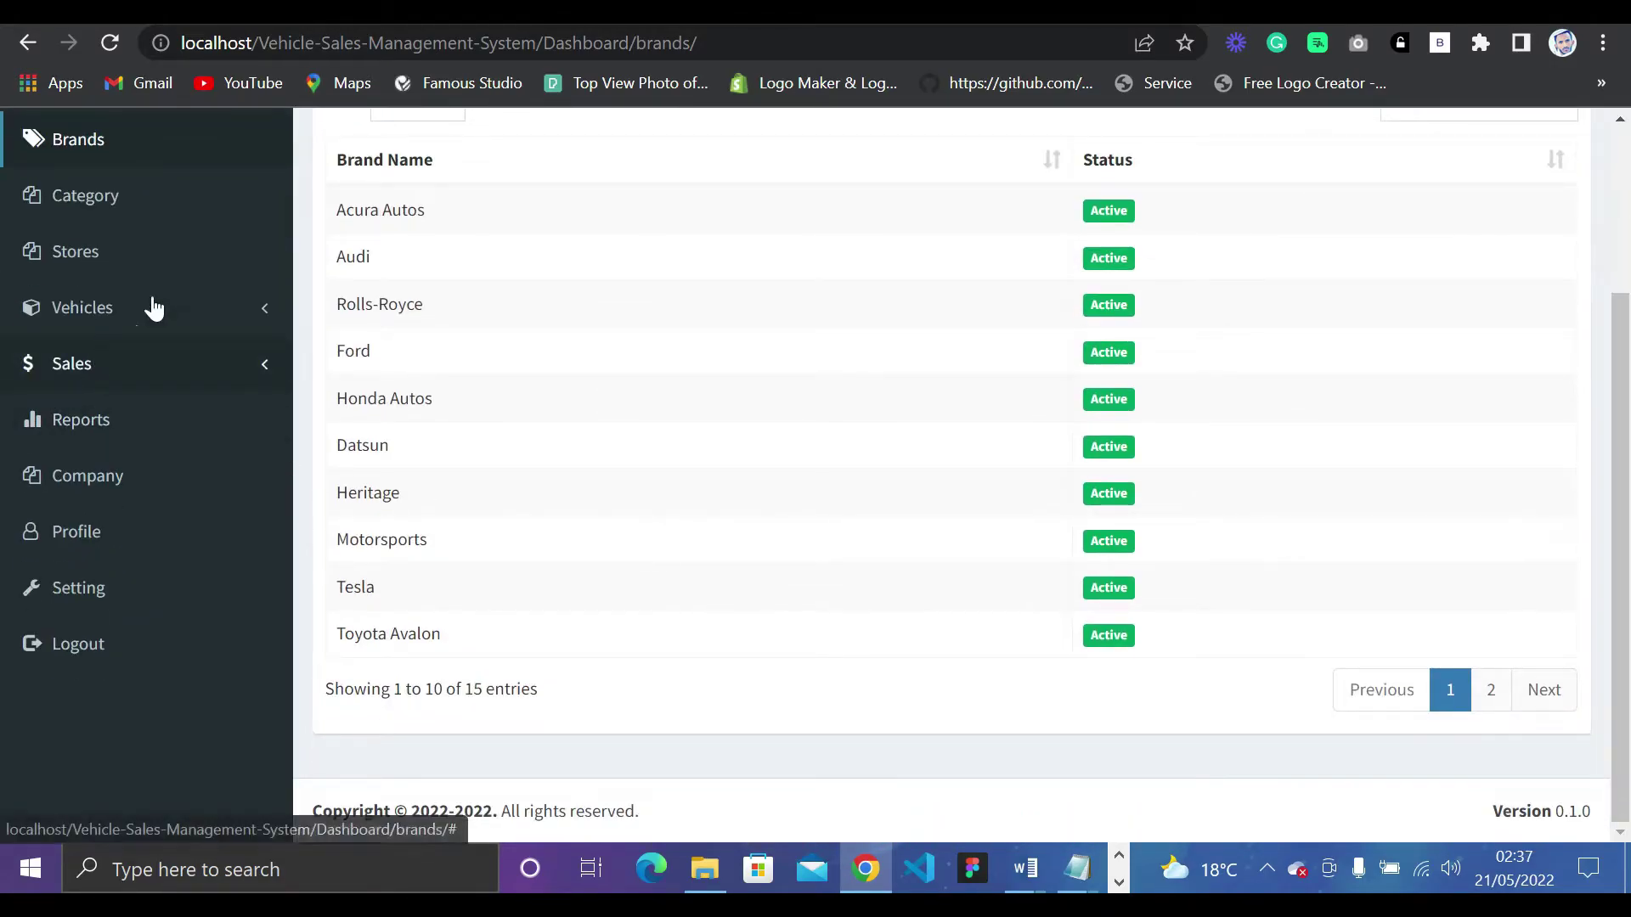
scroll(422, 499, "up", 3)
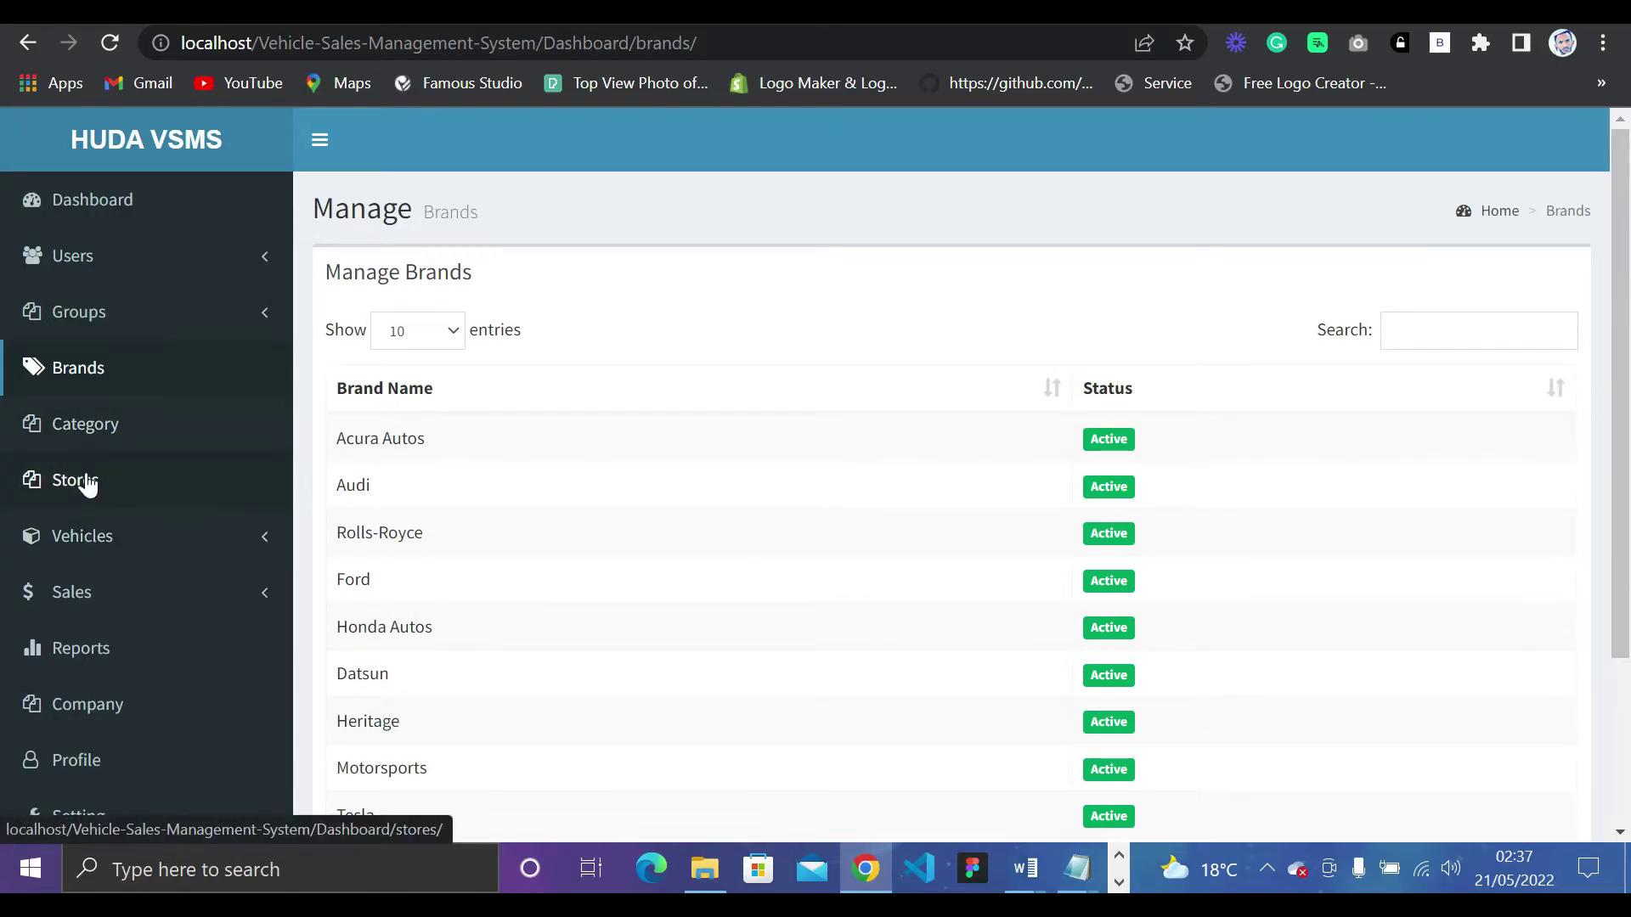
Open Manage Vehicles and scroll through all nine vehicles, including Volvo Bus and Ferrari.
left_click(102, 542)
left_click(111, 584)
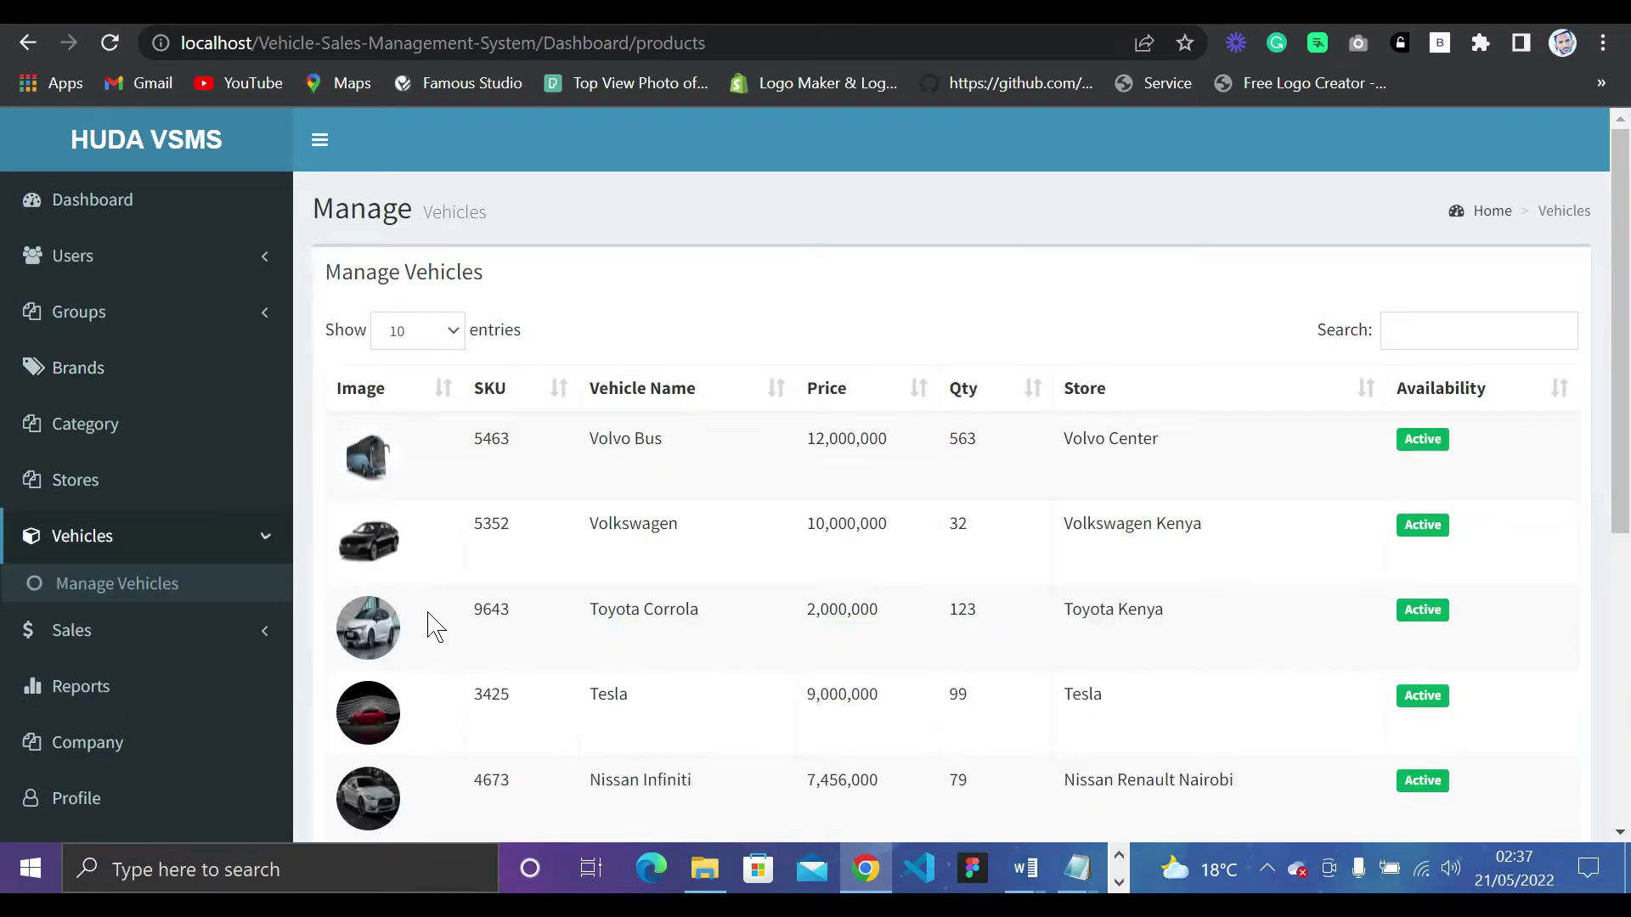
scroll(473, 655, "down", 4)
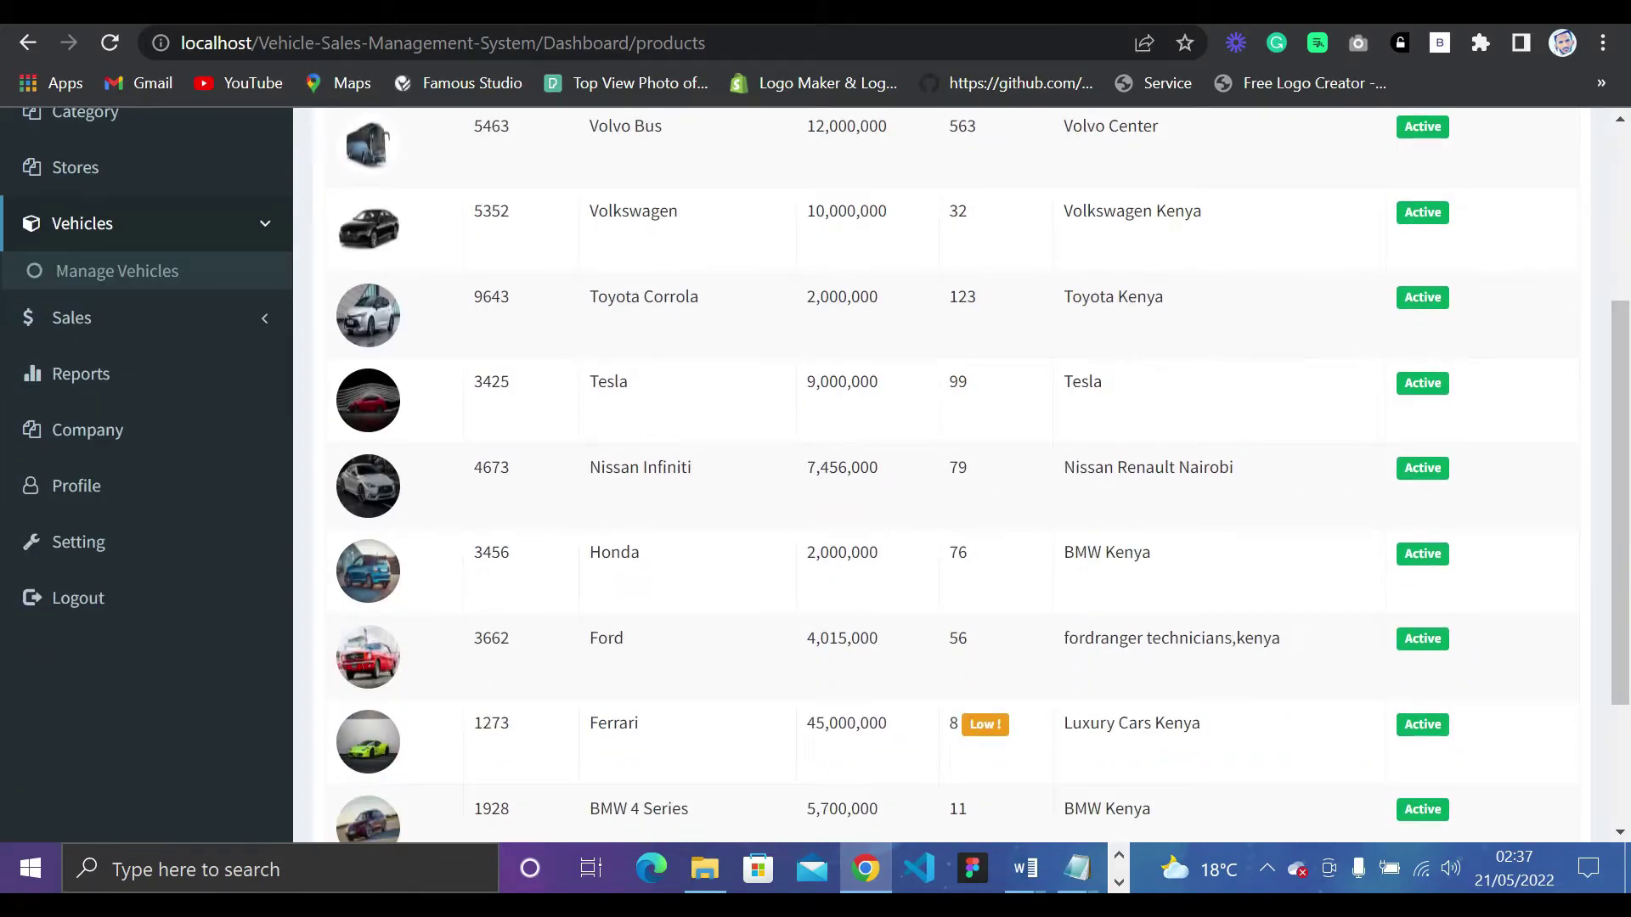
scroll(466, 490, "up", 3)
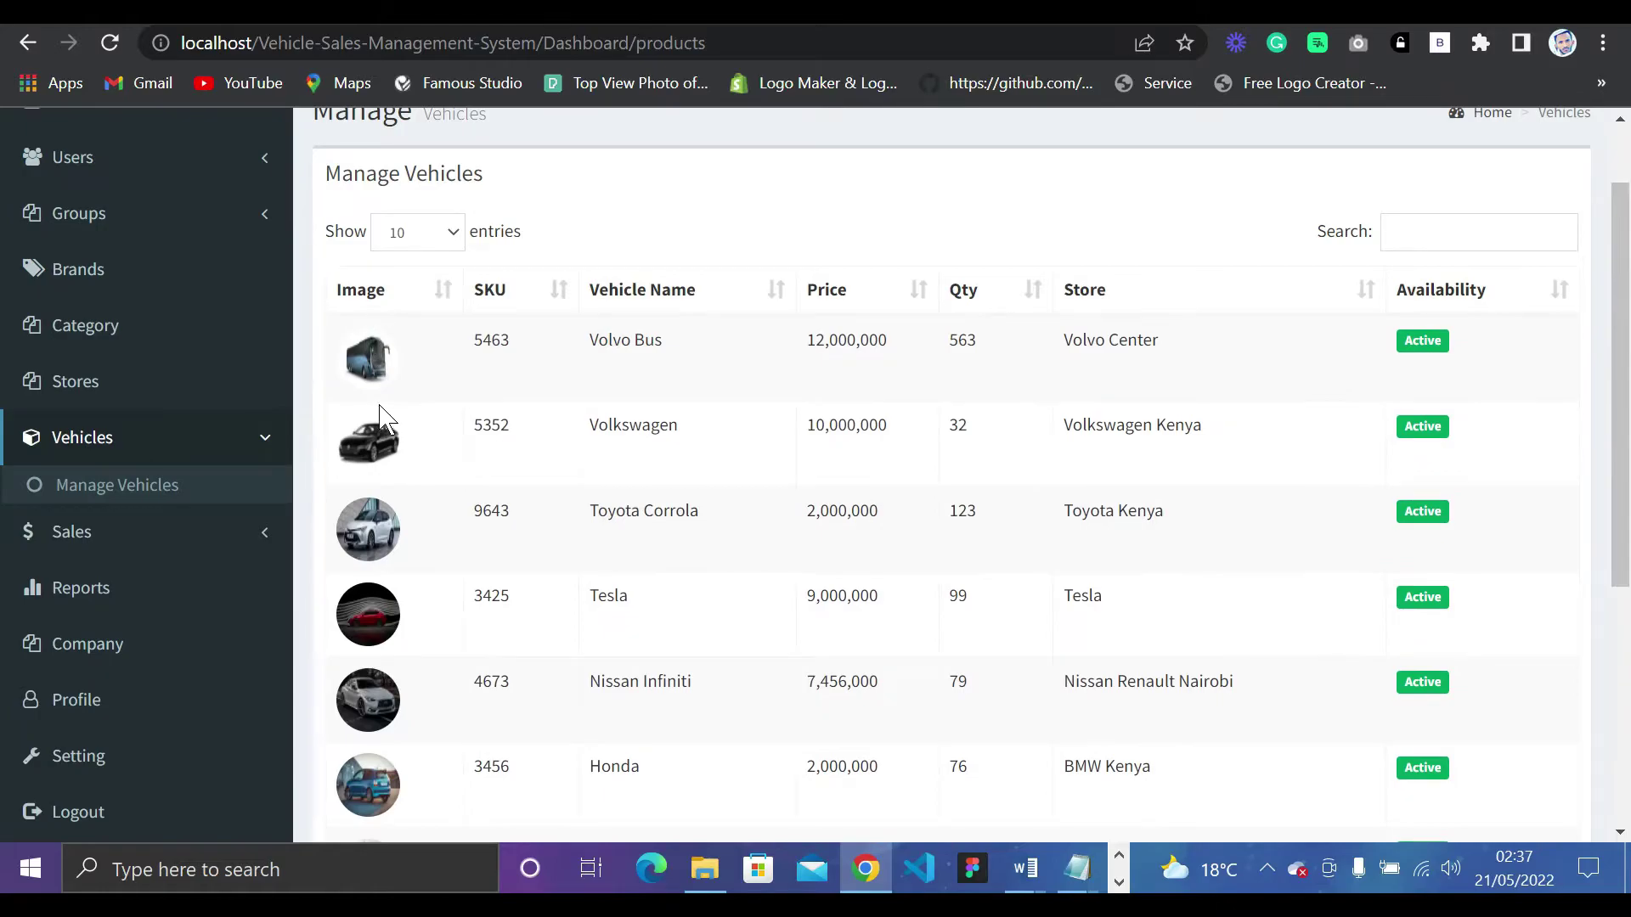
scroll(380, 416, "down", 3)
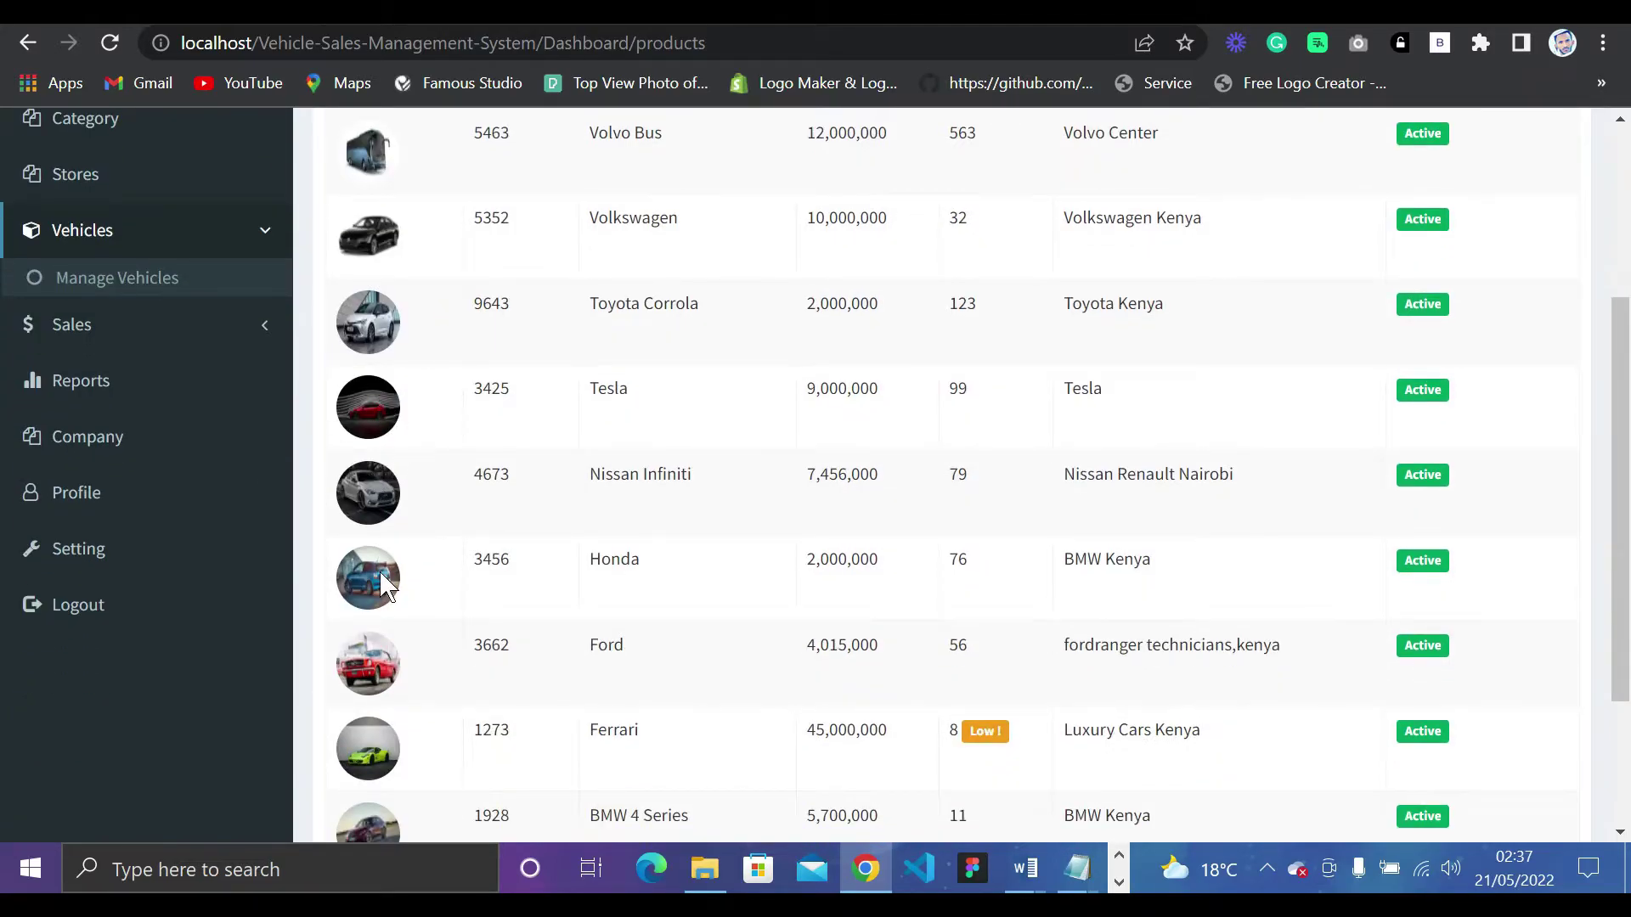
scroll(391, 595, "down", 3)
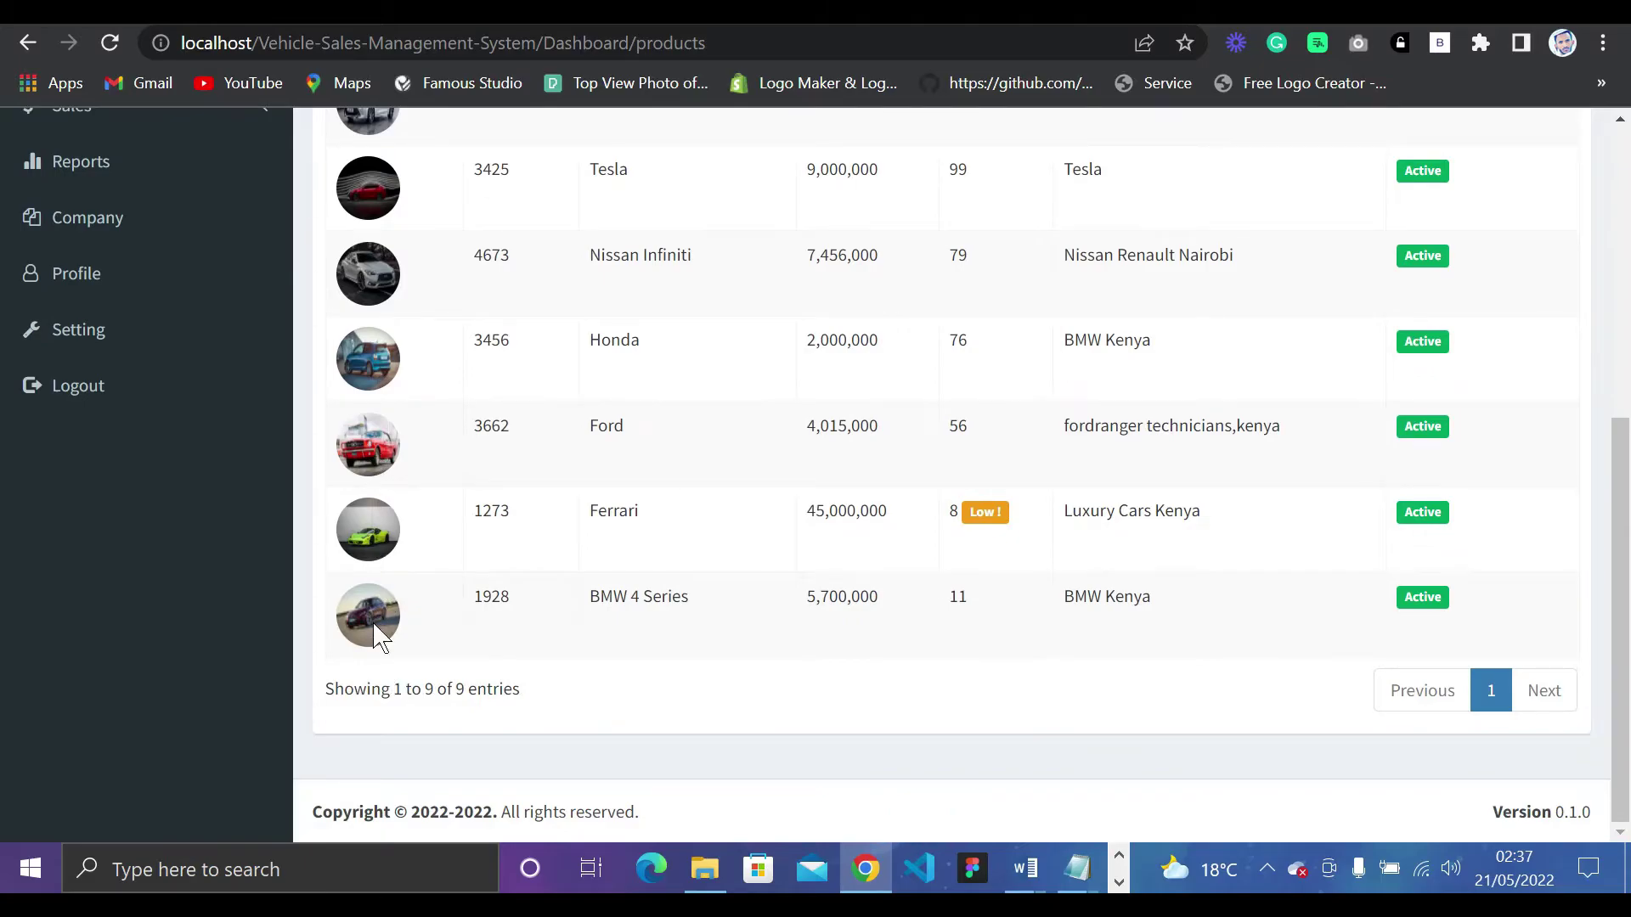
scroll(368, 624, "up", 7)
scroll(582, 492, "down", 1)
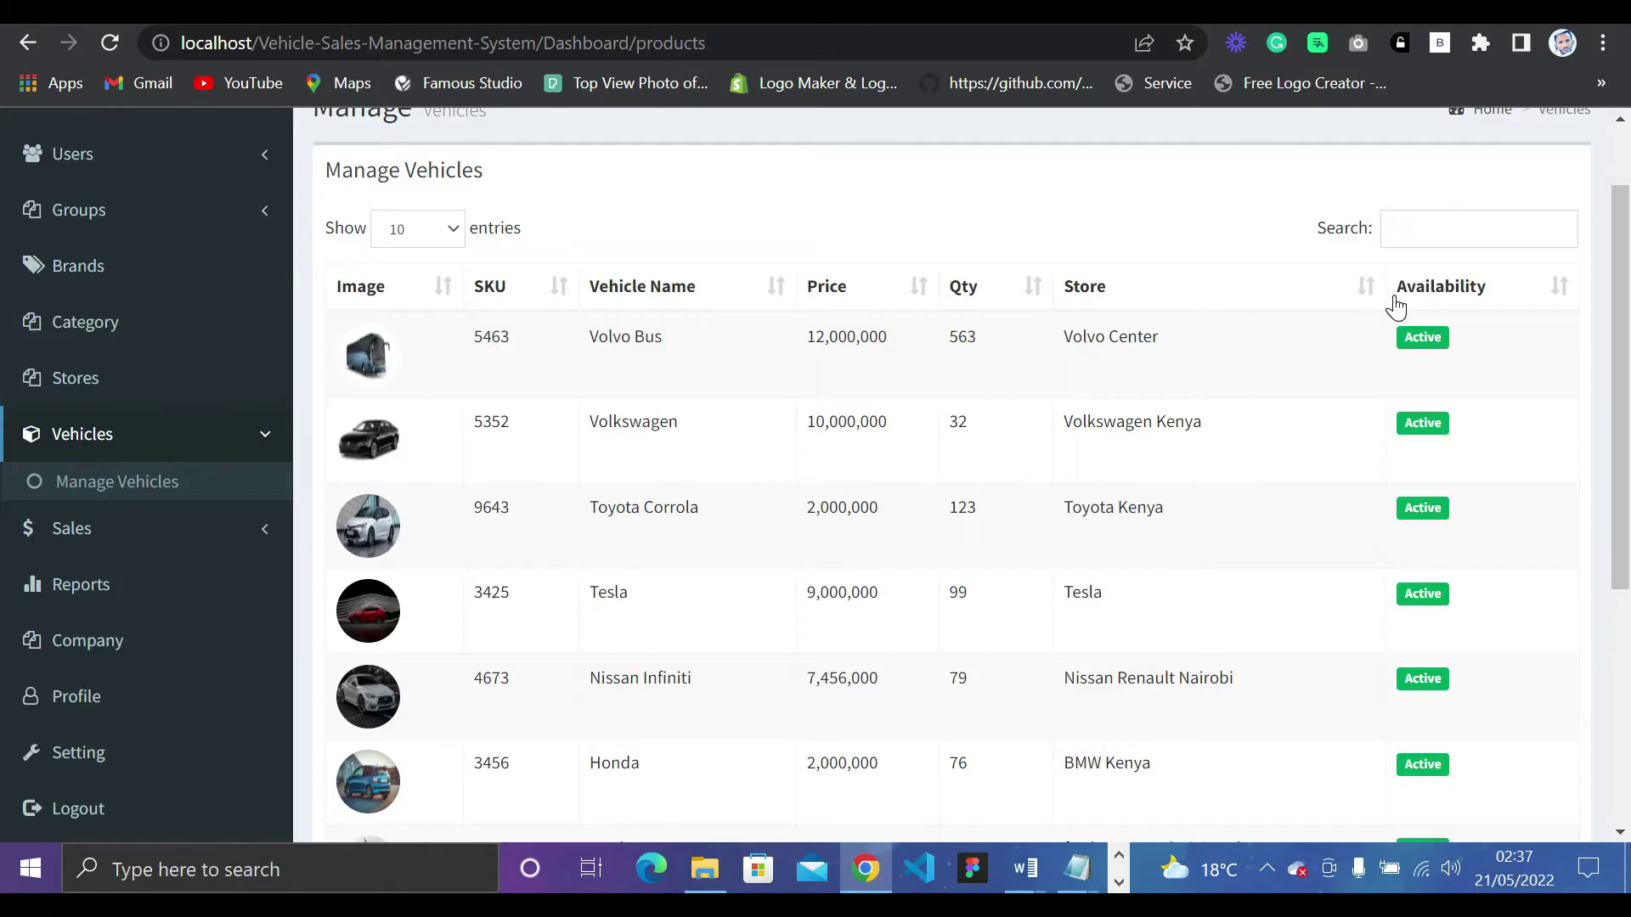
scroll(1354, 589, "down", 3)
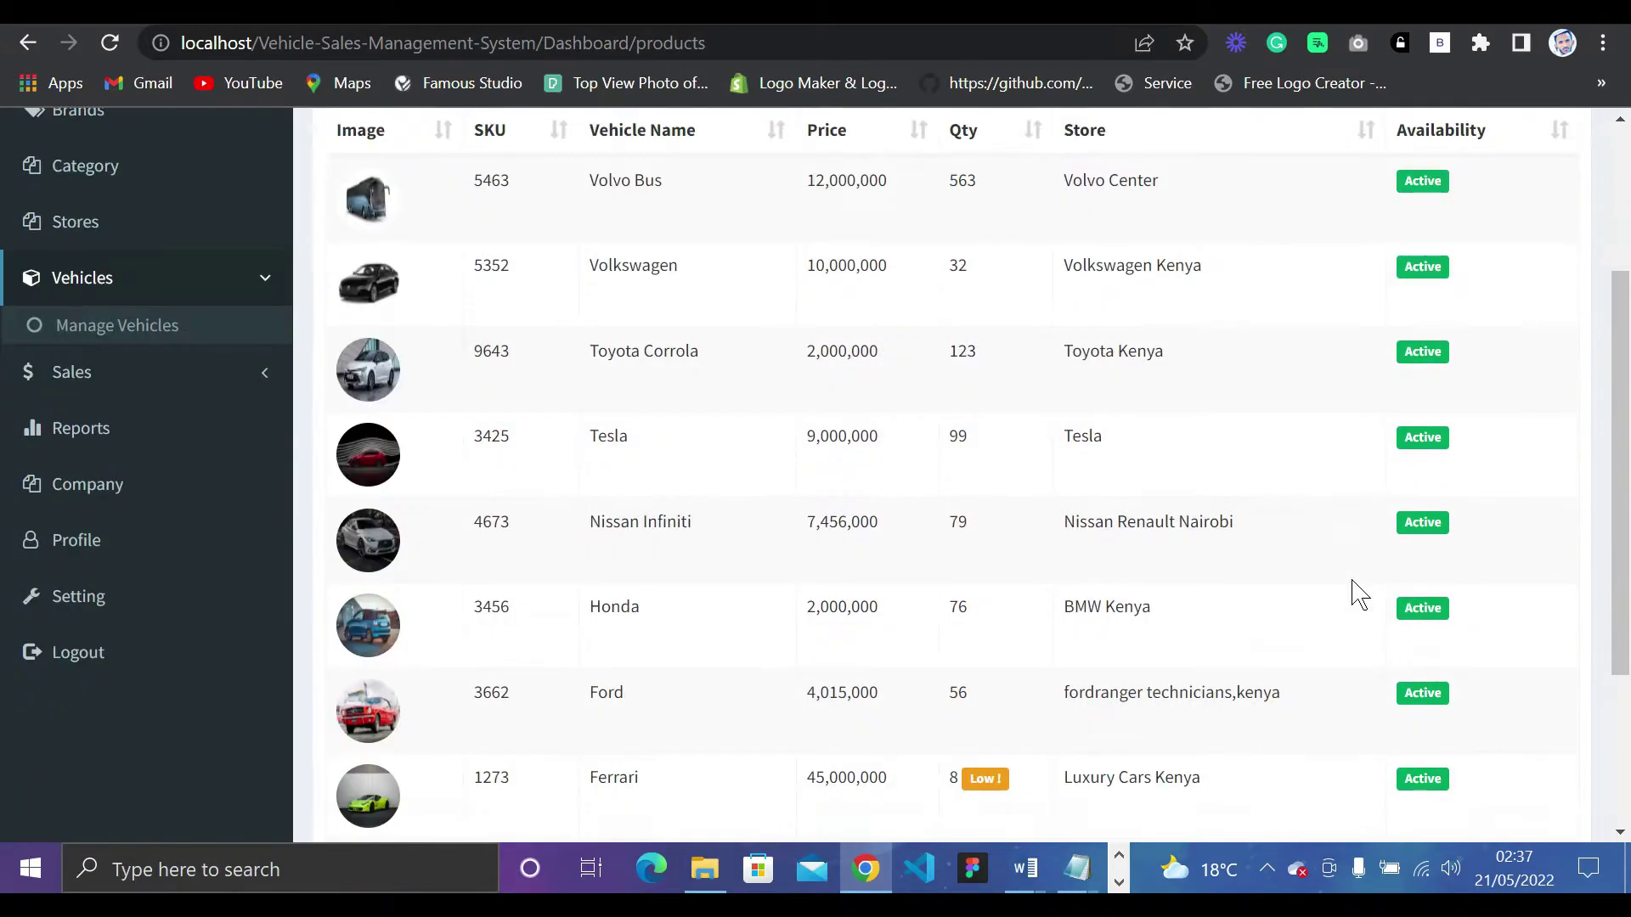
scroll(969, 612, "up", 5)
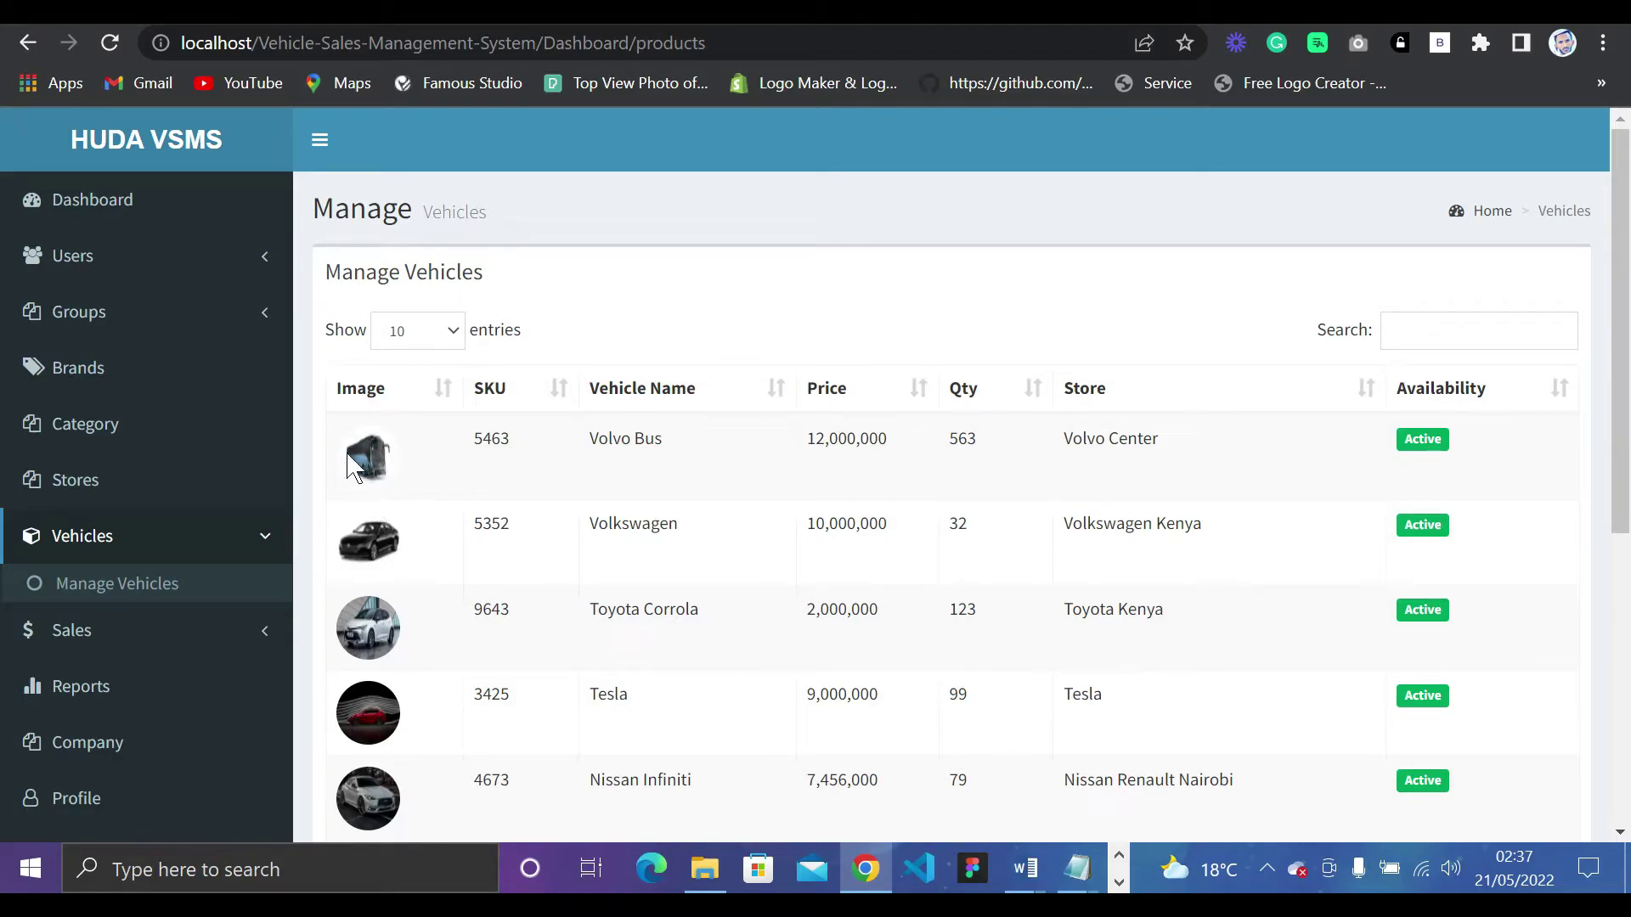
scroll(89, 561, "down", 2)
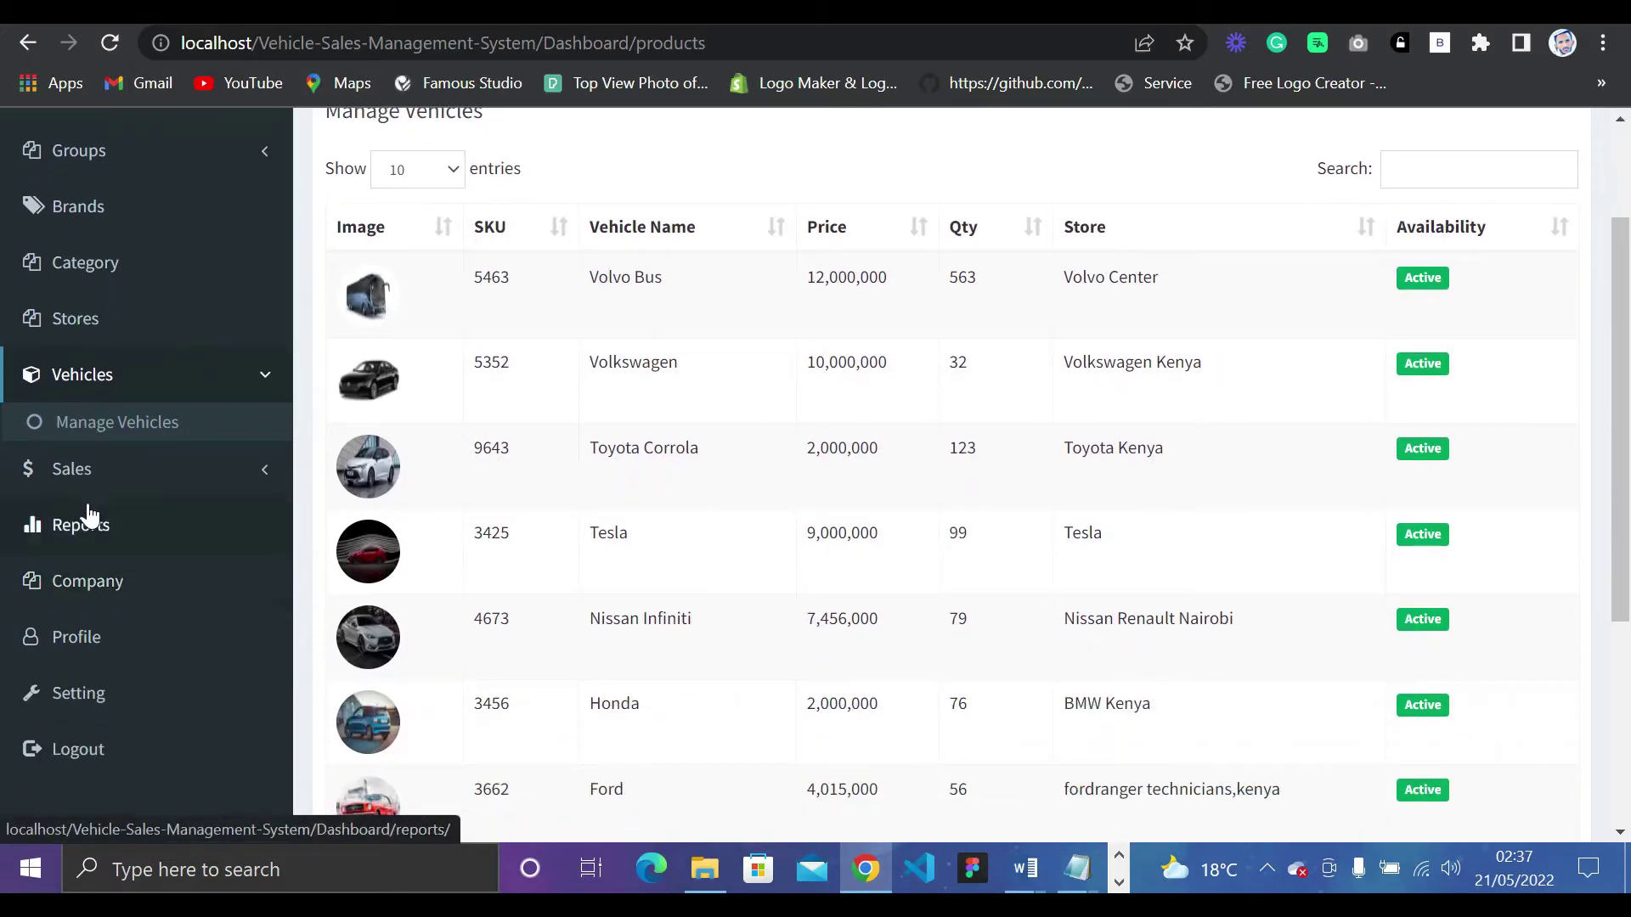
Preview the printable invoice for the single paid sale in Manage Sales, then cancel printing.
left_click(97, 478)
left_click(104, 481)
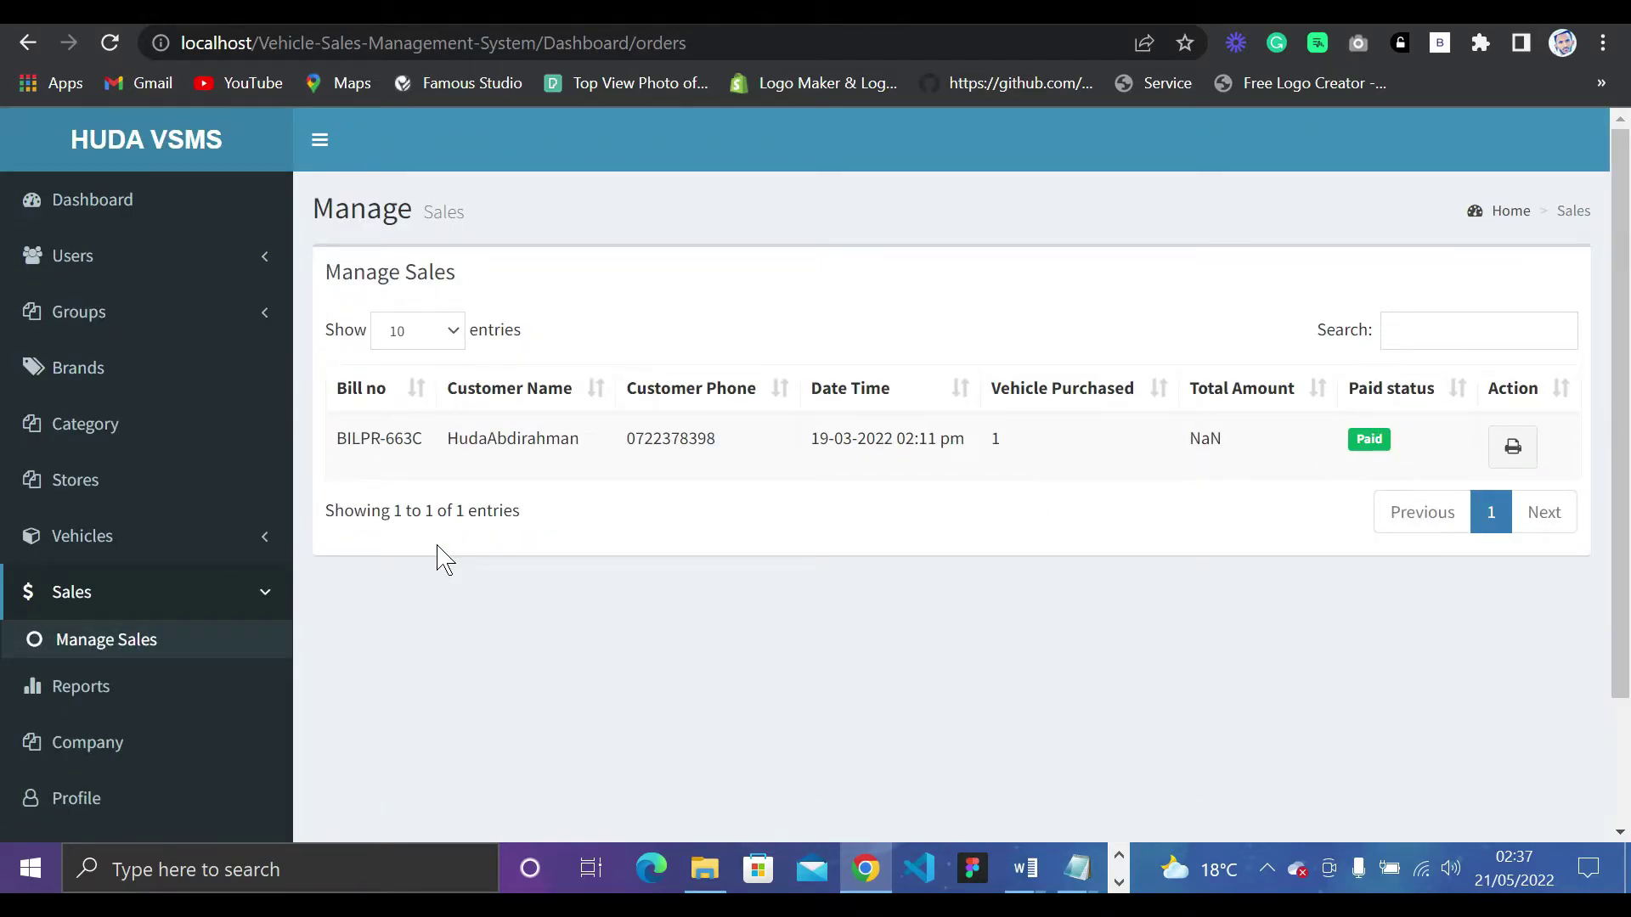
left_click(1513, 447)
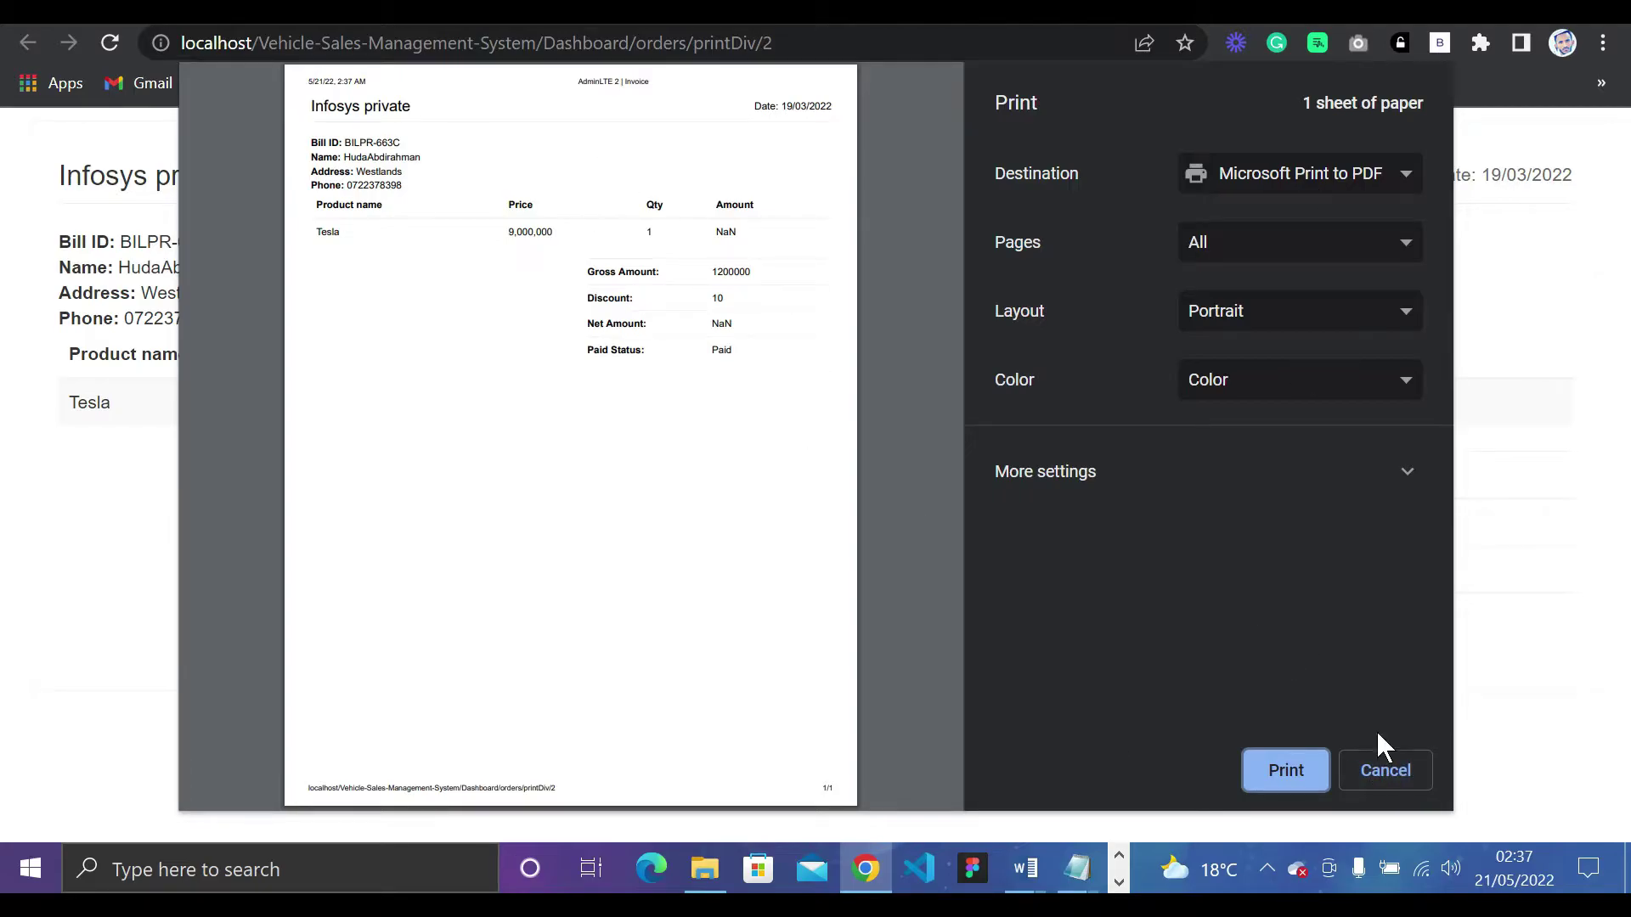
left_click(1384, 770)
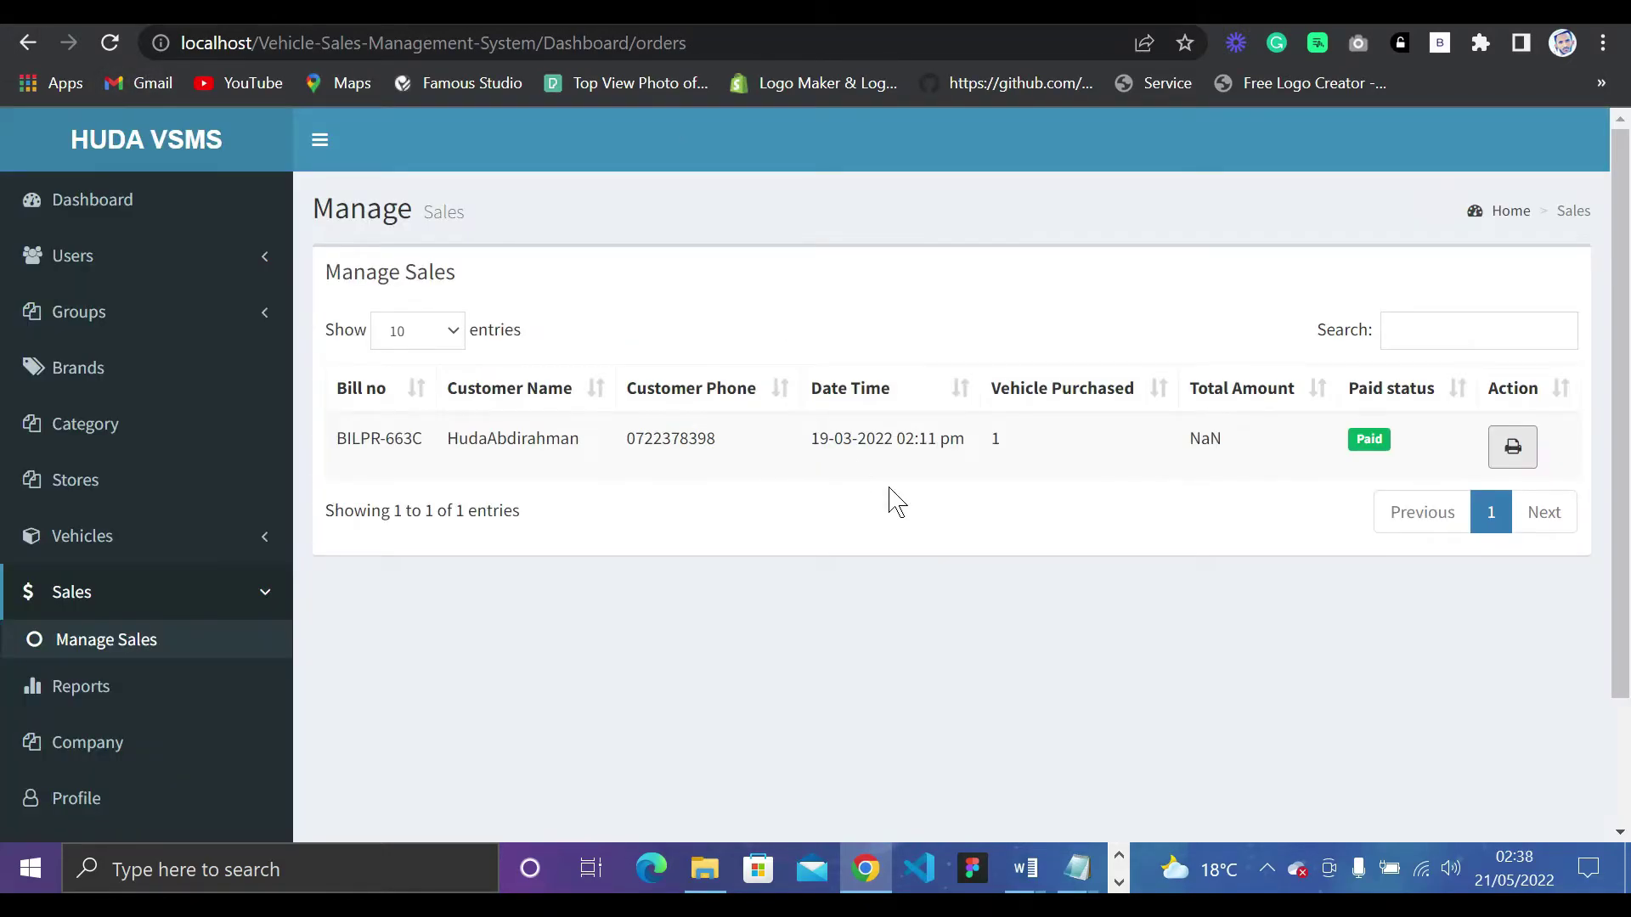
Check the employee account details in the Notepad readme, then return to the browser's Reports page.
mouse_move(1074, 868)
left_click(1237, 767)
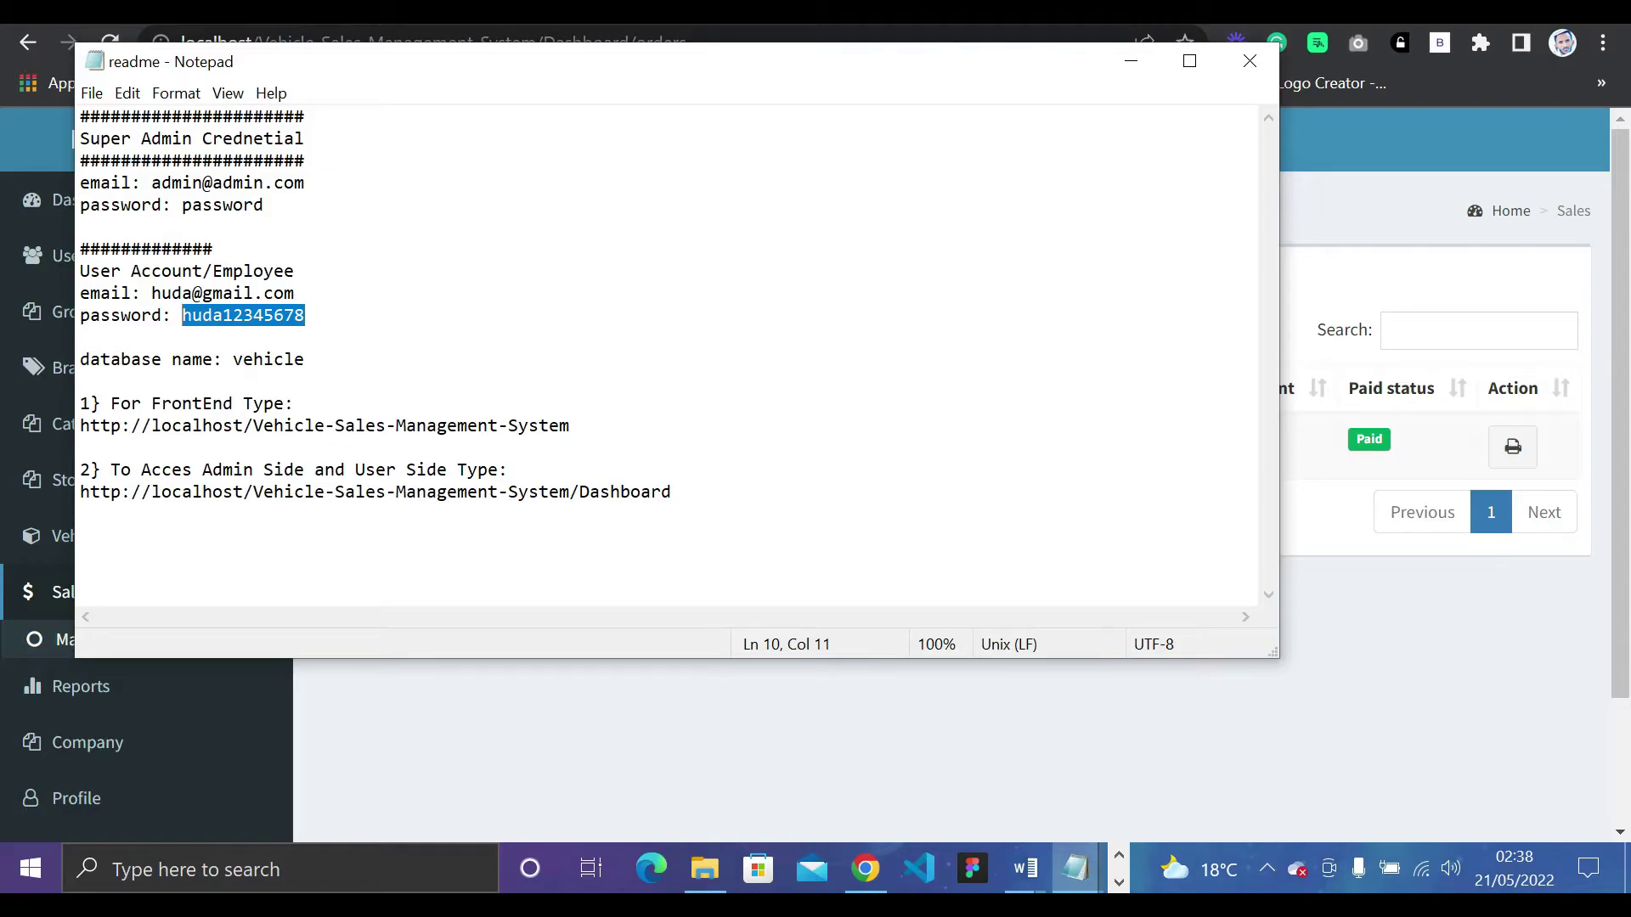
left_click_drag(295, 271, 100, 271)
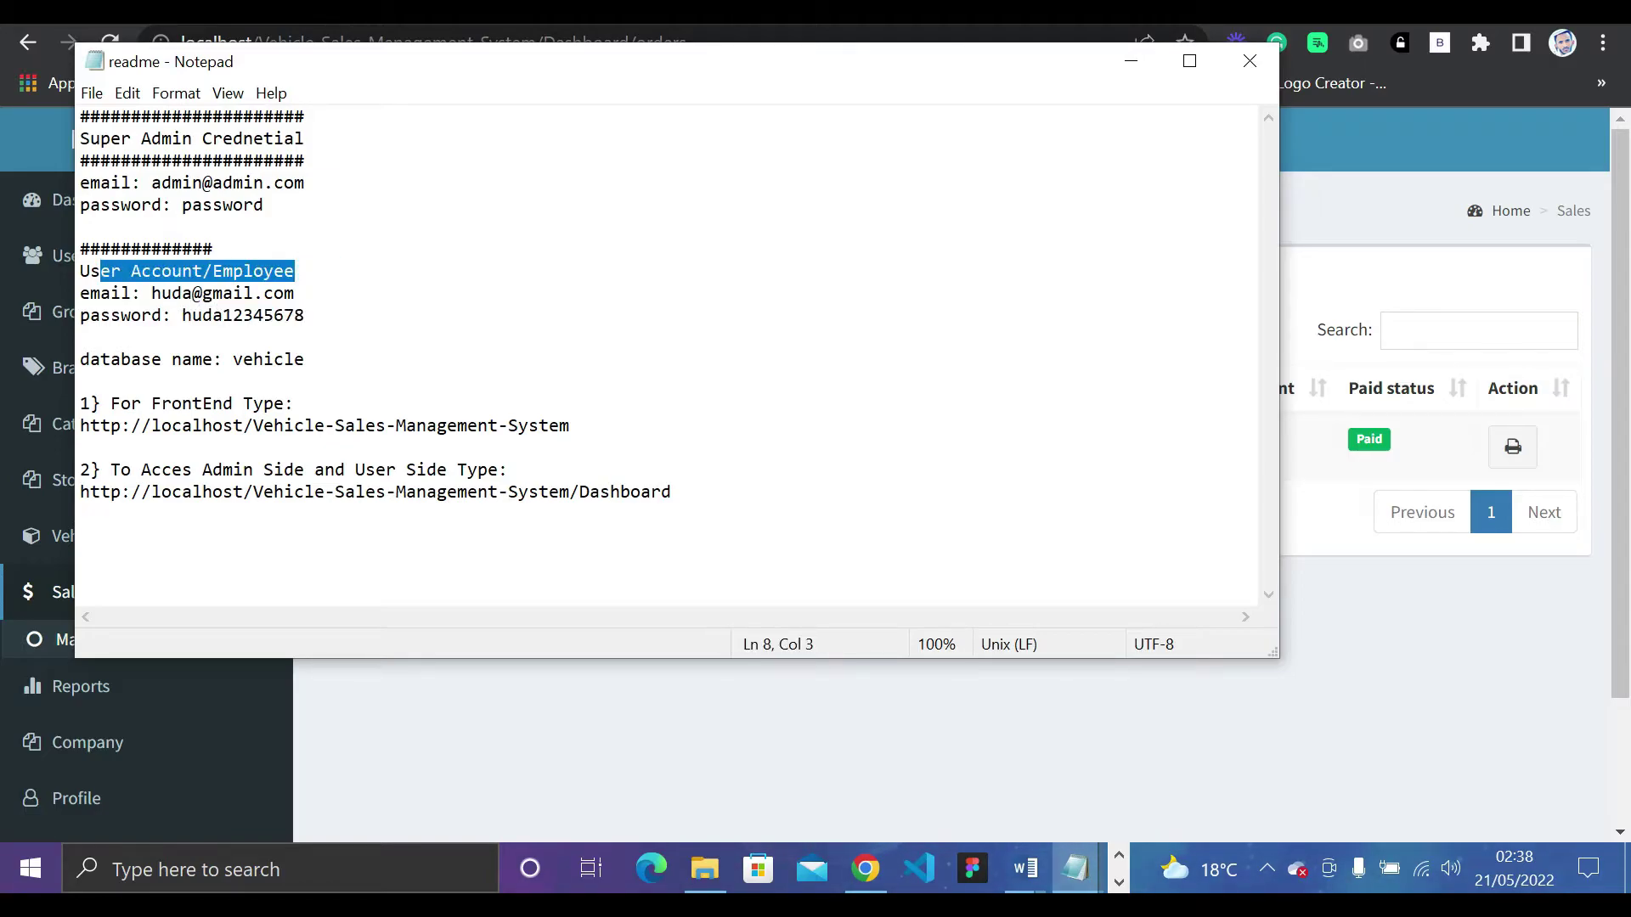
left_click(809, 736)
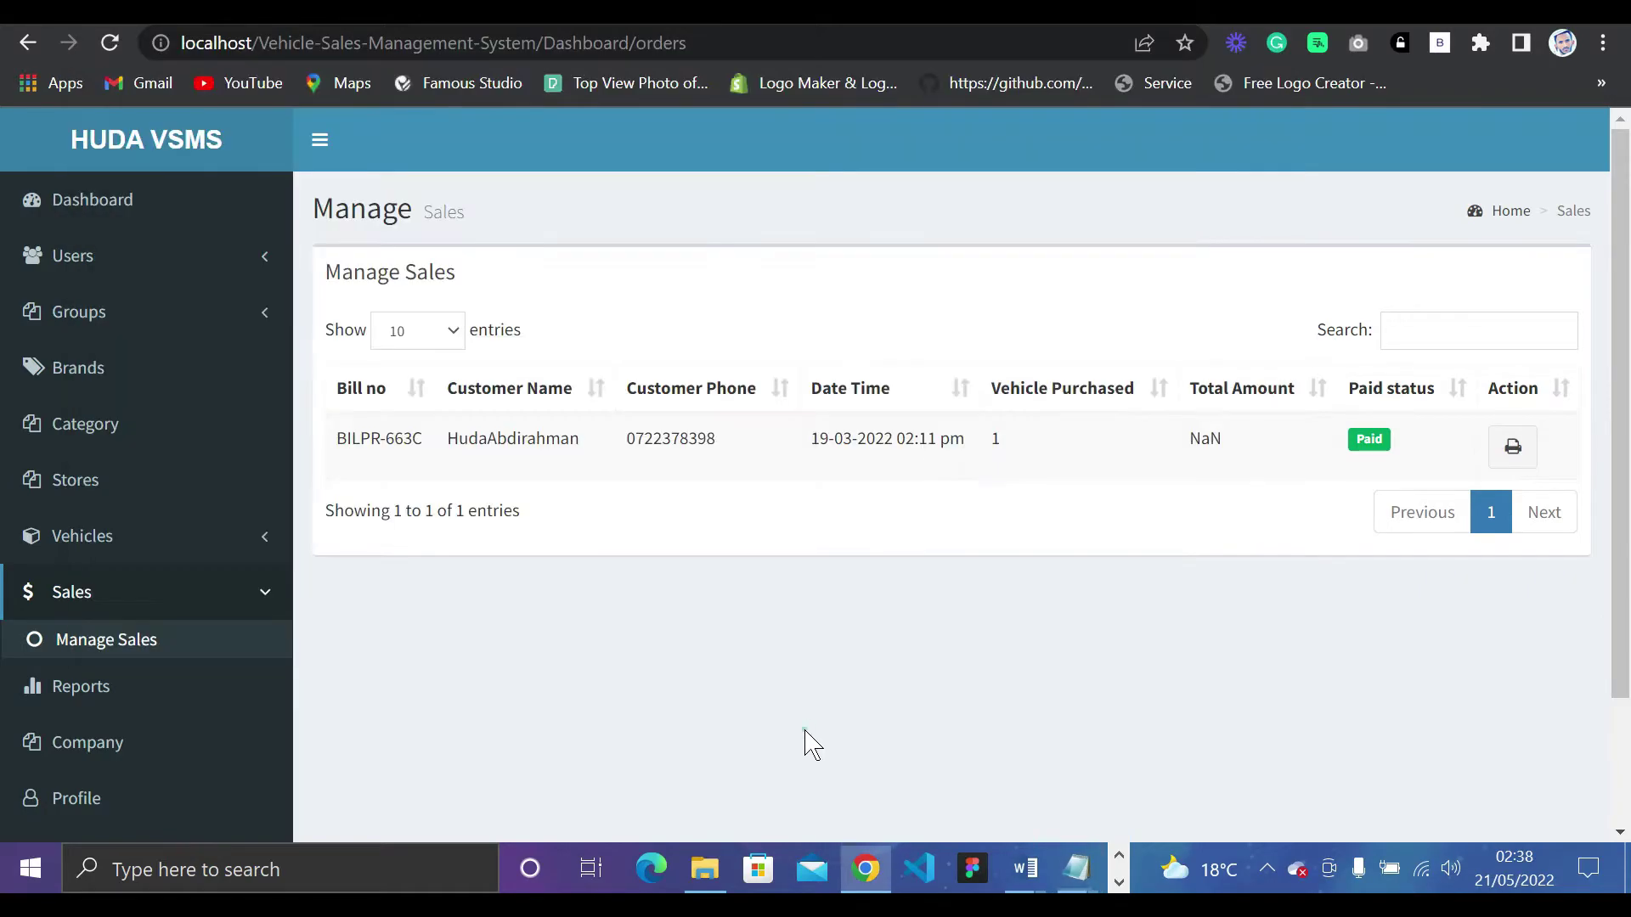
left_click(89, 693)
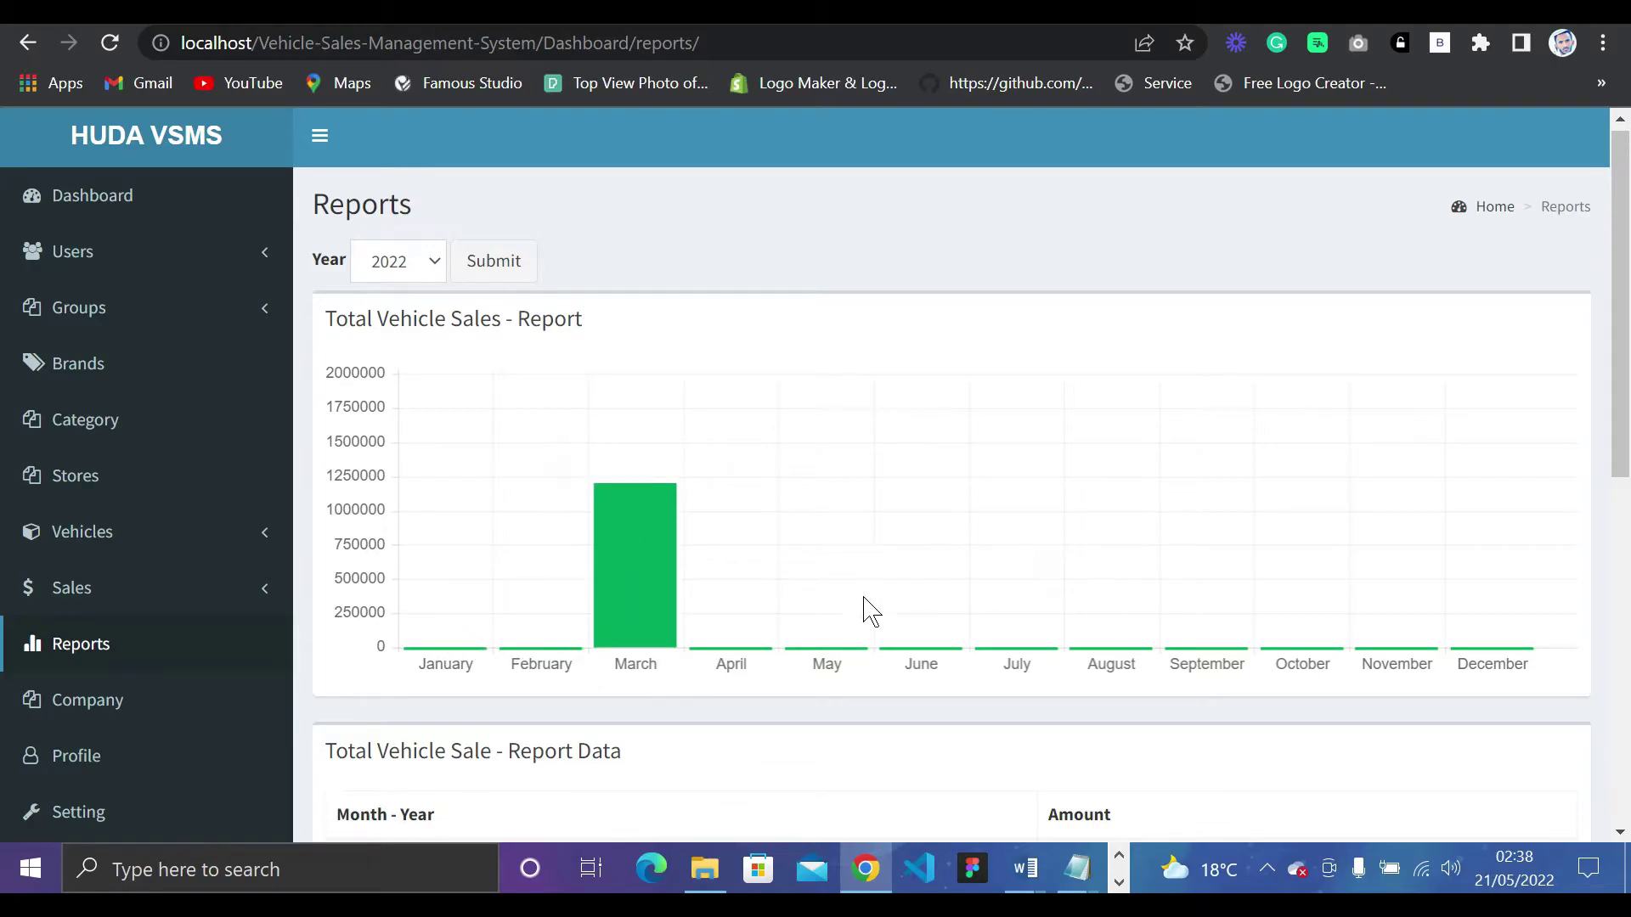
View the company information page, scrolling through its details.
mouse_move(620, 581)
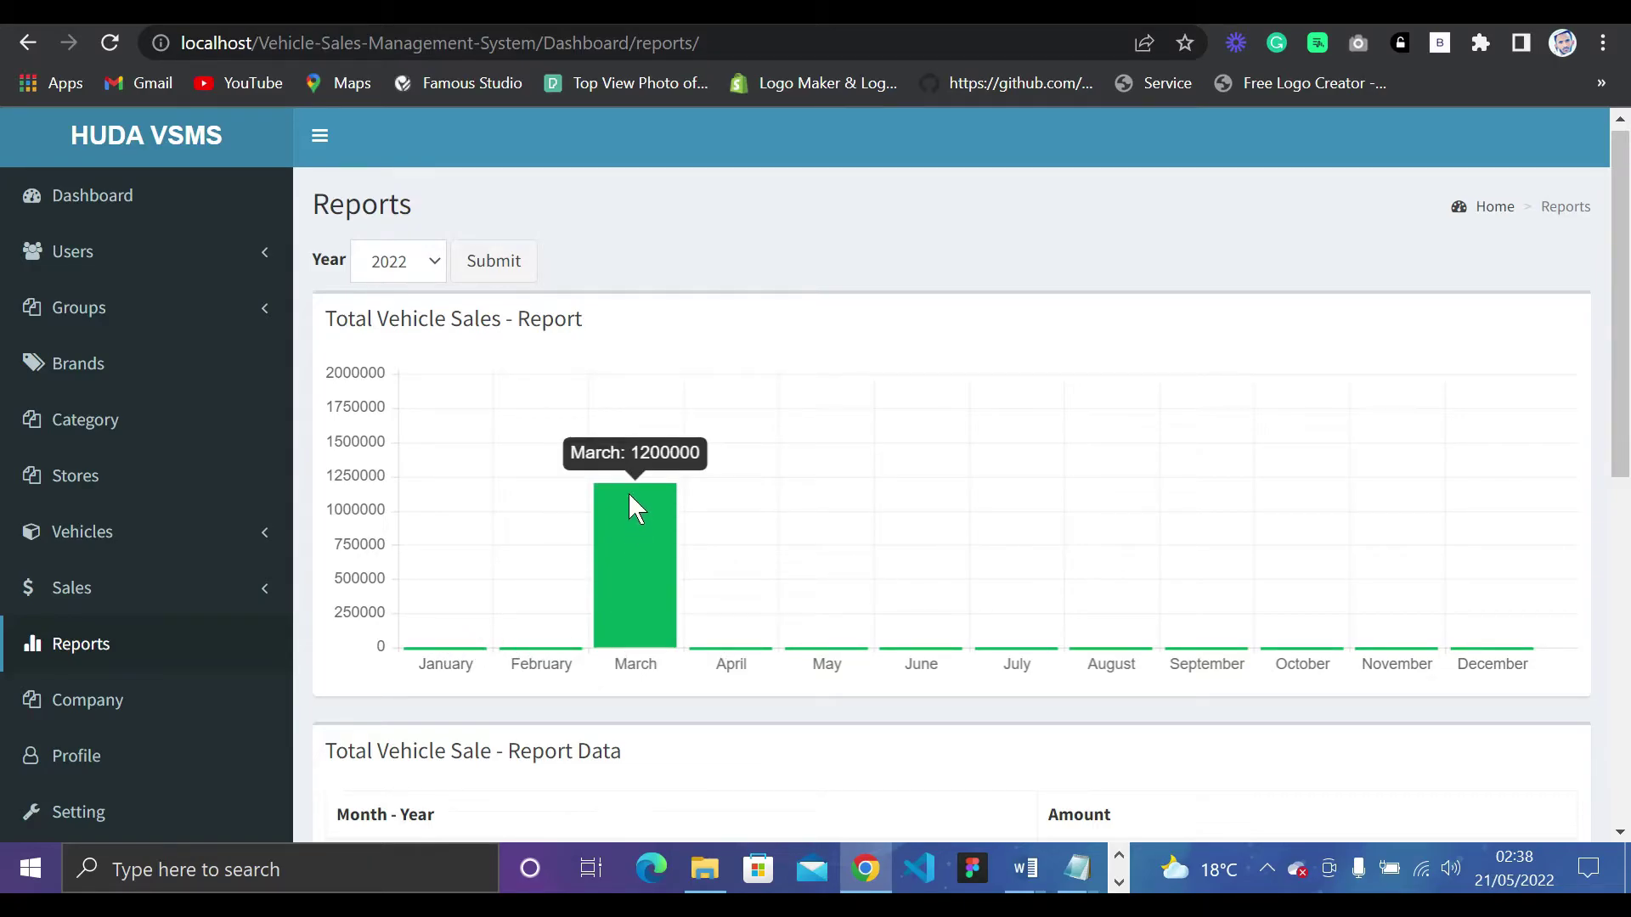
left_click(111, 703)
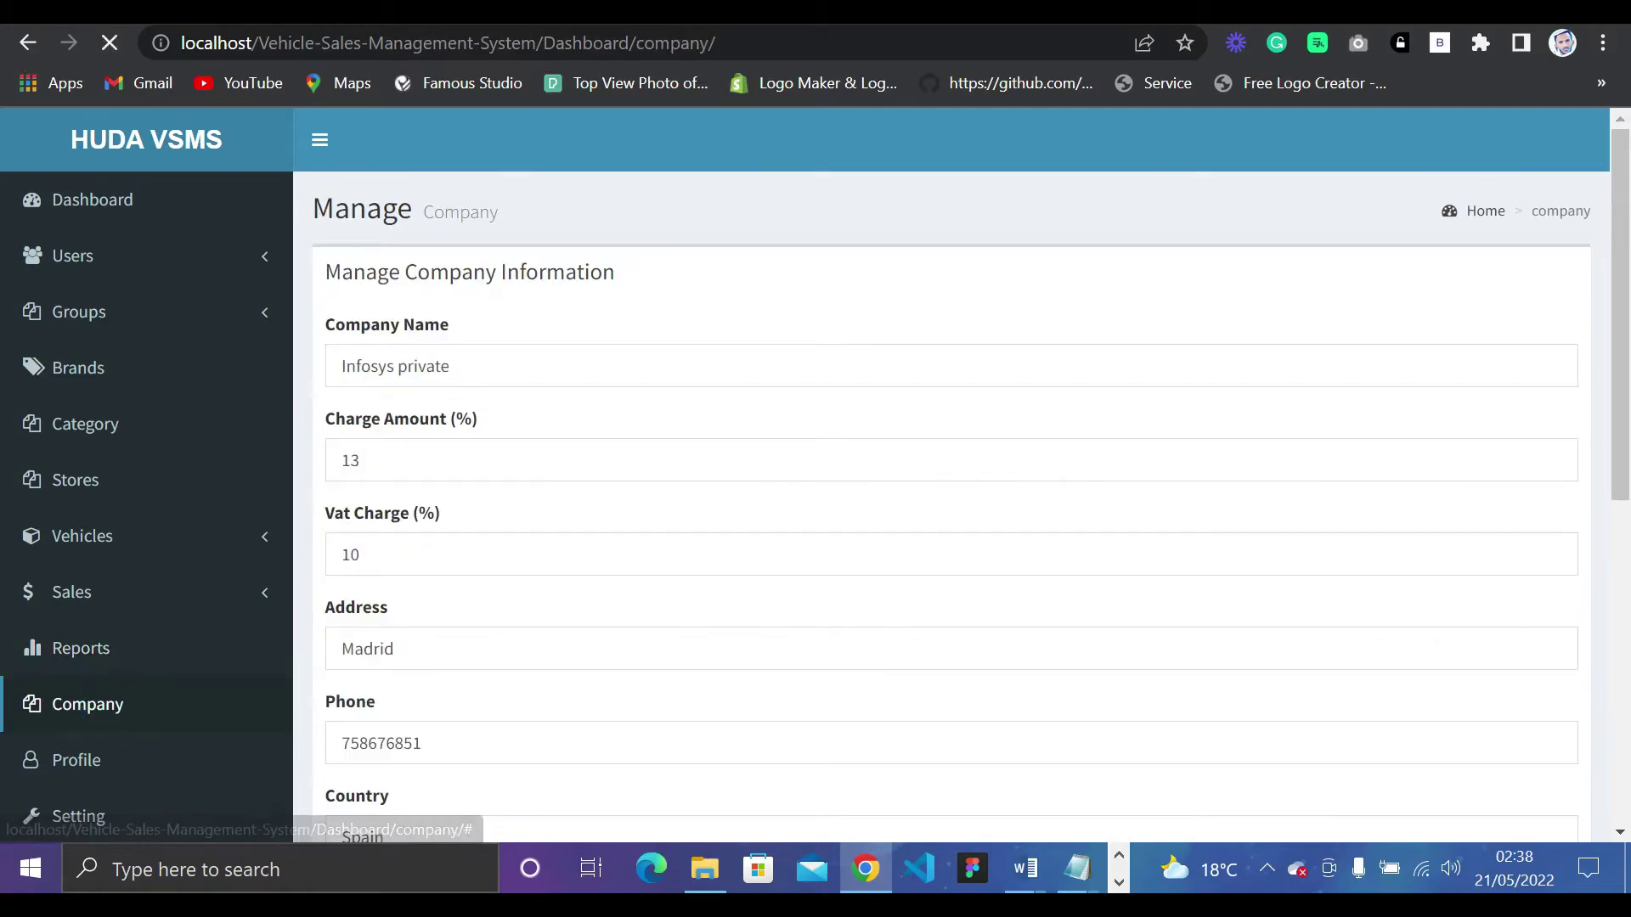
scroll(117, 682, "down", 1)
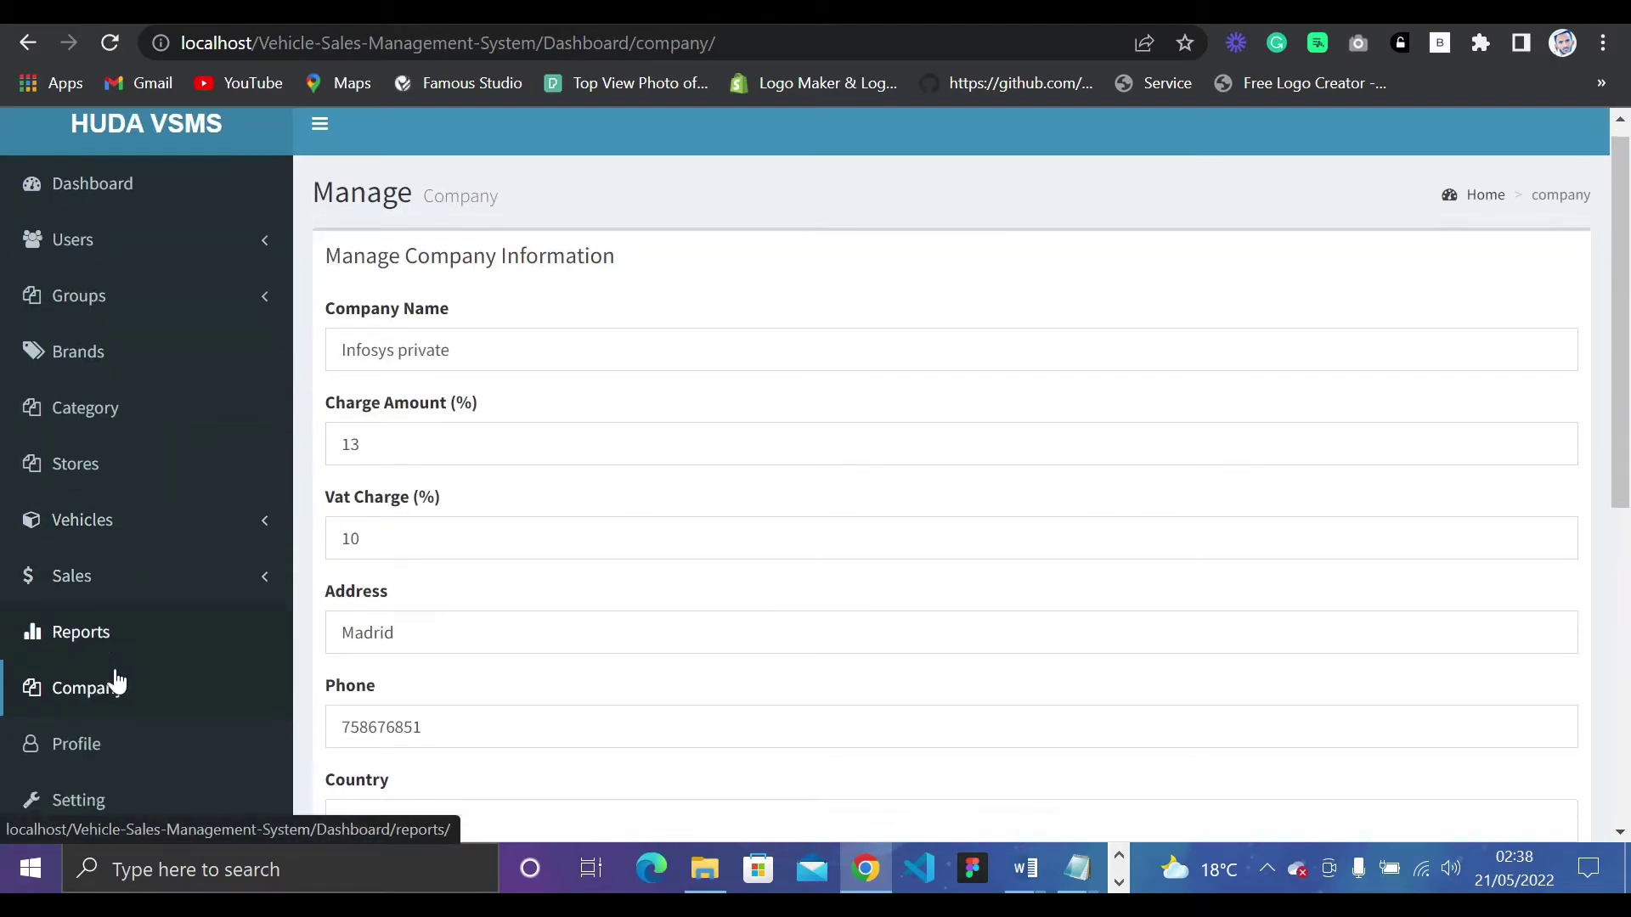
scroll(117, 681, "down", 3)
Look over the account settings page, then log out to the Dashboard Login screen.
left_click(75, 490)
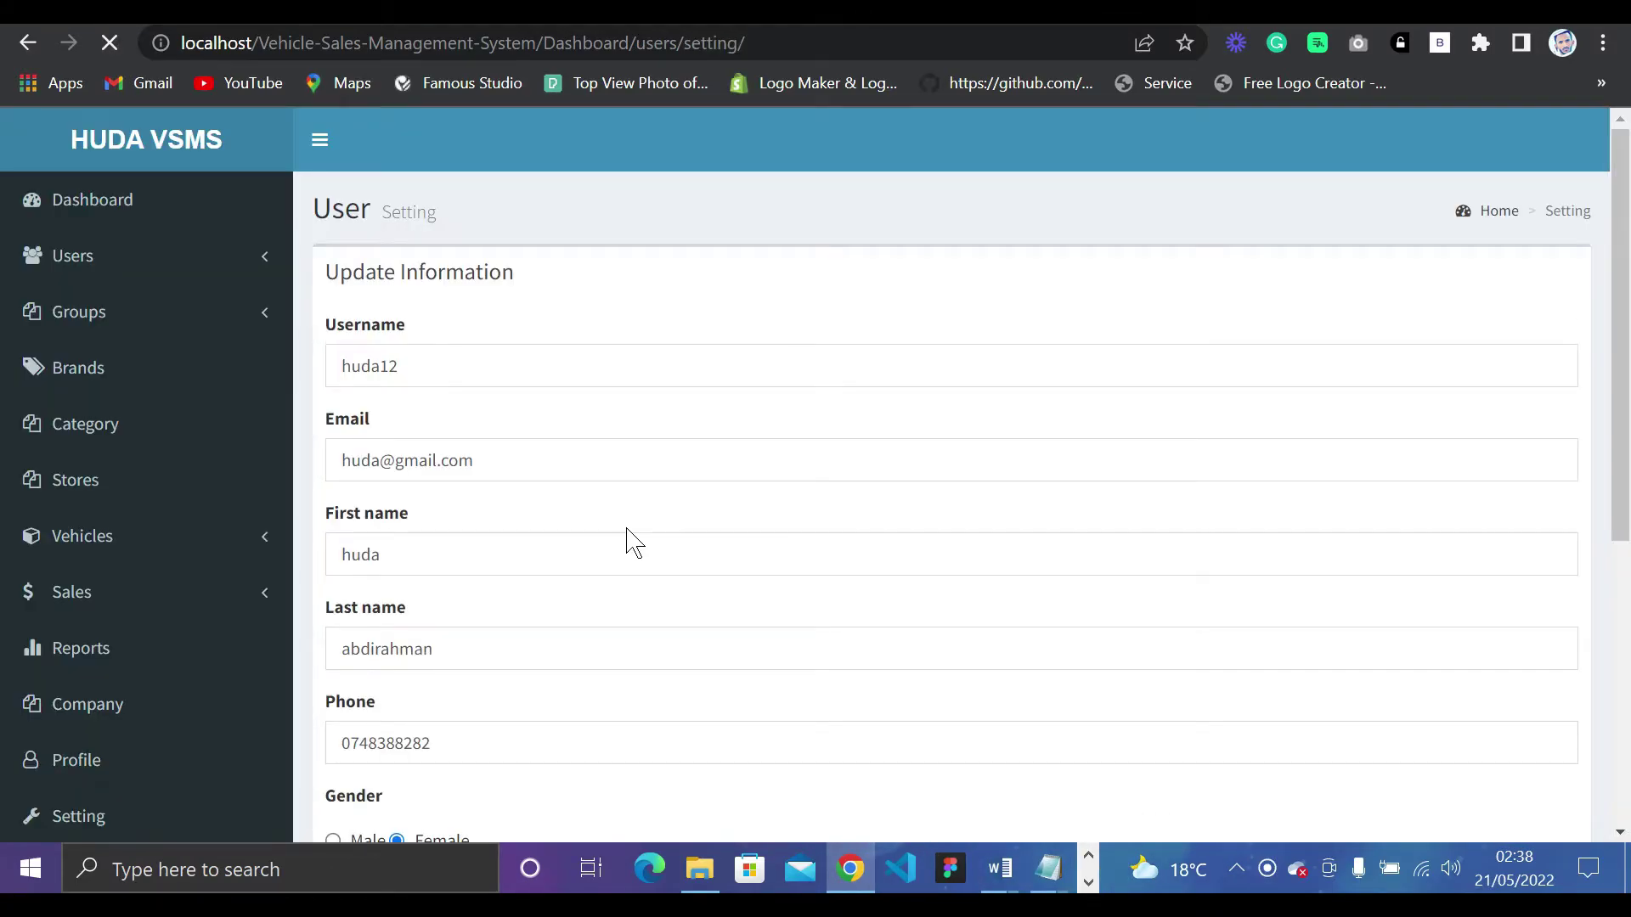
scroll(934, 467, "down", 5)
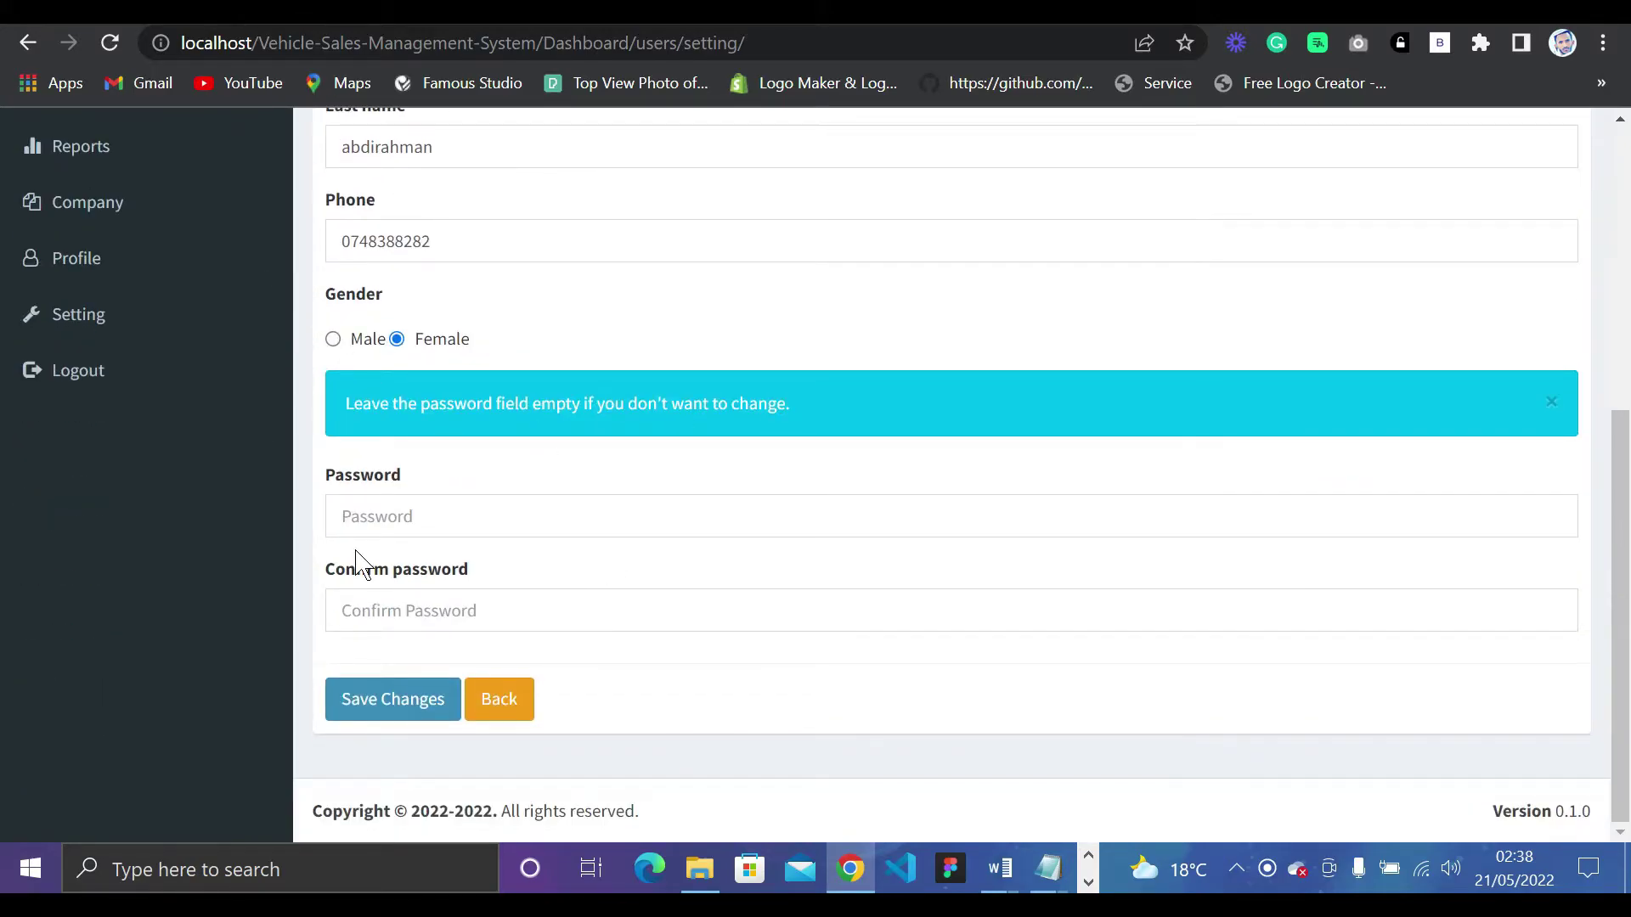
left_click(87, 384)
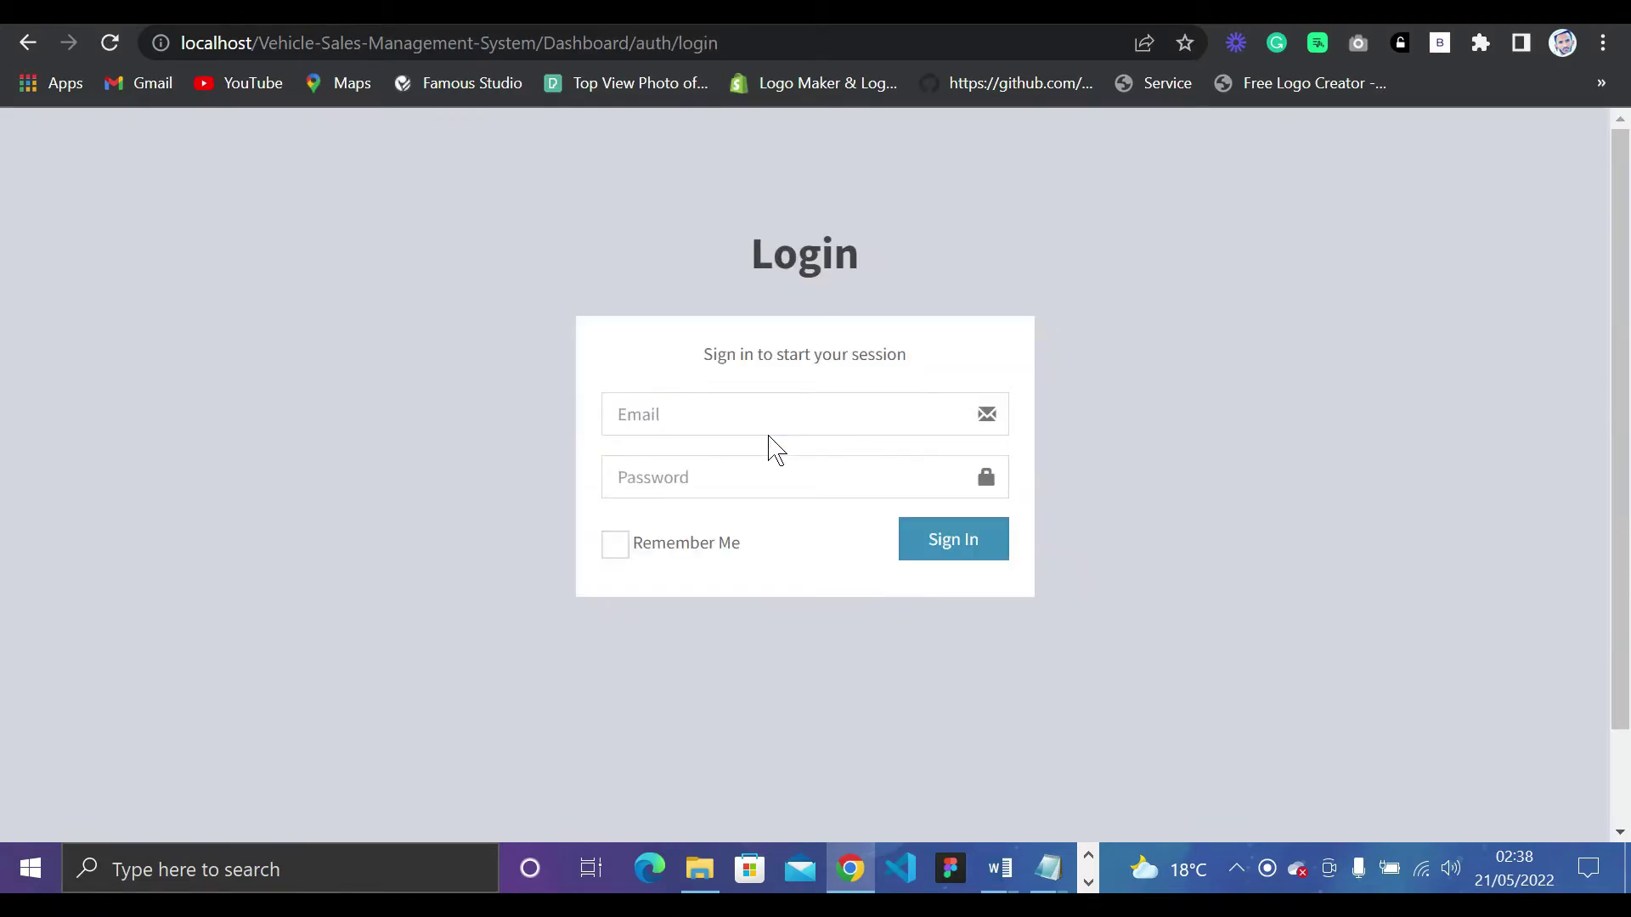
Look up the Super Admin and employee credential blocks in the Notepad readme.
left_click(683, 418)
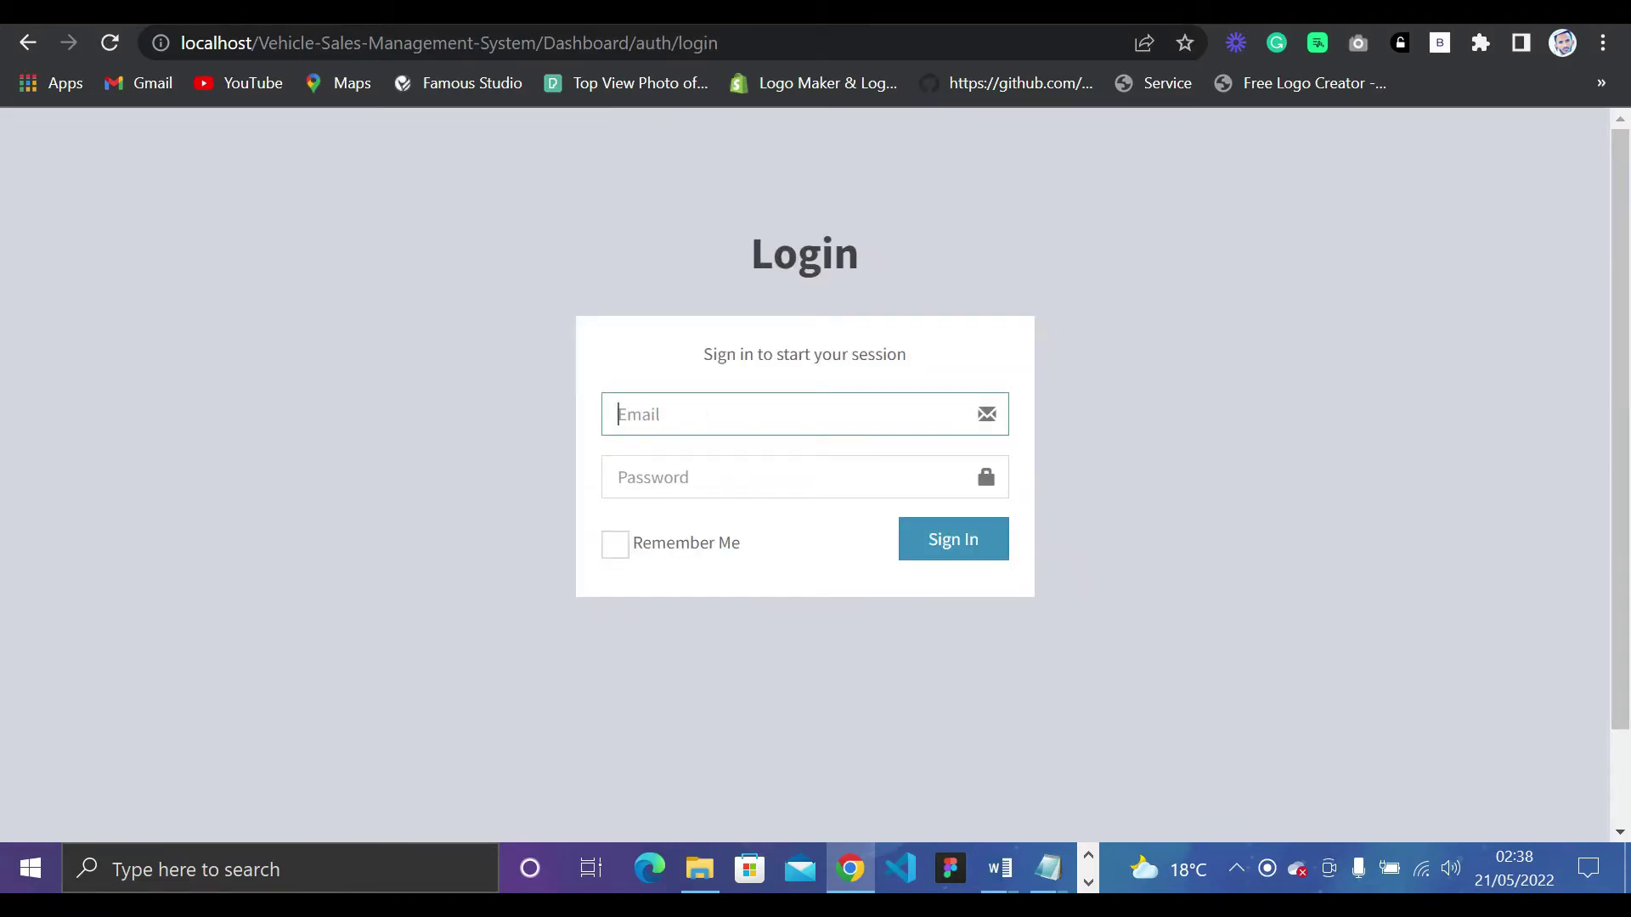
mouse_move(1047, 868)
left_click(1159, 771)
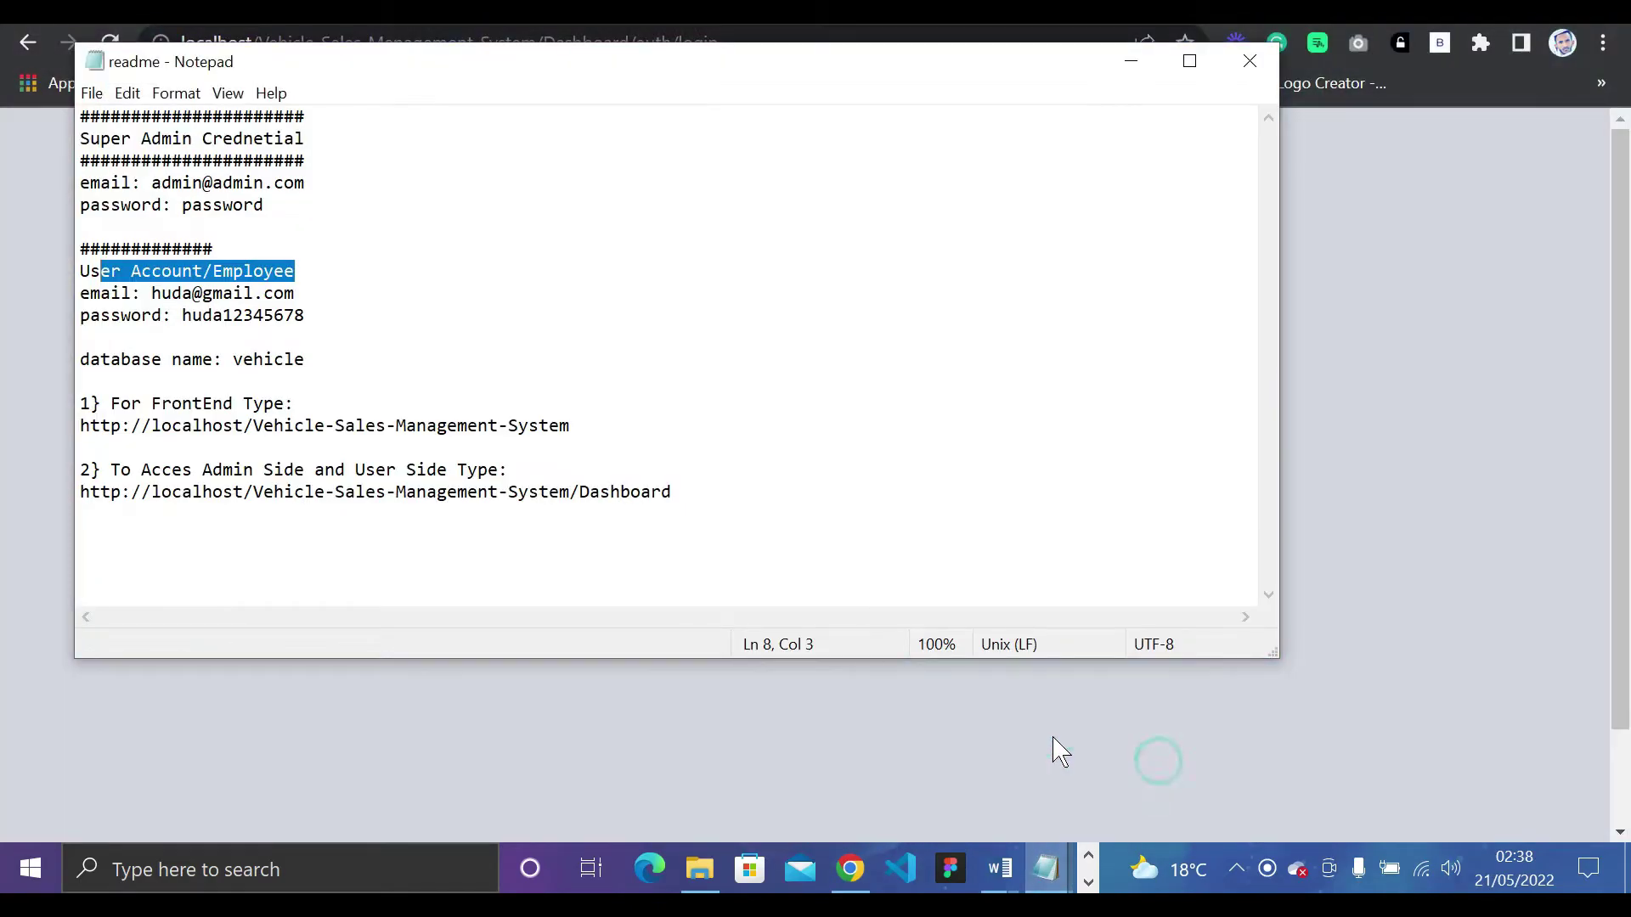
left_click_drag(287, 206, 90, 160)
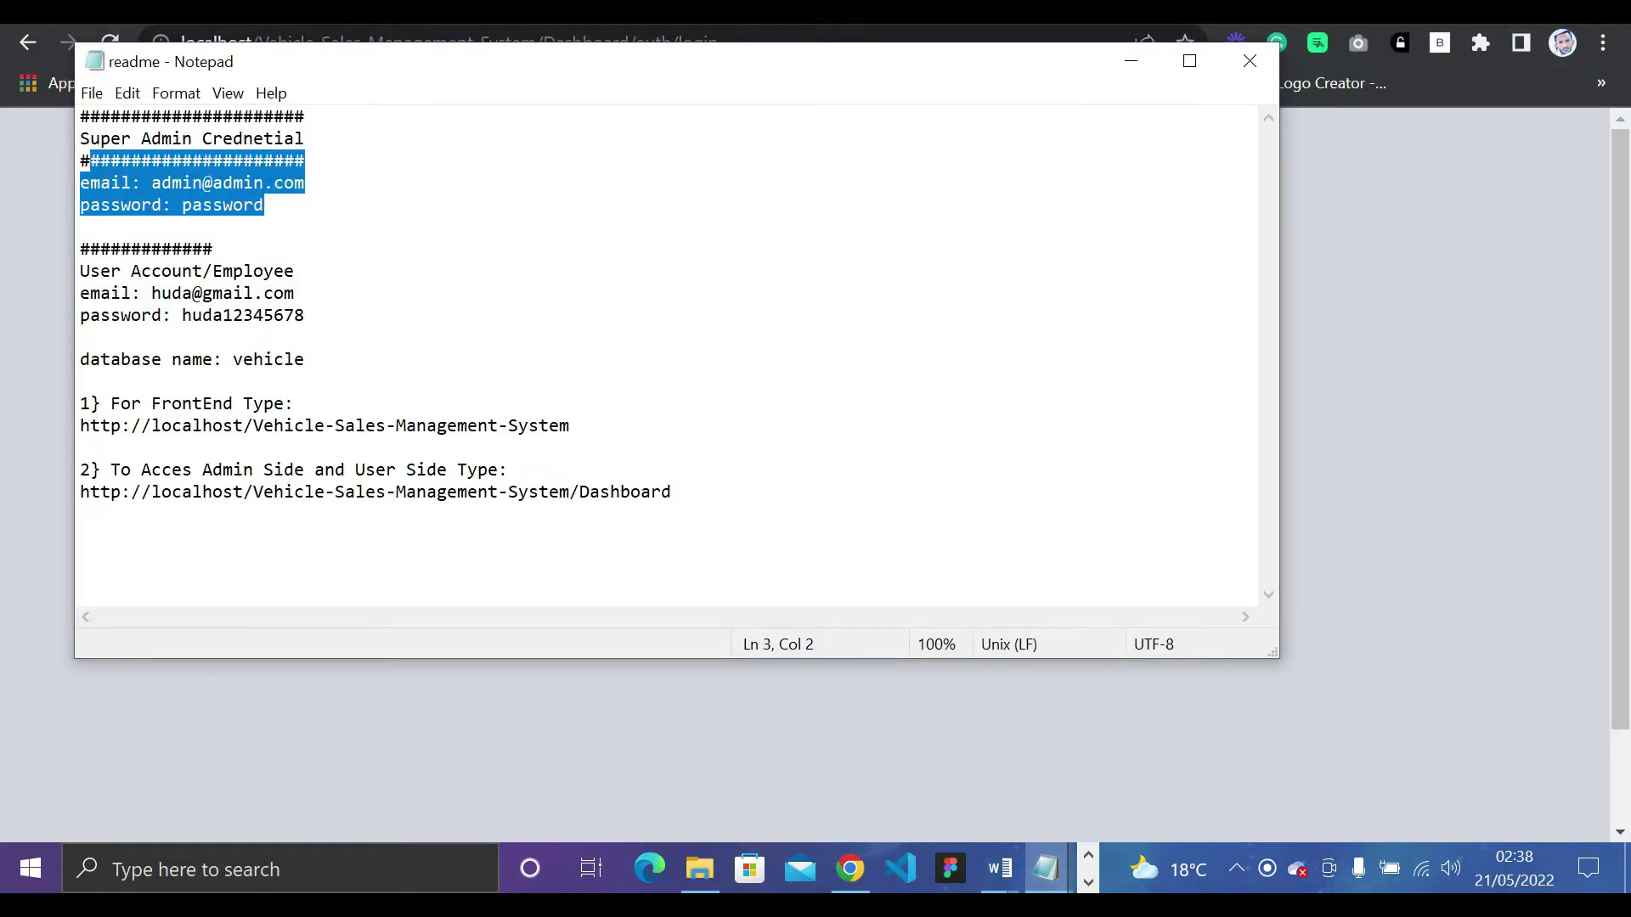
left_click(202, 160)
left_click_drag(268, 207, 66, 143)
left_click_drag(305, 315, 80, 271)
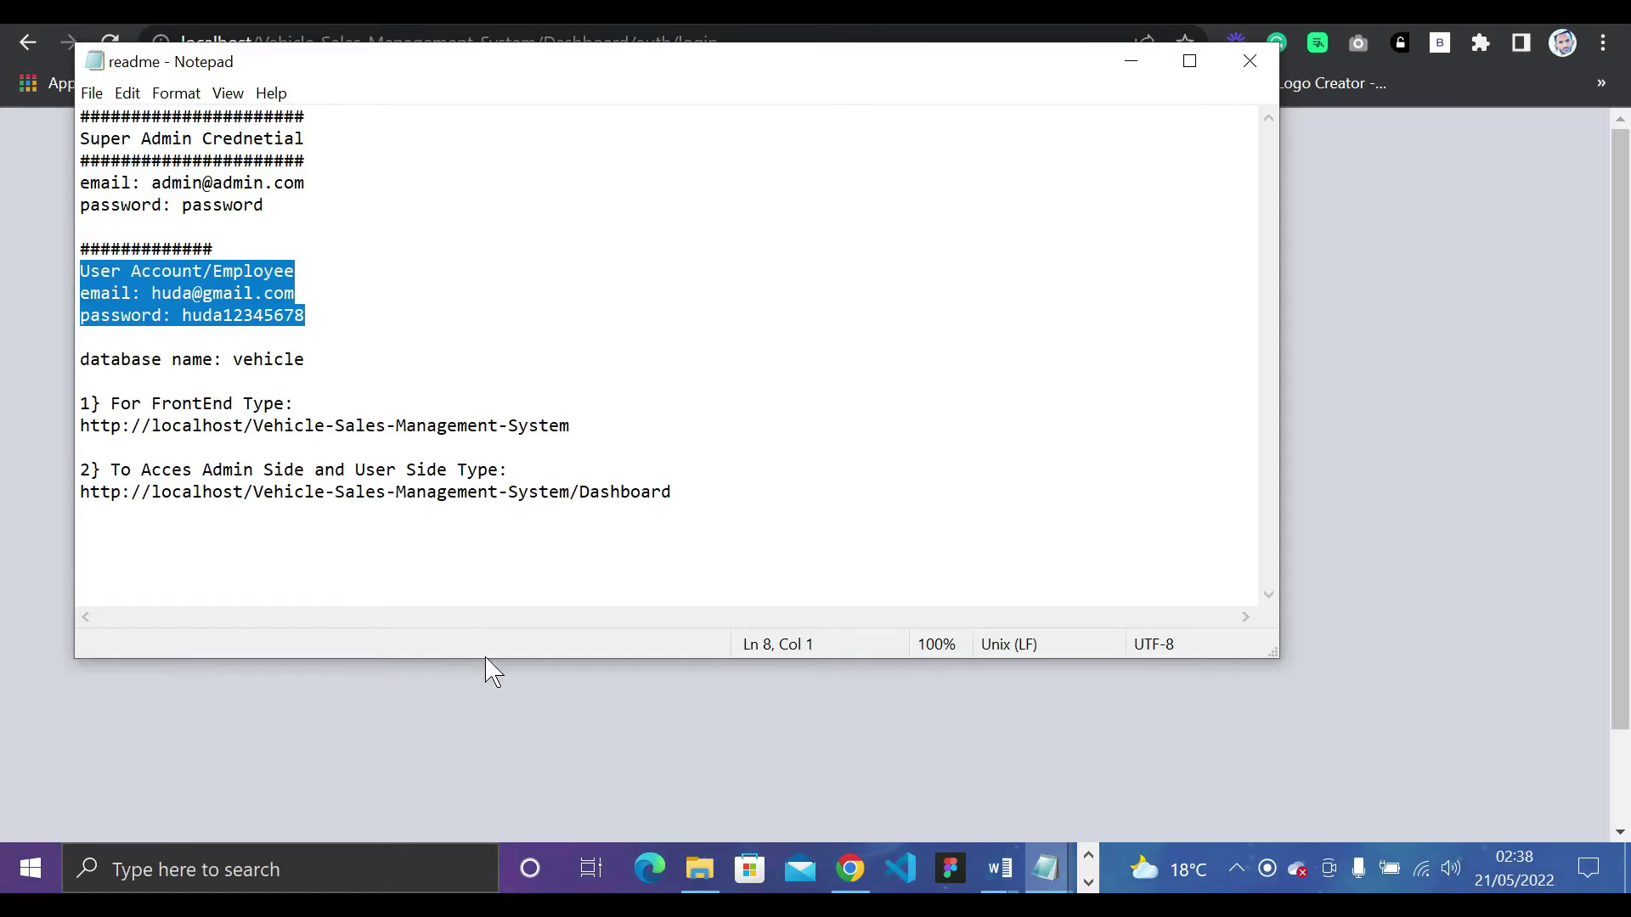
Enter the super admin email address into the login form's email field.
left_click(537, 720)
left_click(725, 411)
type("admin@admin.com")
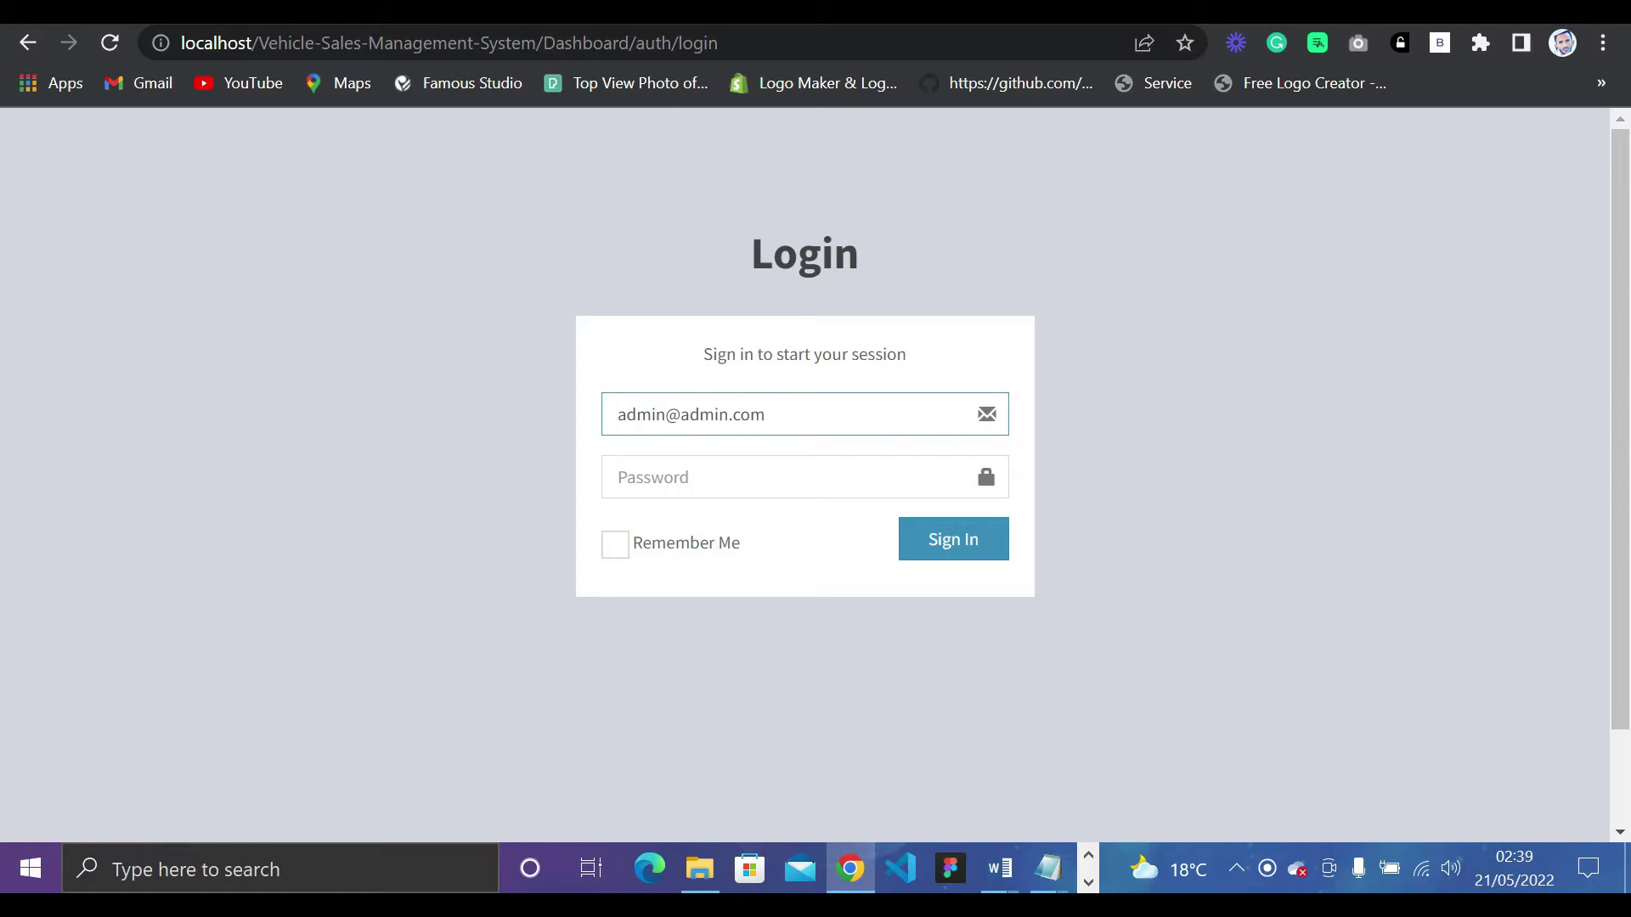
Sign in as super admin with the password, dismiss Chrome's password warning, and open the vehicles list.
left_click(726, 474)
type("a")
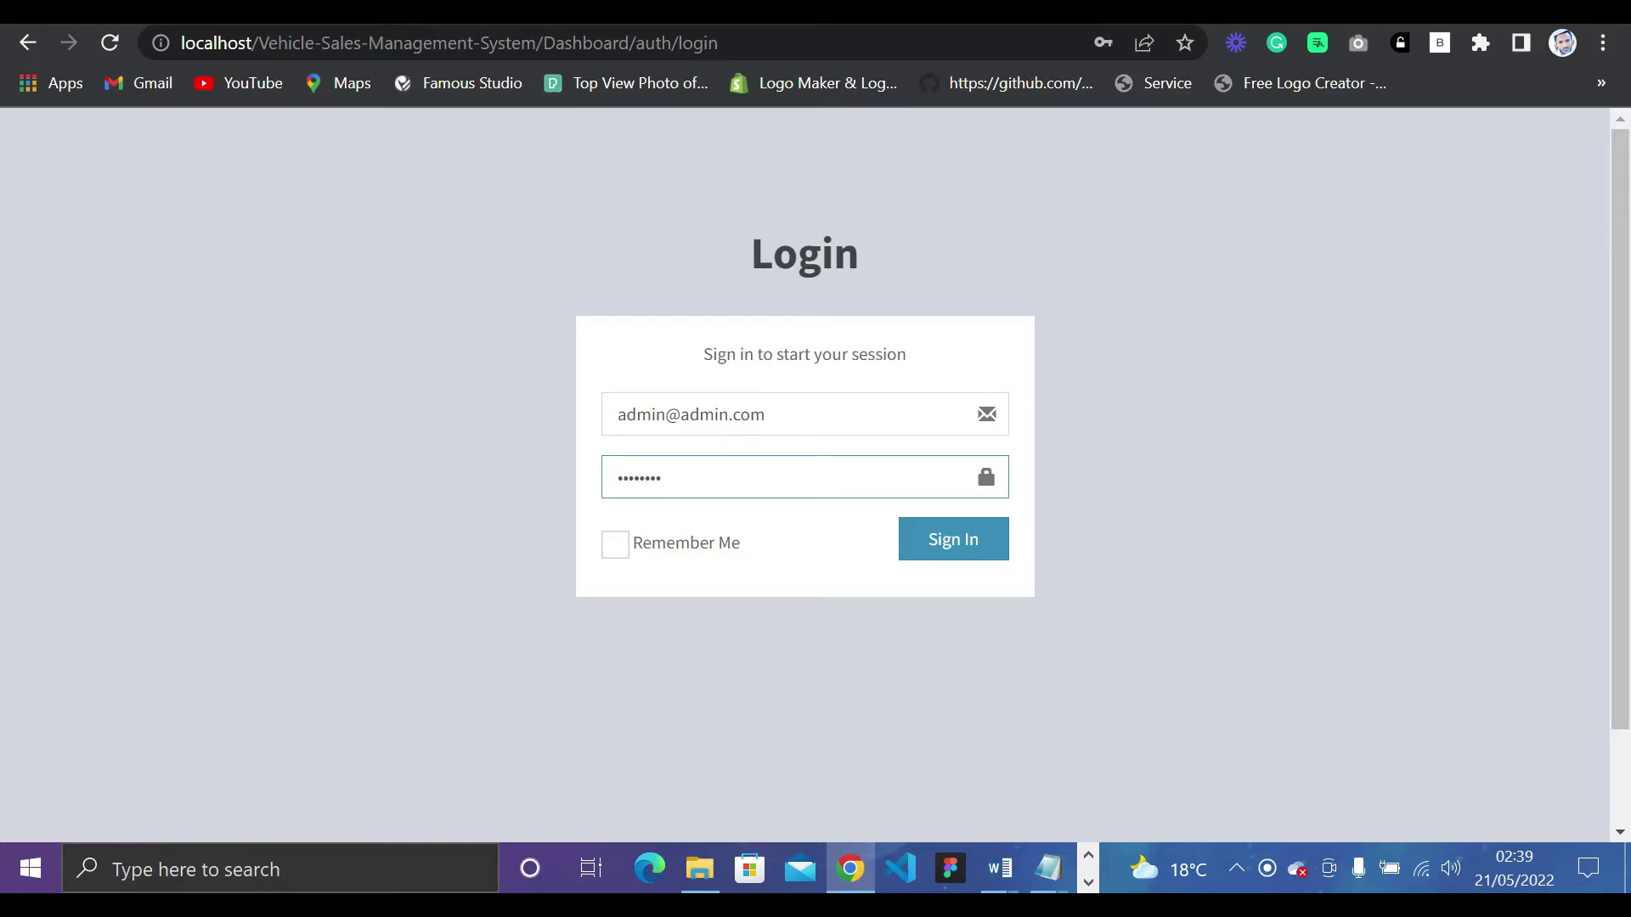
left_click(957, 550)
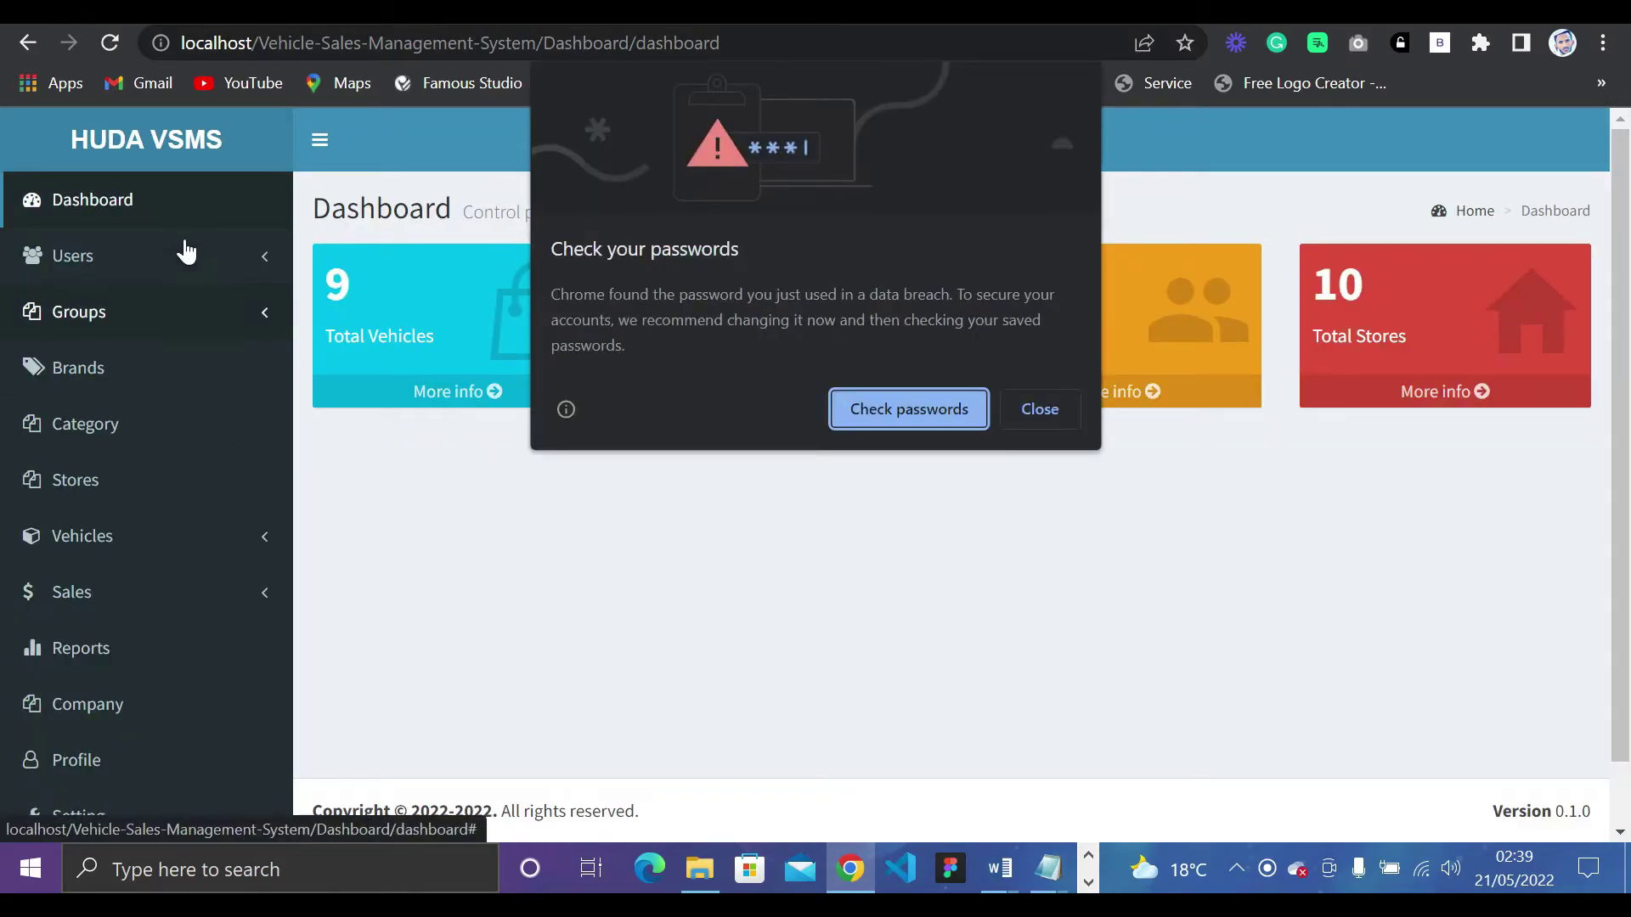
left_click(1042, 410)
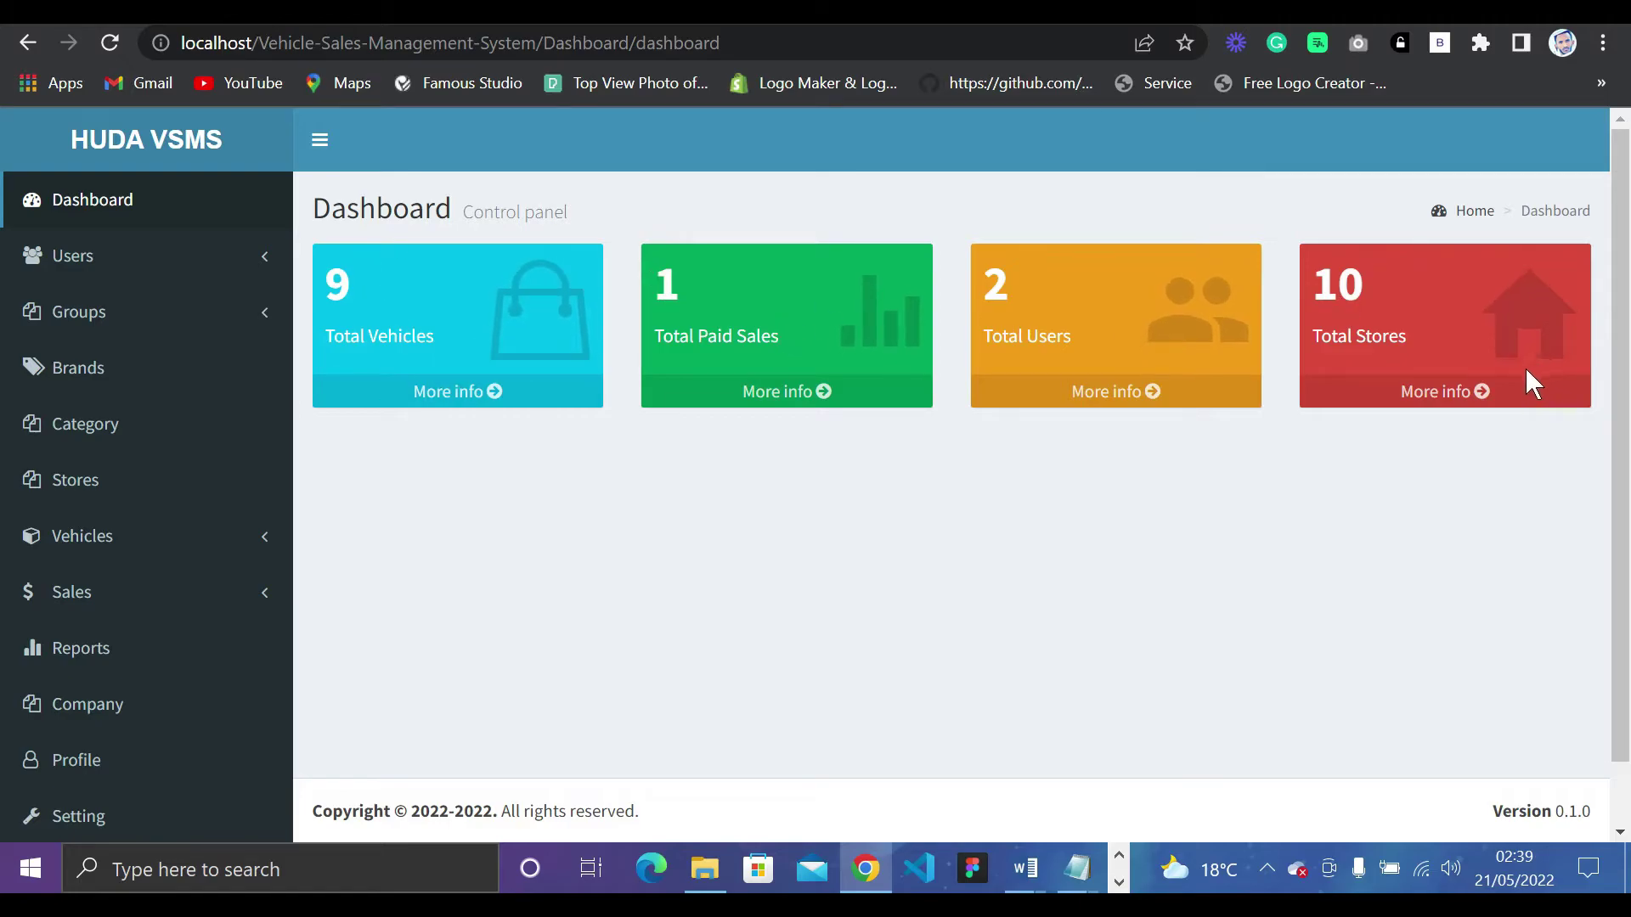
left_click(467, 393)
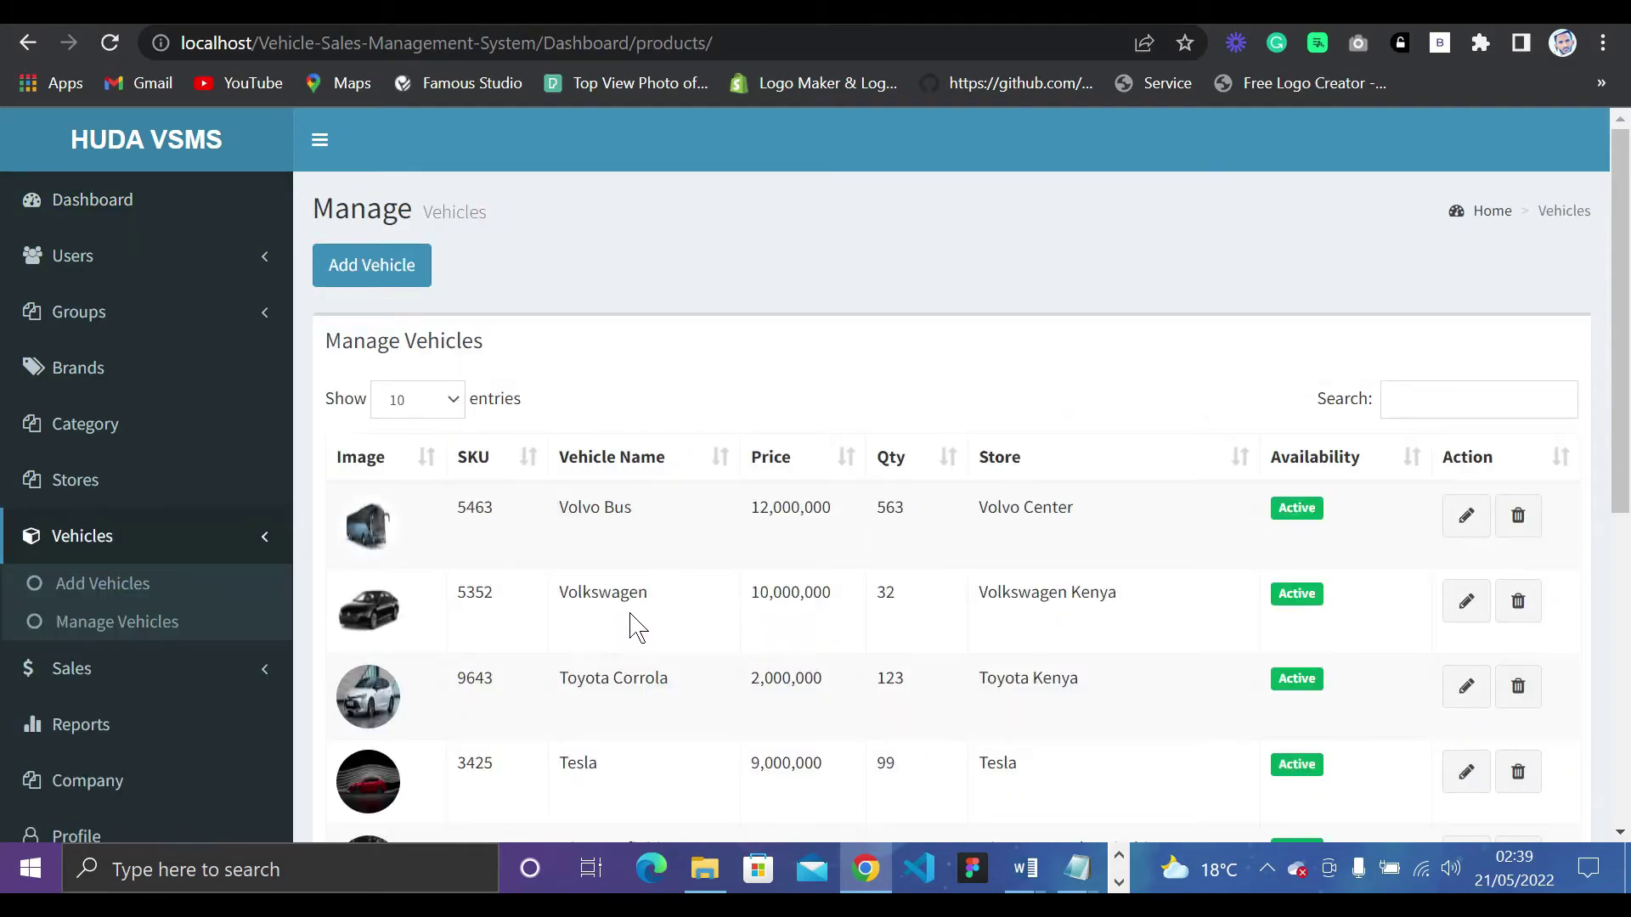
Scroll the Manage Vehicles list showing Volvo Bus, Volkswagen, Toyota Corrola and Tesla.
scroll(637, 629, "down", 3)
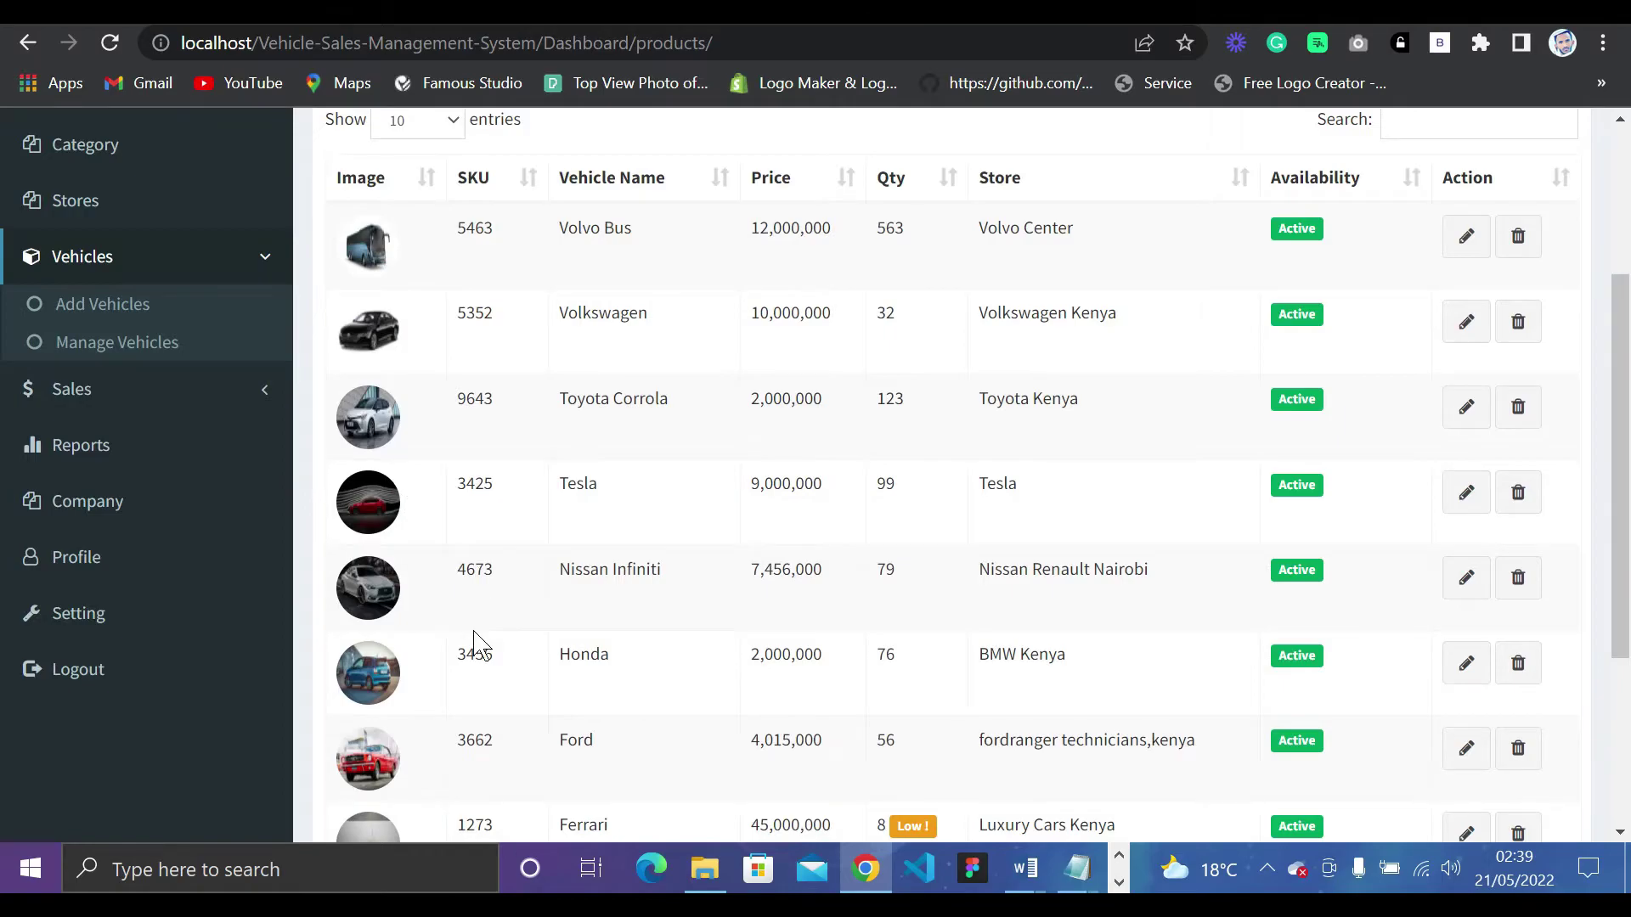
scroll(476, 645, "down", 2)
scroll(476, 646, "up", 5)
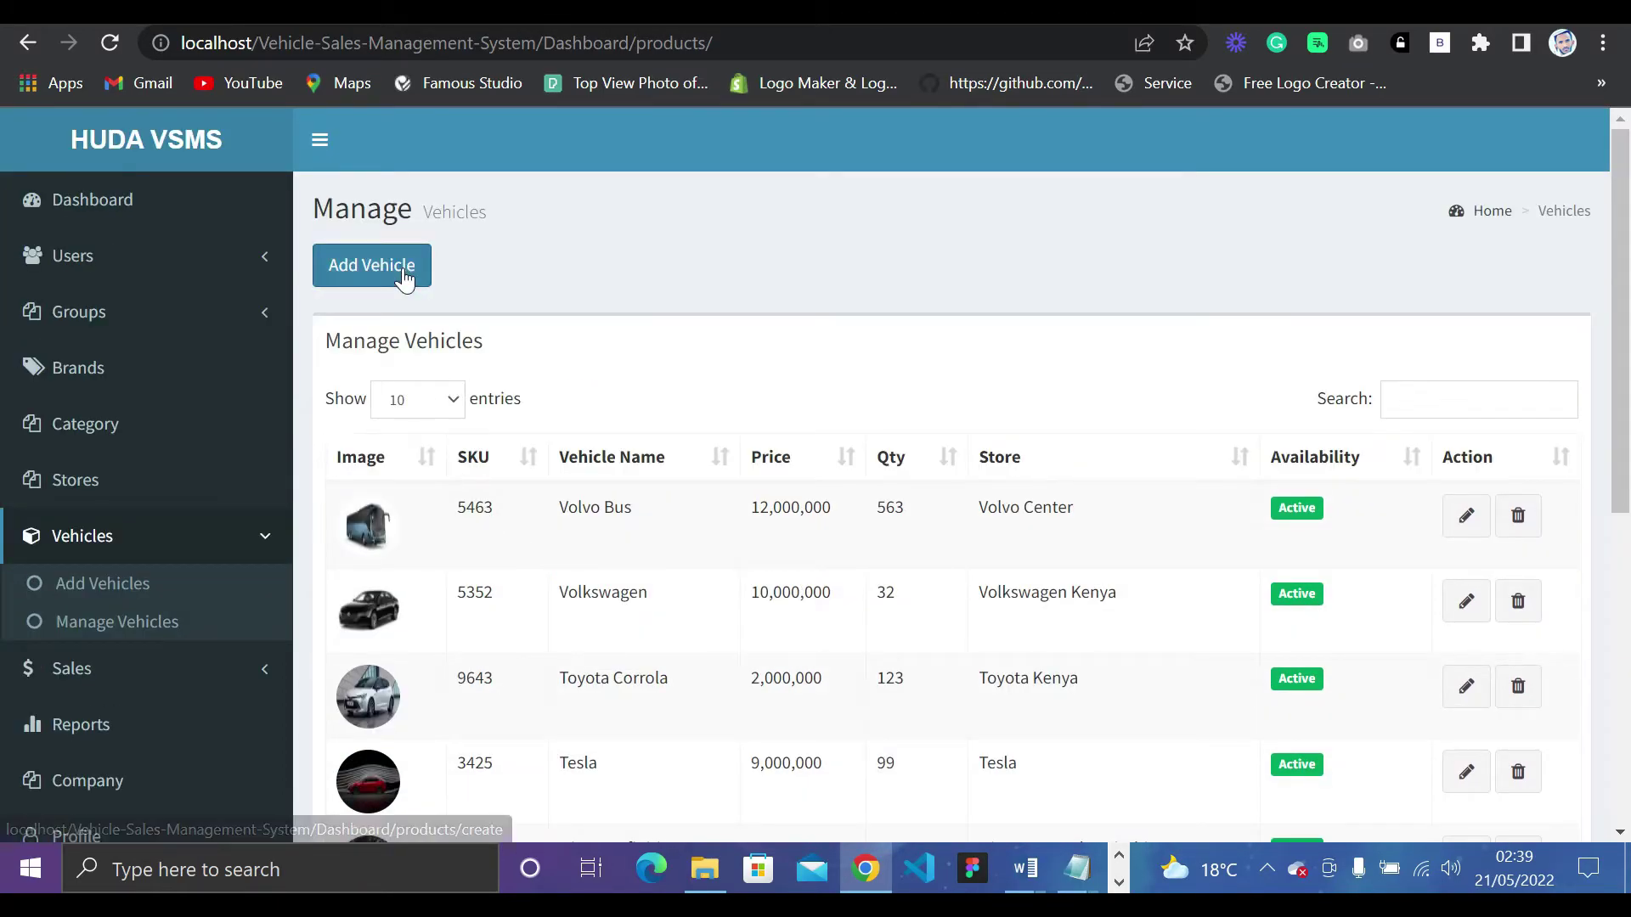
Inspect the blank Add Vehicle form's name, price and description fields, then return to Manage Vehicles.
left_click(366, 266)
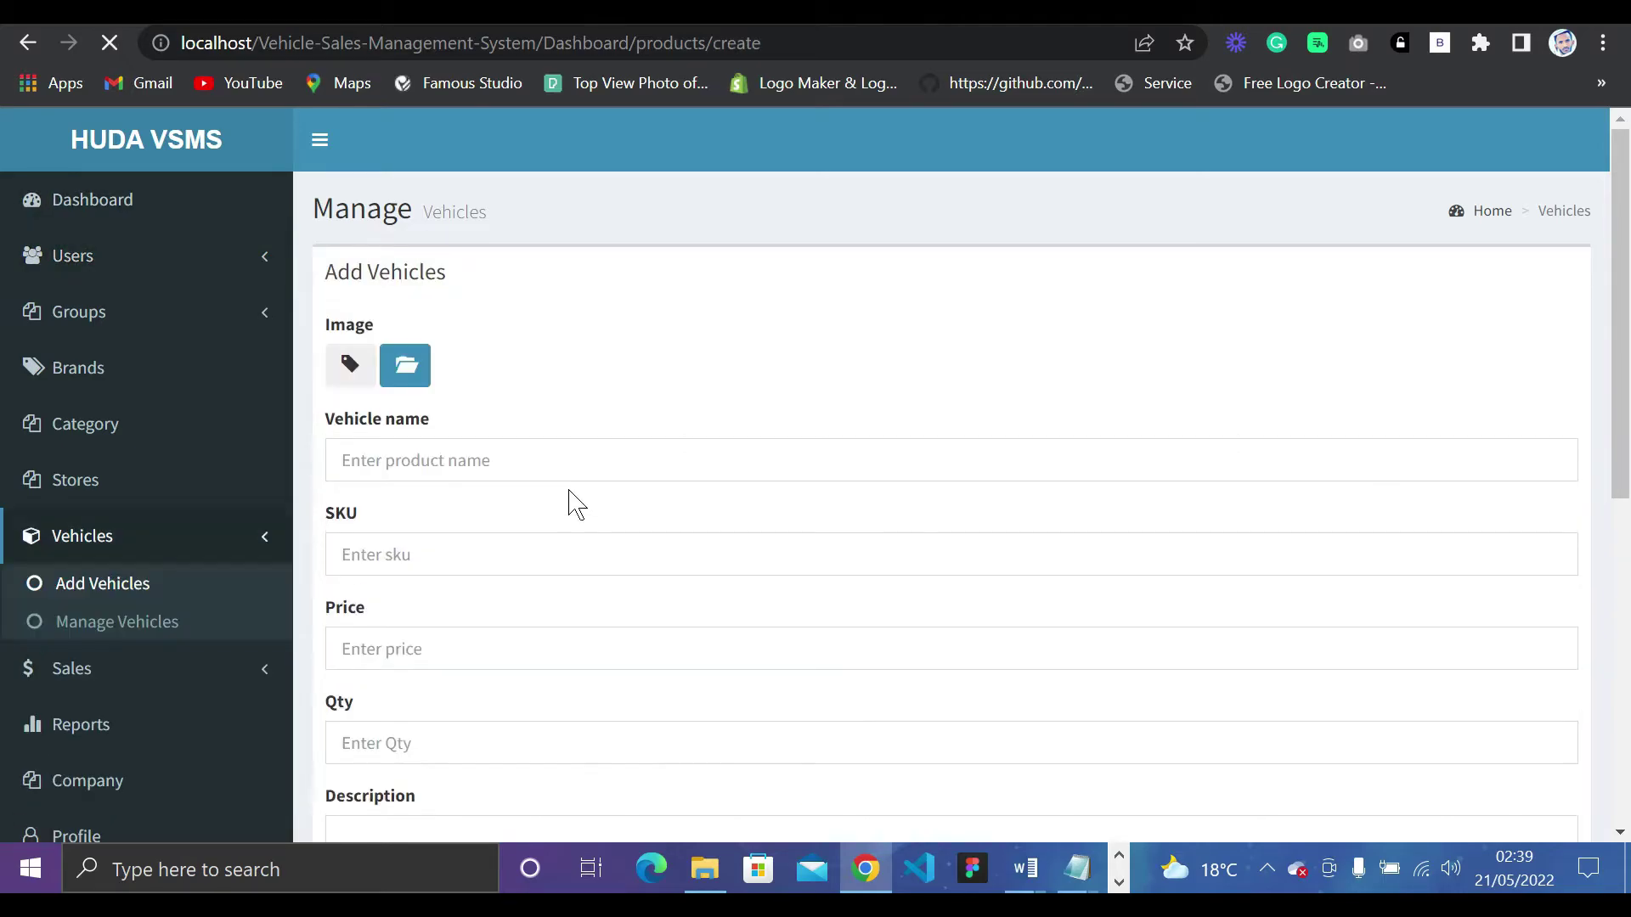
left_click(425, 466)
scroll(425, 466, "down", 3)
left_click(411, 351)
left_click(437, 610)
scroll(437, 610, "down", 2)
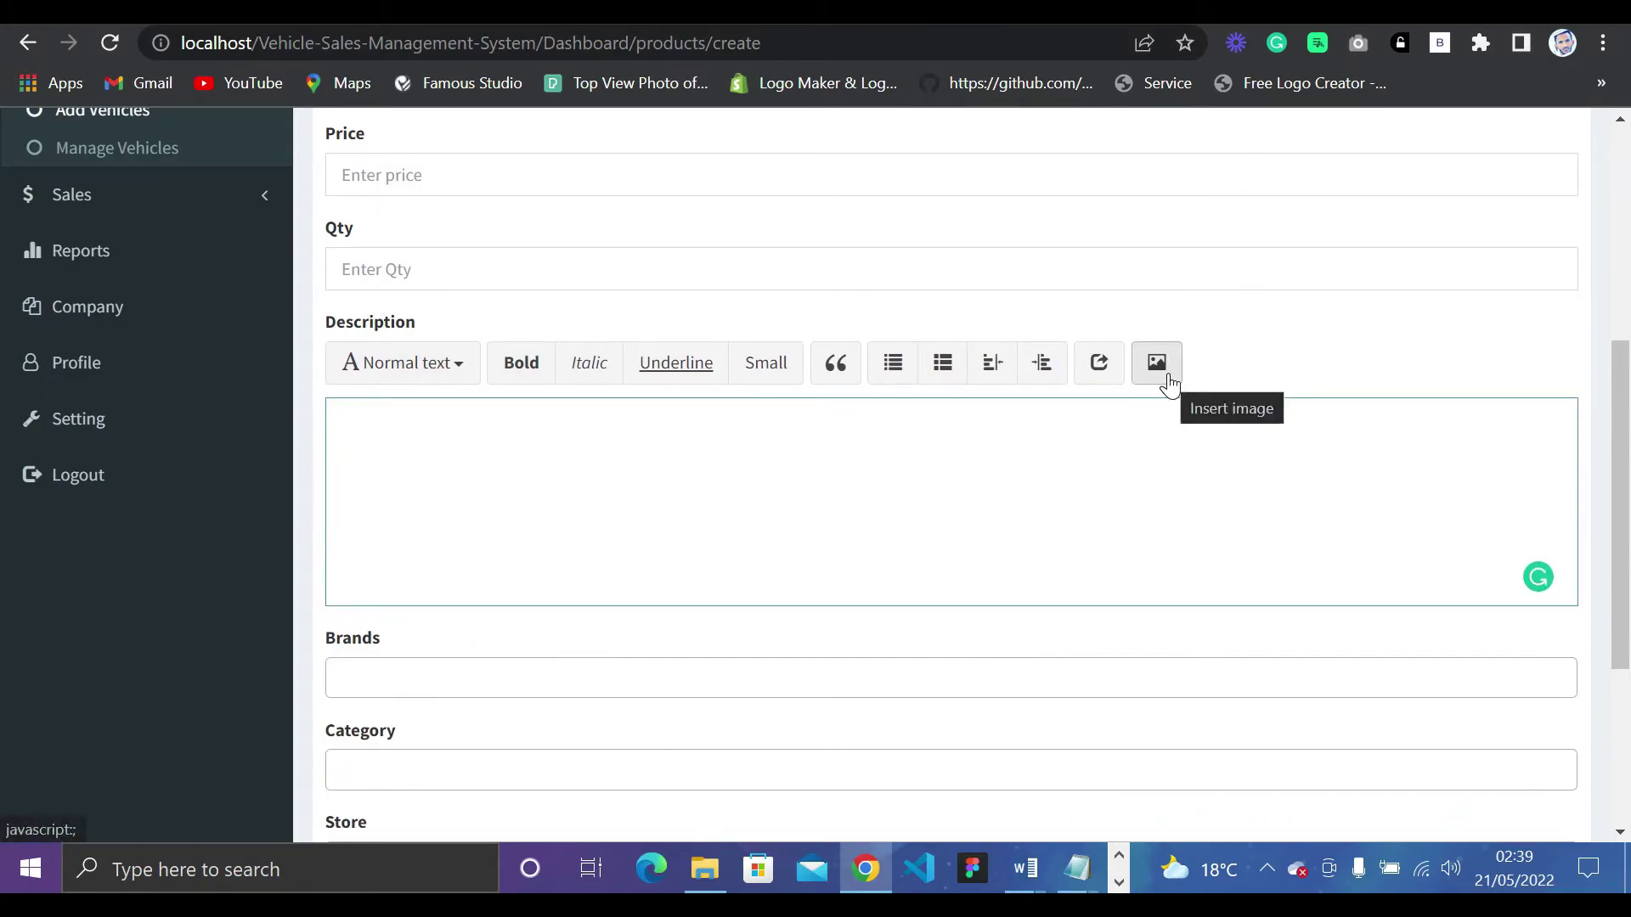
scroll(629, 577, "down", 3)
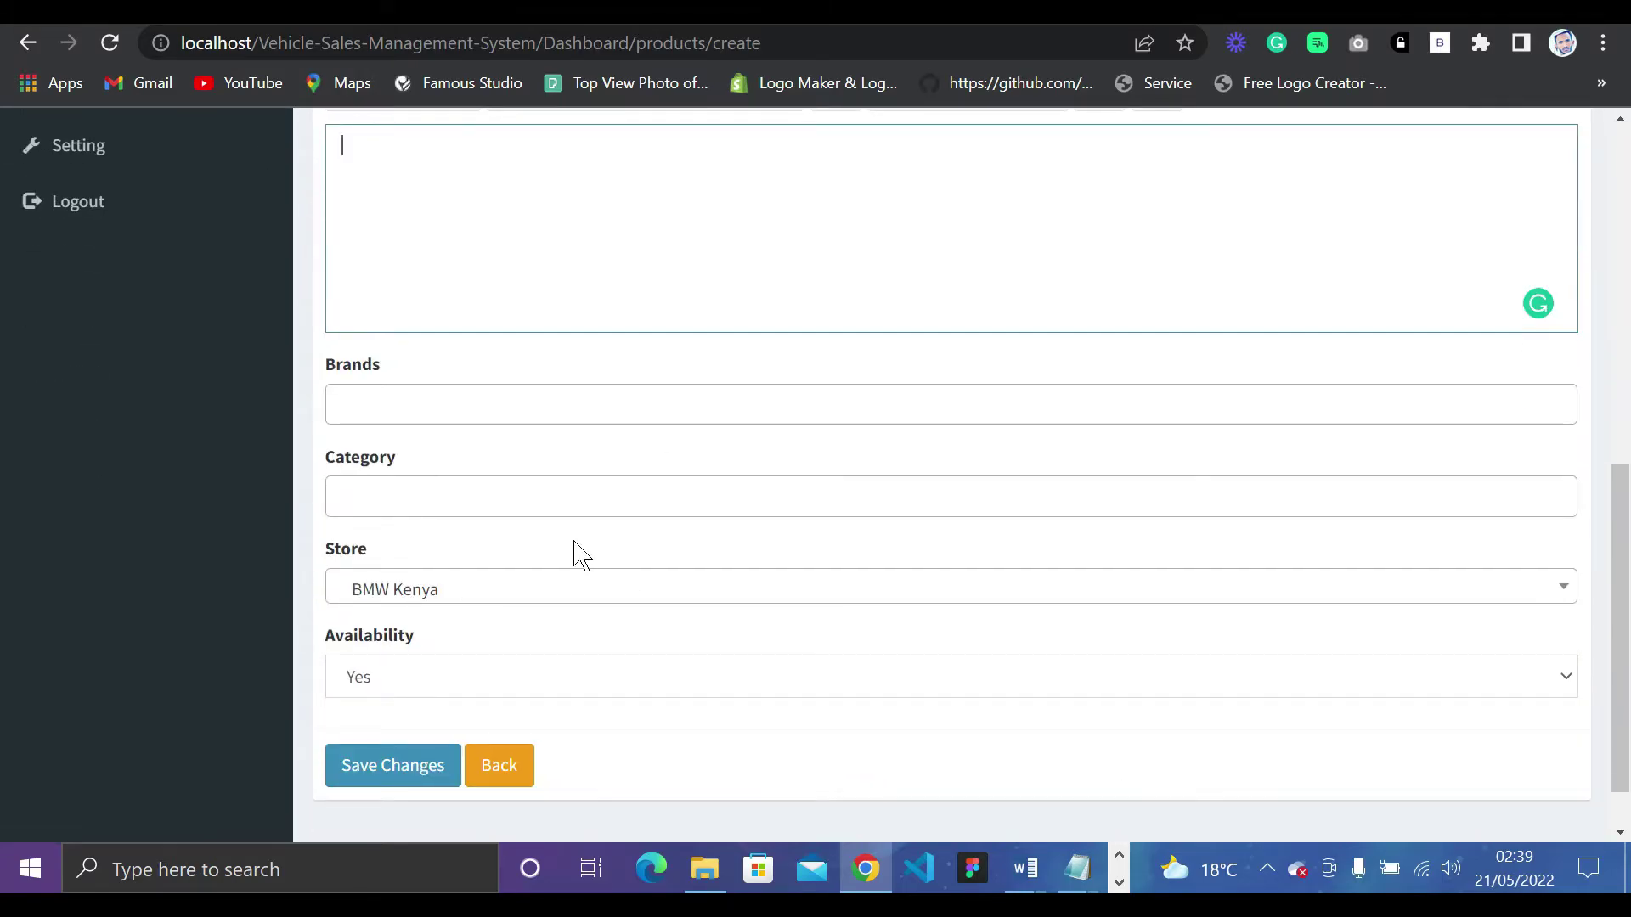
scroll(582, 557, "up", 6)
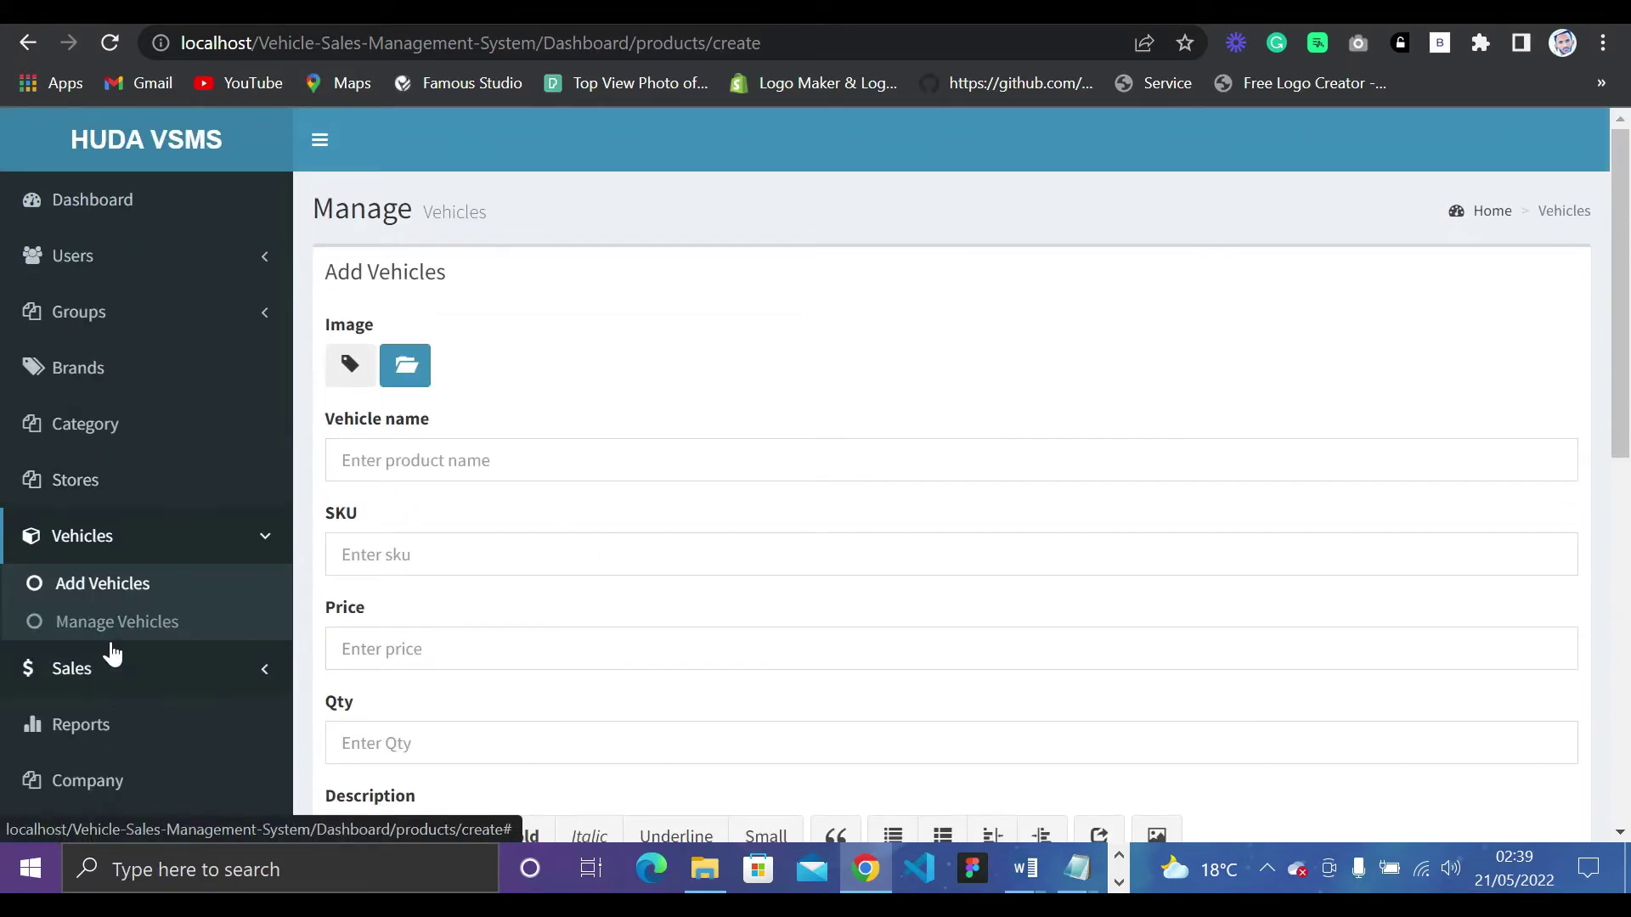
left_click(110, 628)
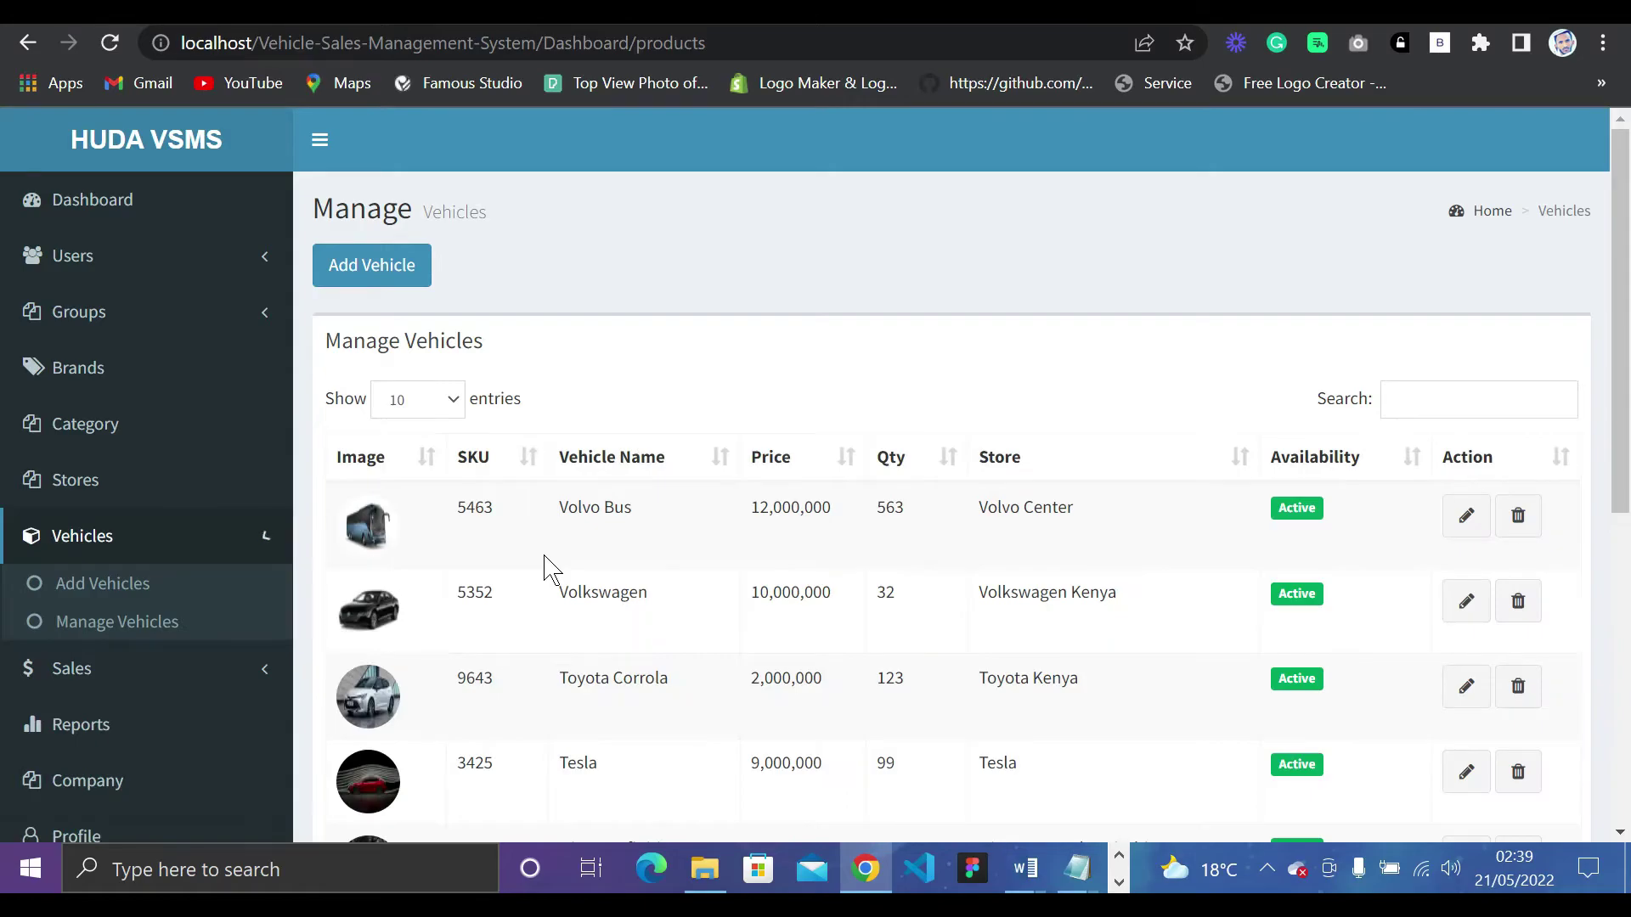
scroll(552, 569, "down", 2)
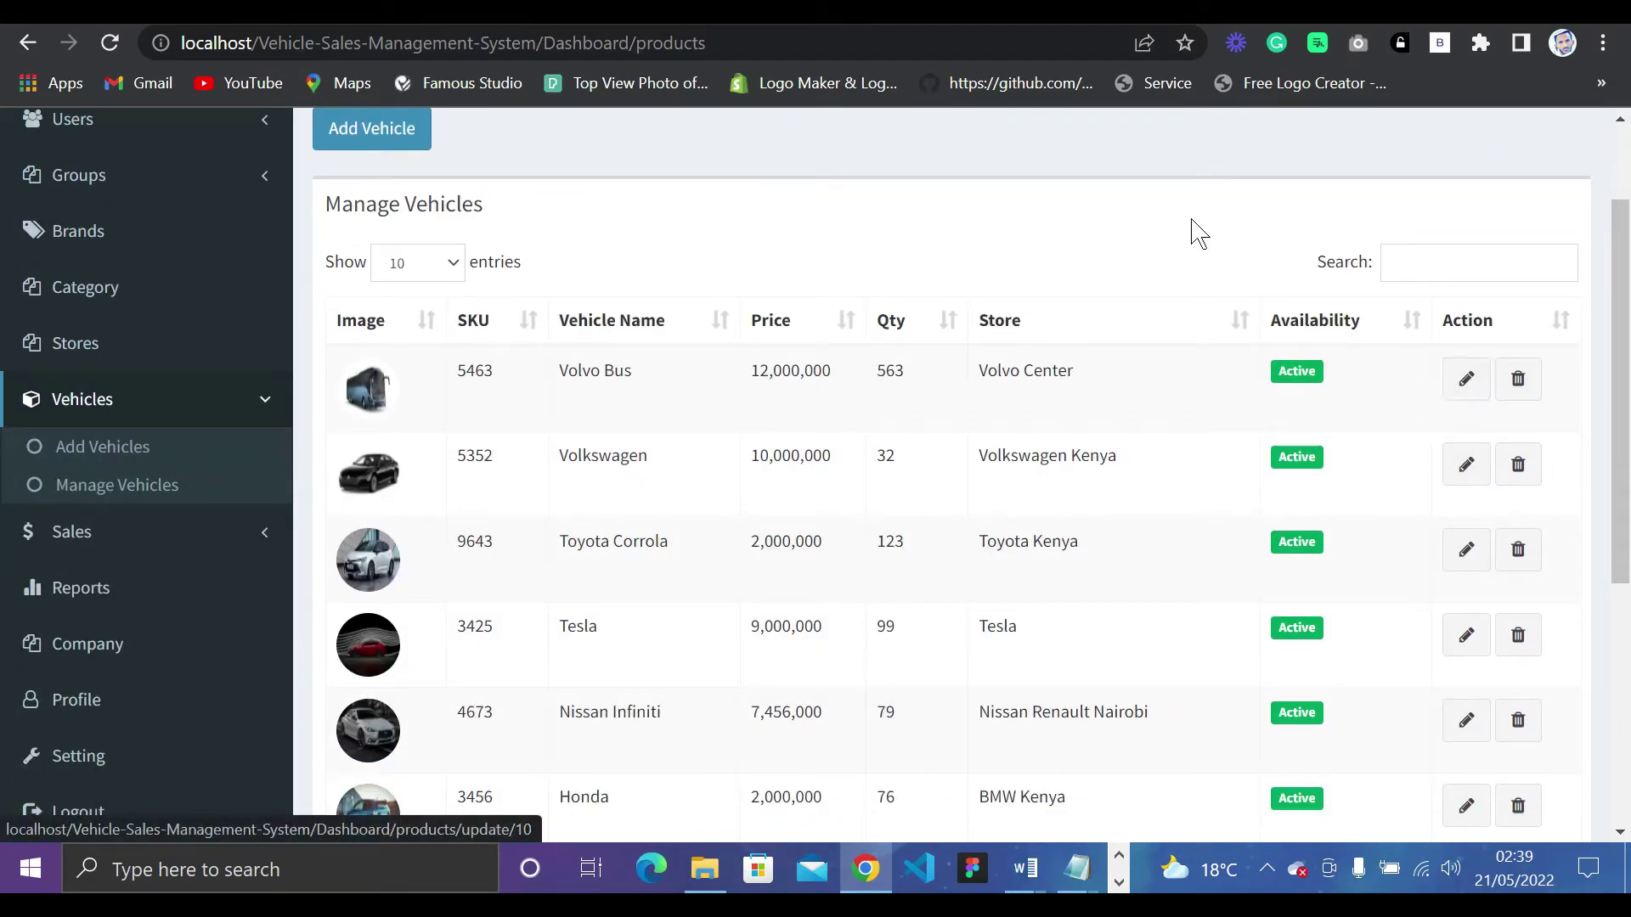